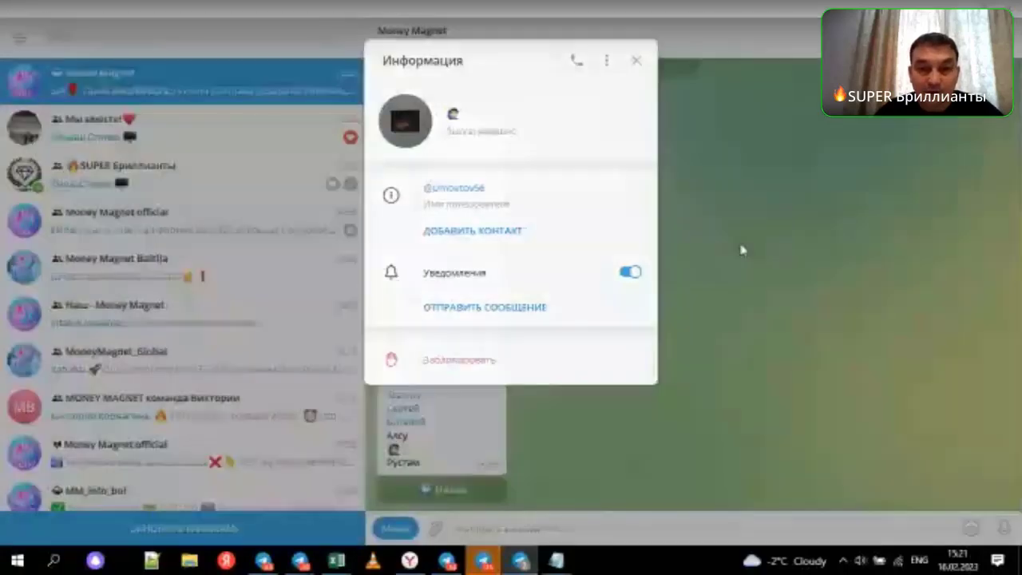
# Close the open profile card and view the first few members listed by the Money Magnet bot.
pyautogui.click(741, 251)
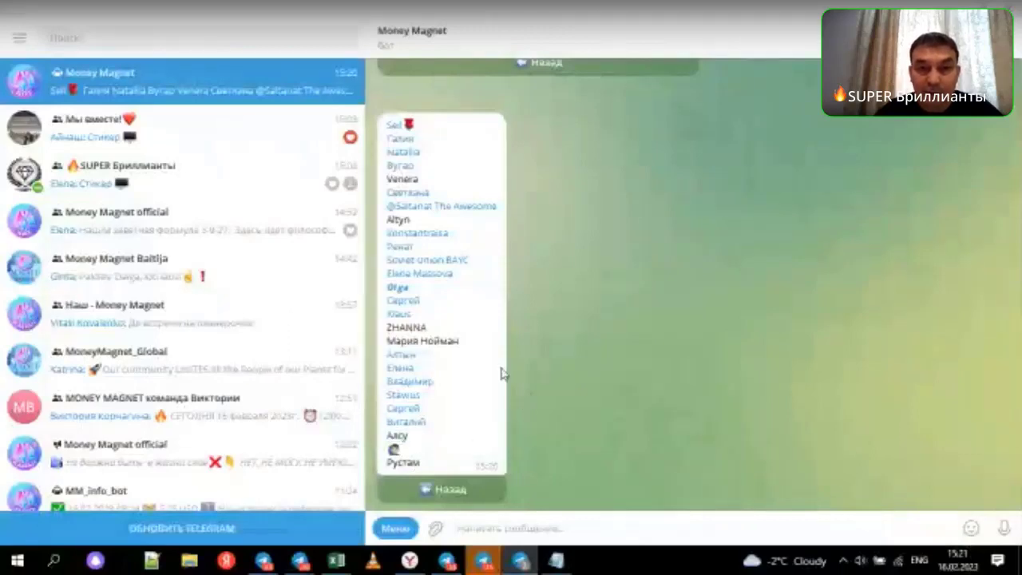
pyautogui.click(417, 423)
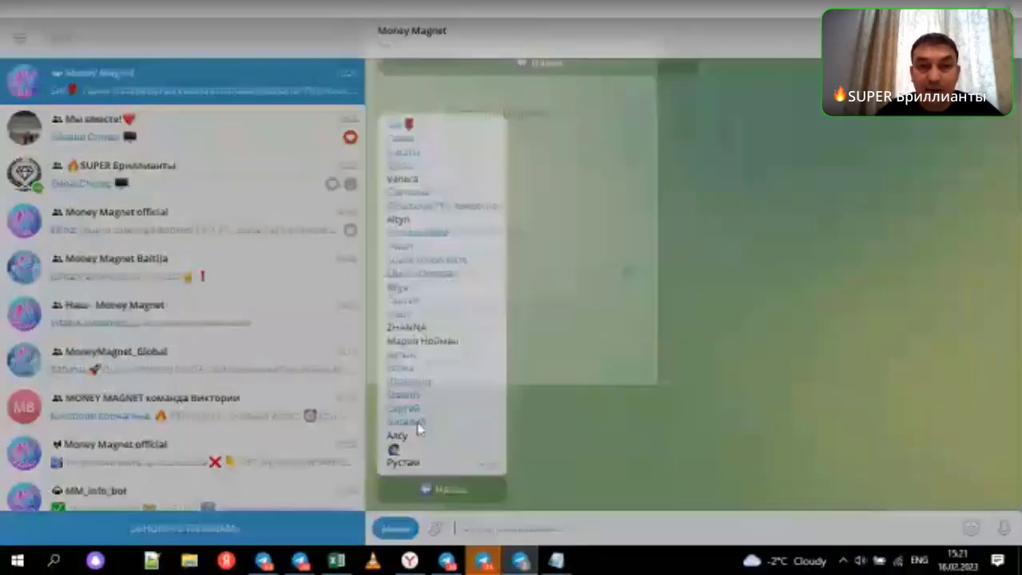
pyautogui.click(735, 319)
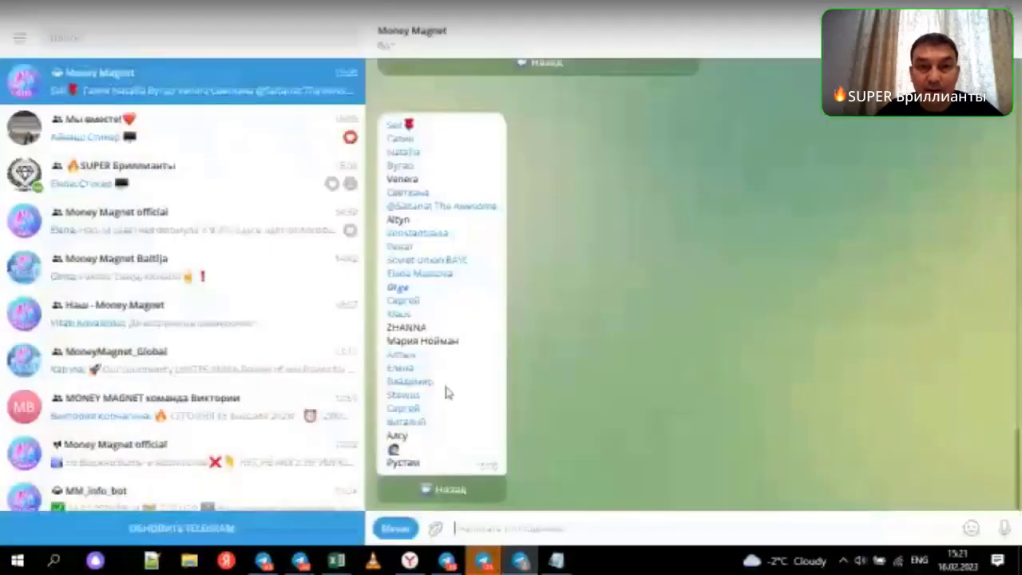
pyautogui.click(405, 407)
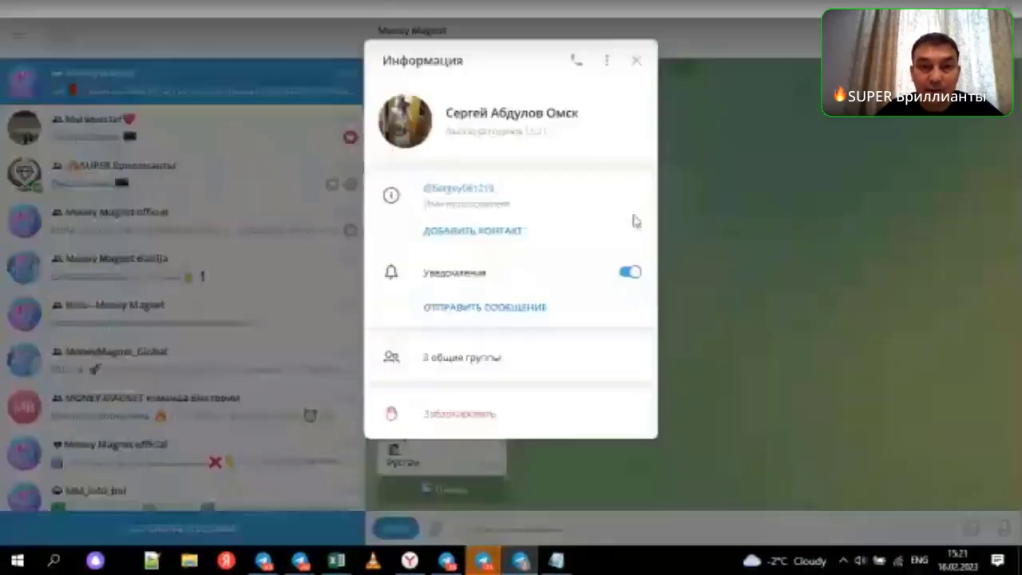
pyautogui.press('Escape')
pyautogui.click(441, 395)
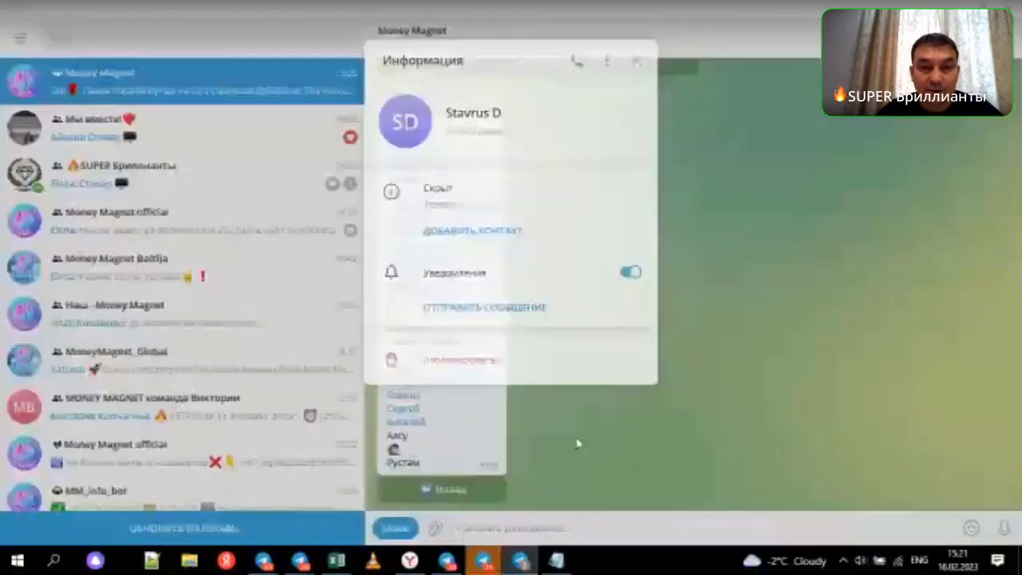
pyautogui.press('Escape')
# View the remaining listed members' Информация cards, closing each to return to the bot chat.
pyautogui.click(419, 386)
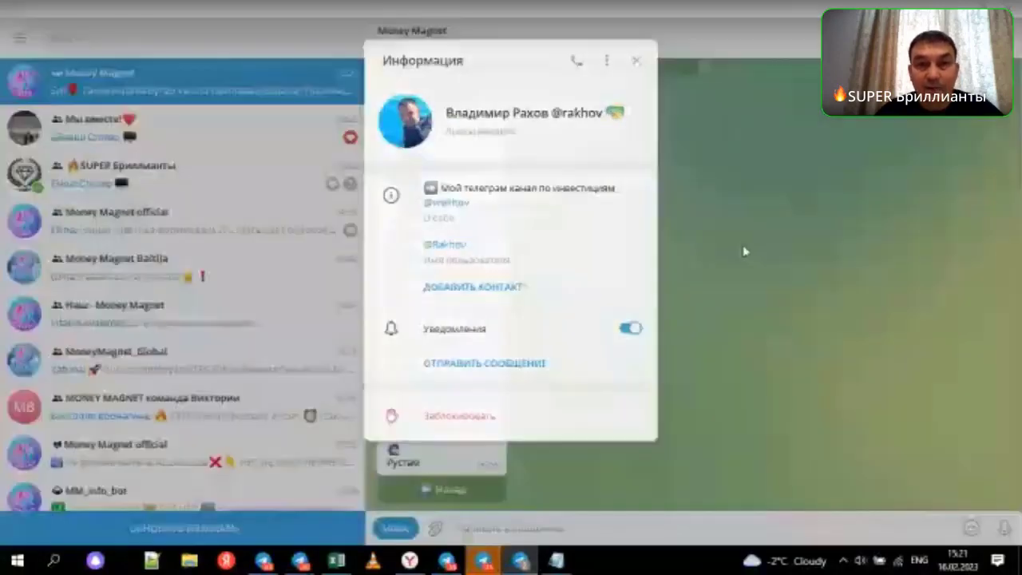
pyautogui.press('Escape')
pyautogui.click(411, 381)
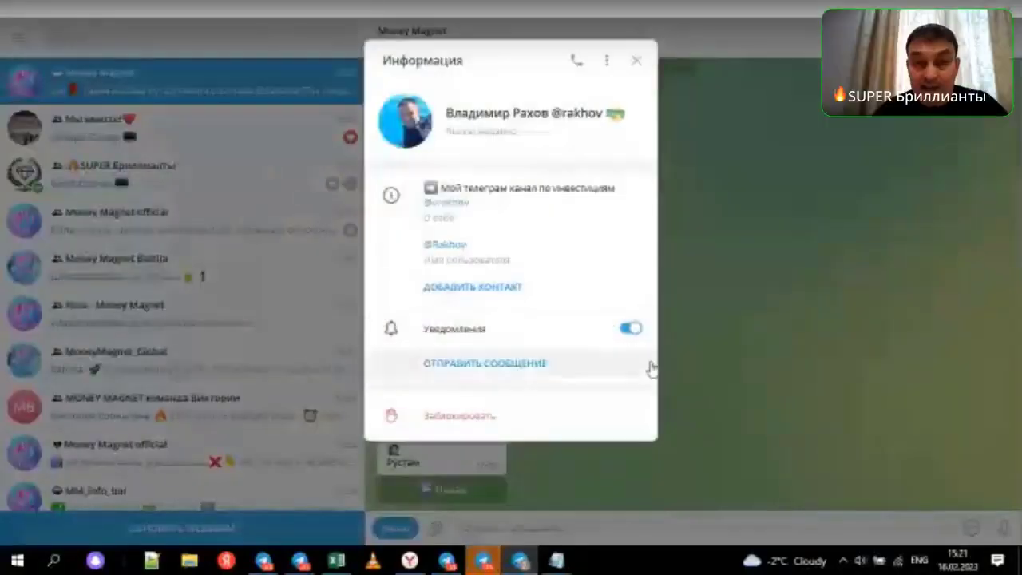
pyautogui.click(759, 355)
pyautogui.click(401, 369)
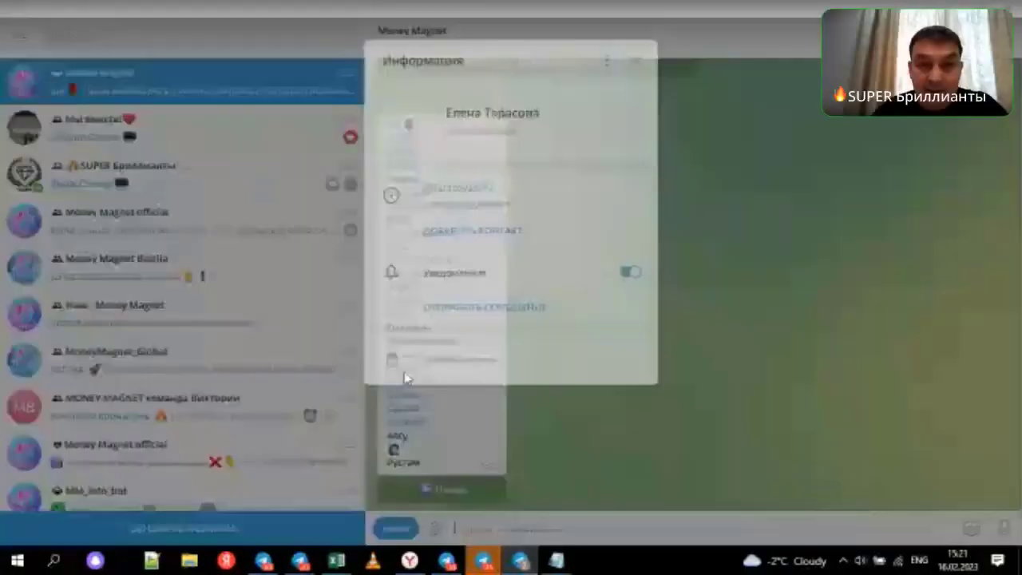
pyautogui.click(735, 422)
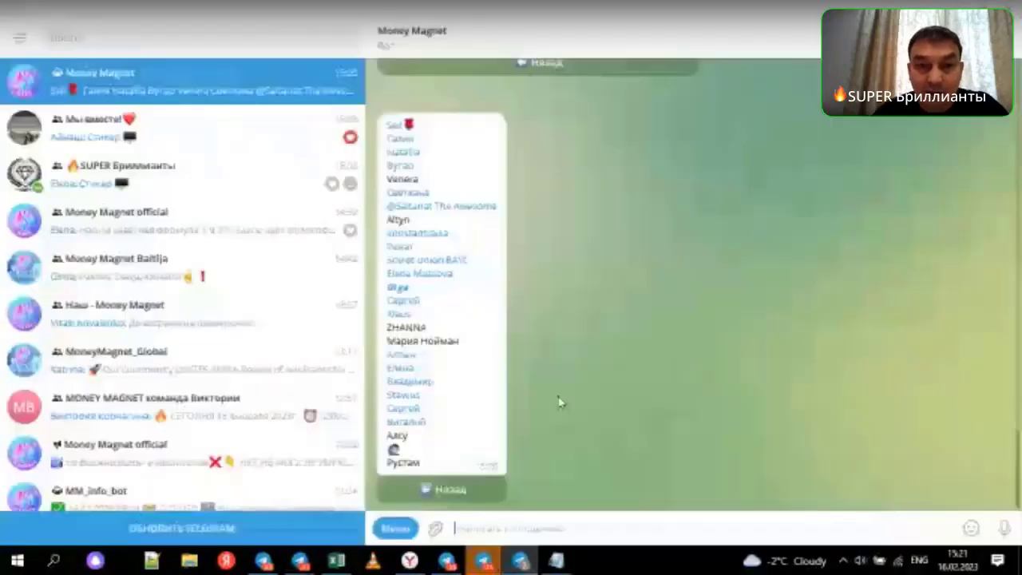
pyautogui.click(405, 360)
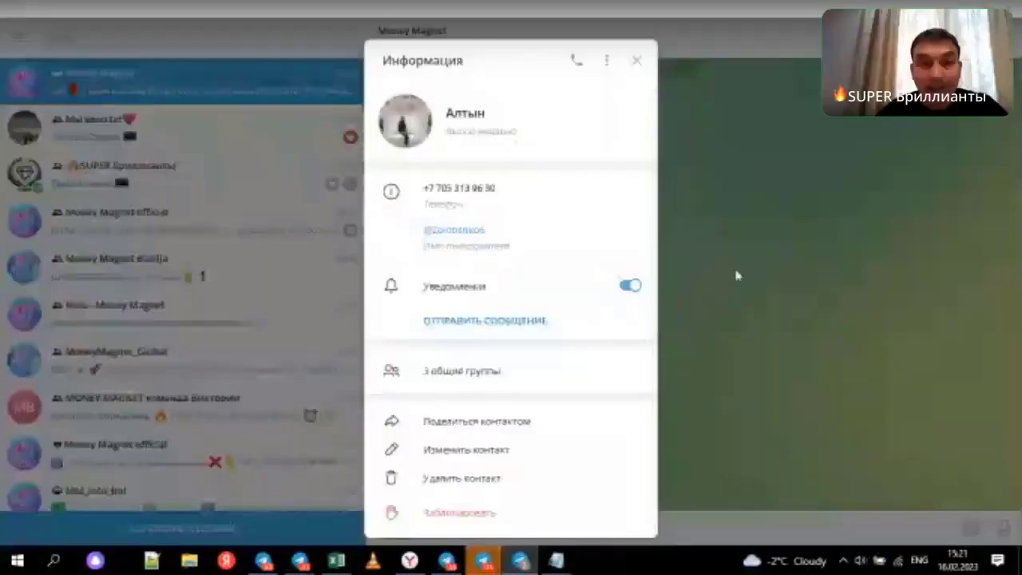
pyautogui.click(783, 285)
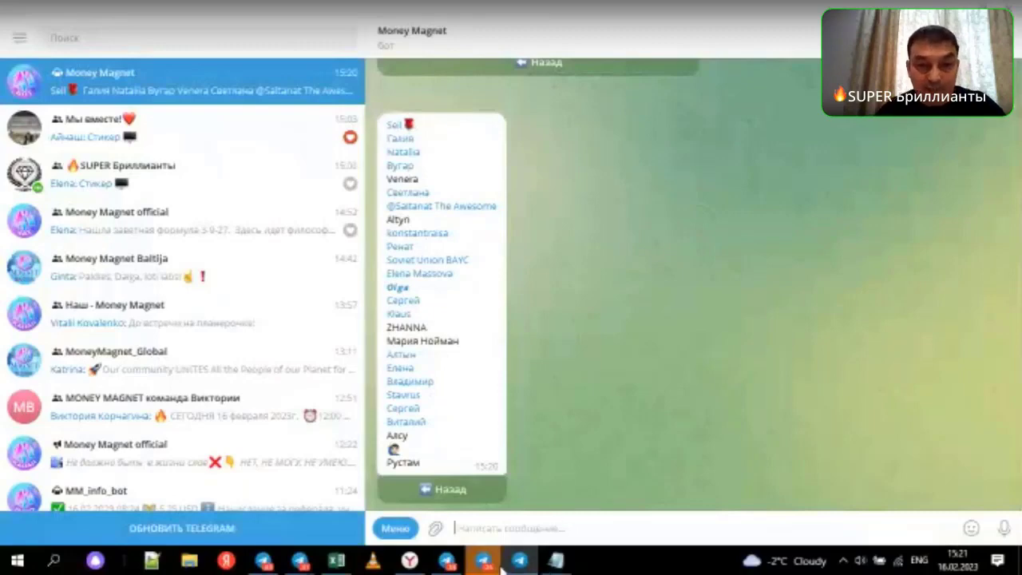
# Bring up Yandex Browser, view the Payeer balance and go to the БИРЖА exchange page.
pyautogui.click(411, 562)
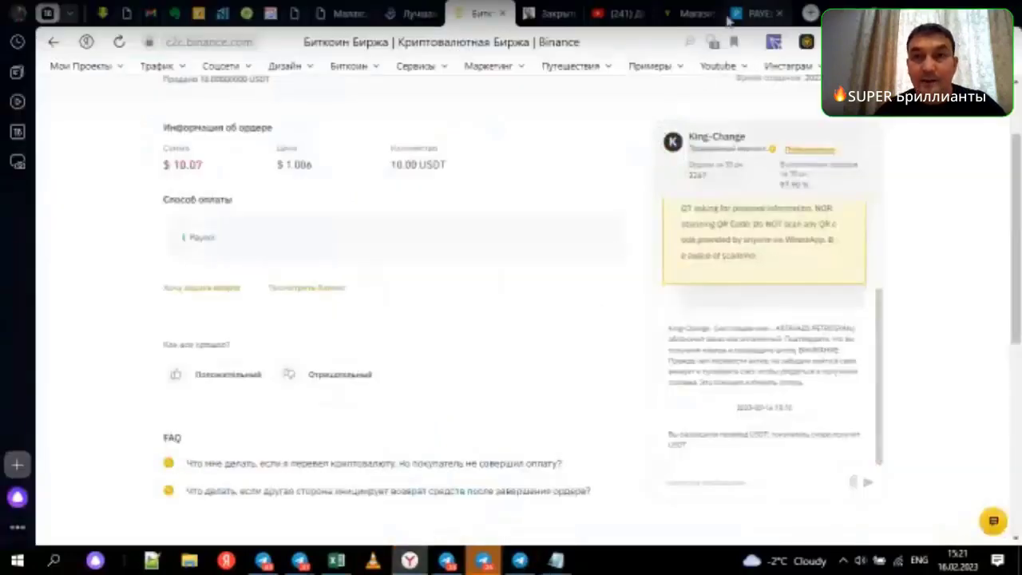
pyautogui.click(744, 14)
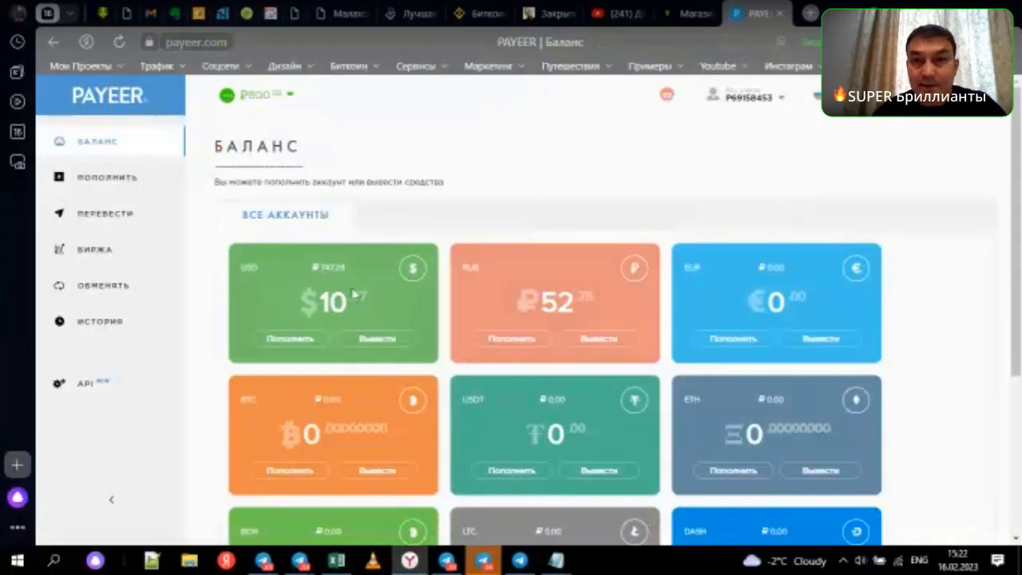
pyautogui.click(100, 252)
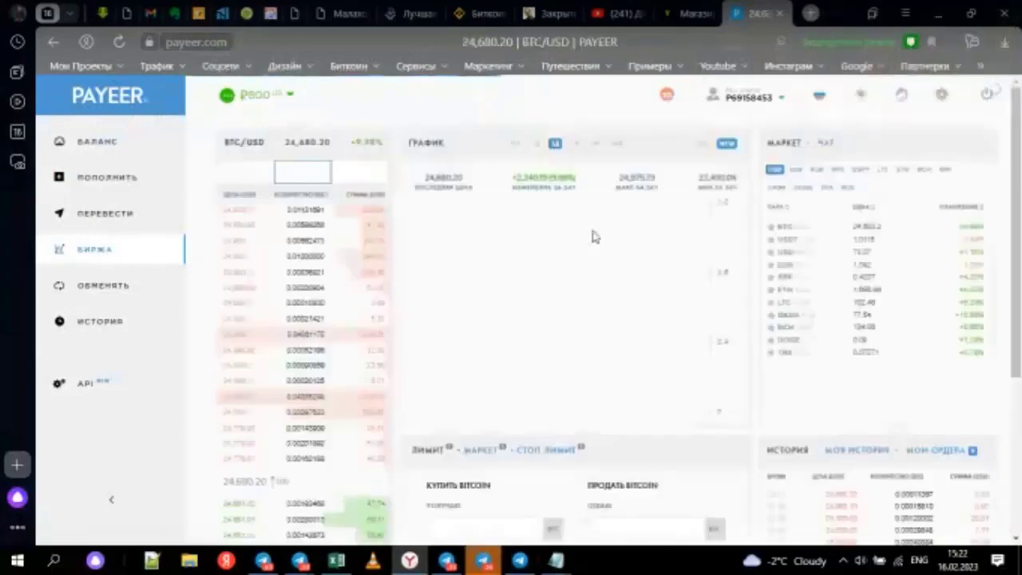
# Choose the RUB/USD pair, sell 10 USD at 73 RUB, then view БАЛАНС.
pyautogui.click(701, 147)
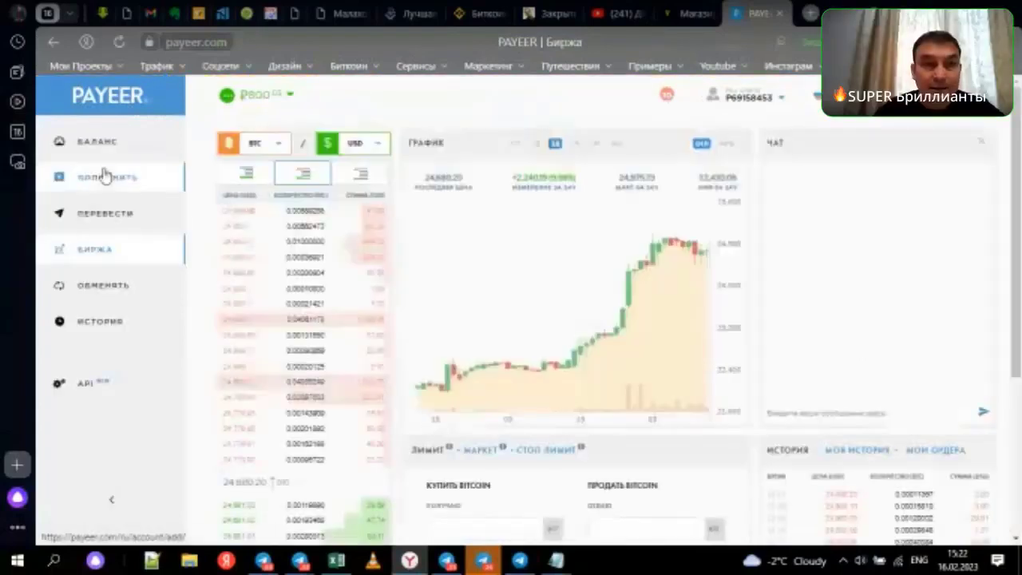
pyautogui.click(280, 145)
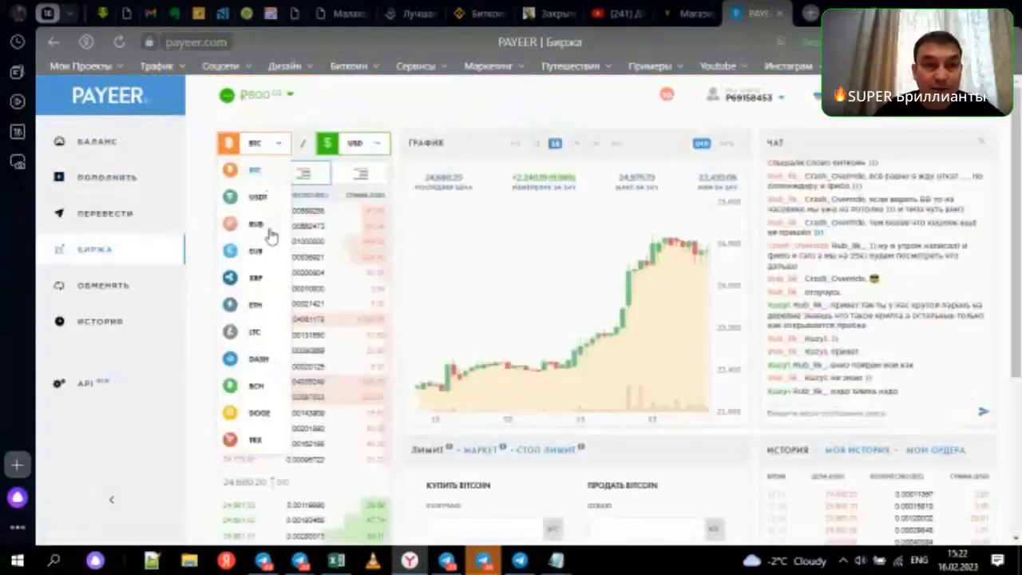
pyautogui.click(254, 225)
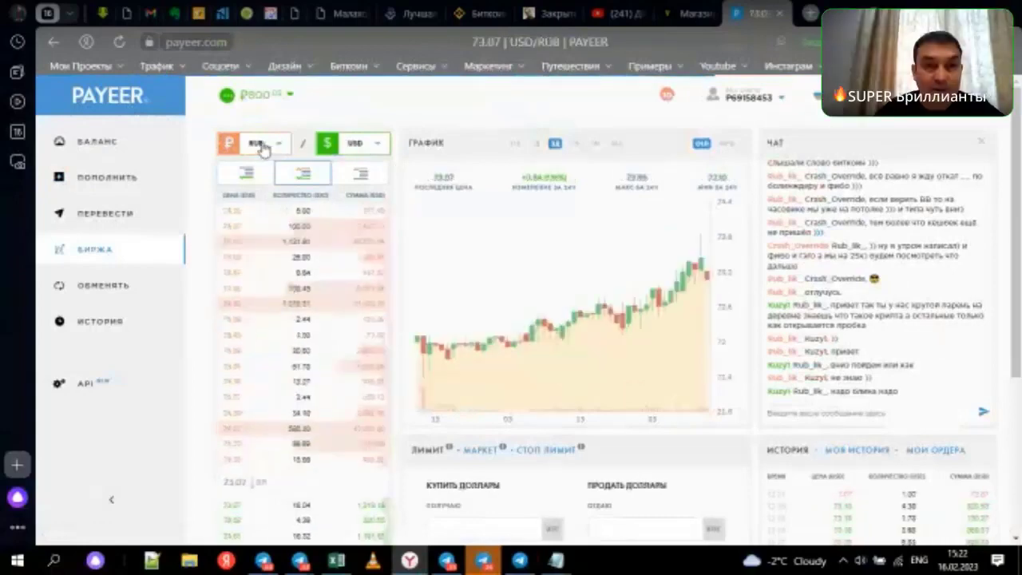
pyautogui.scroll(-3, 588, 346)
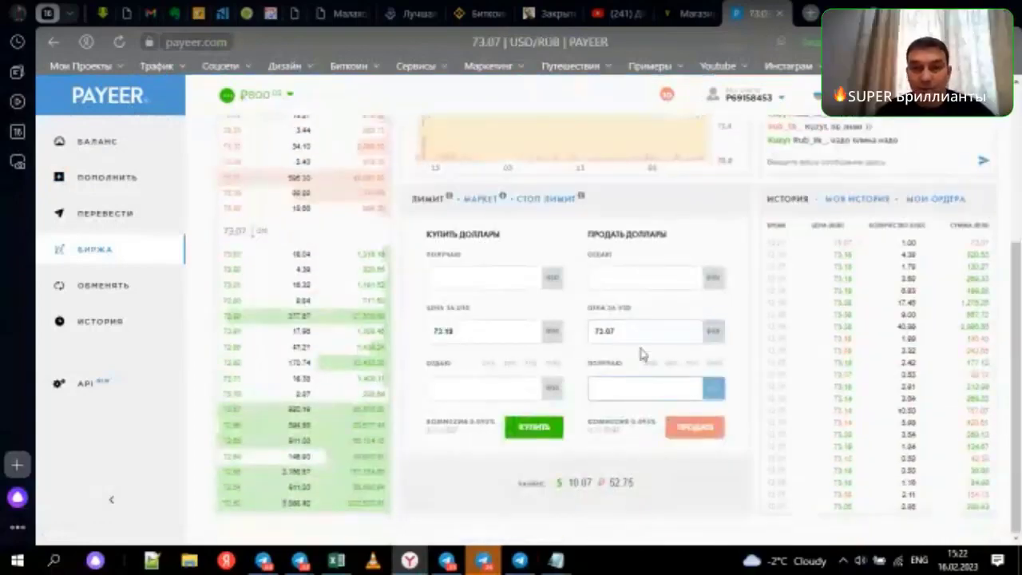
pyautogui.click(619, 277)
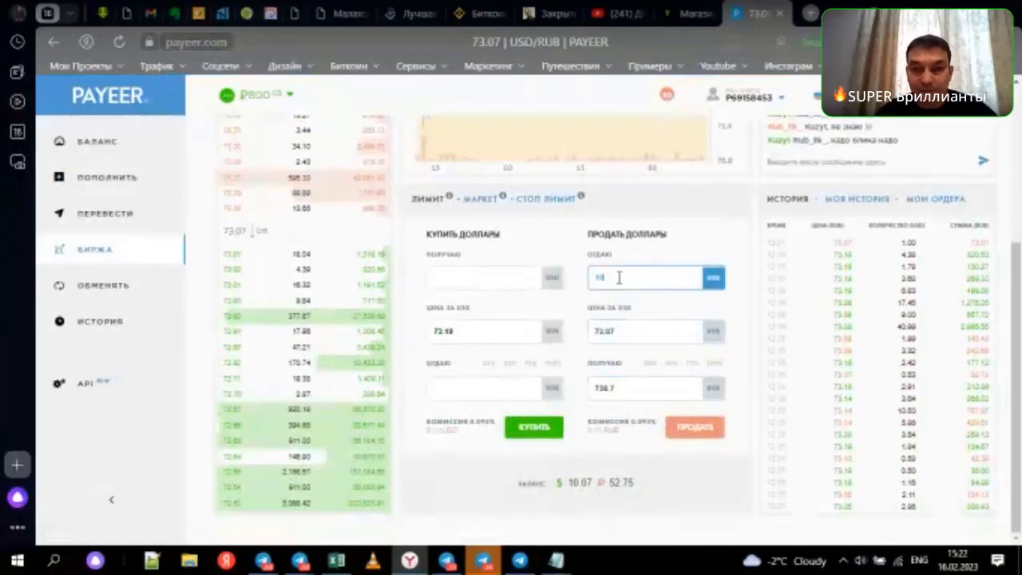
pyautogui.click(630, 329)
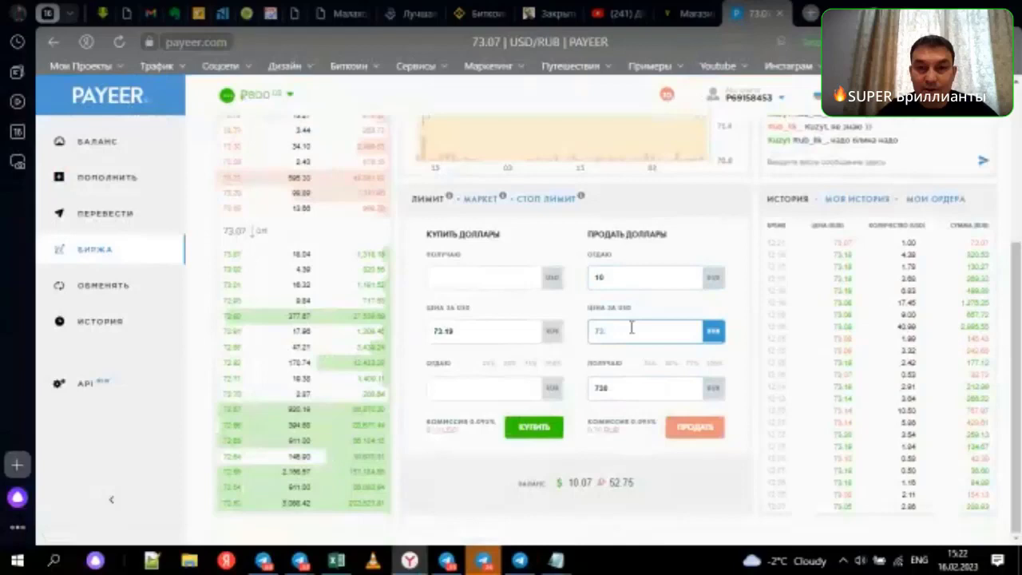
pyautogui.click(688, 428)
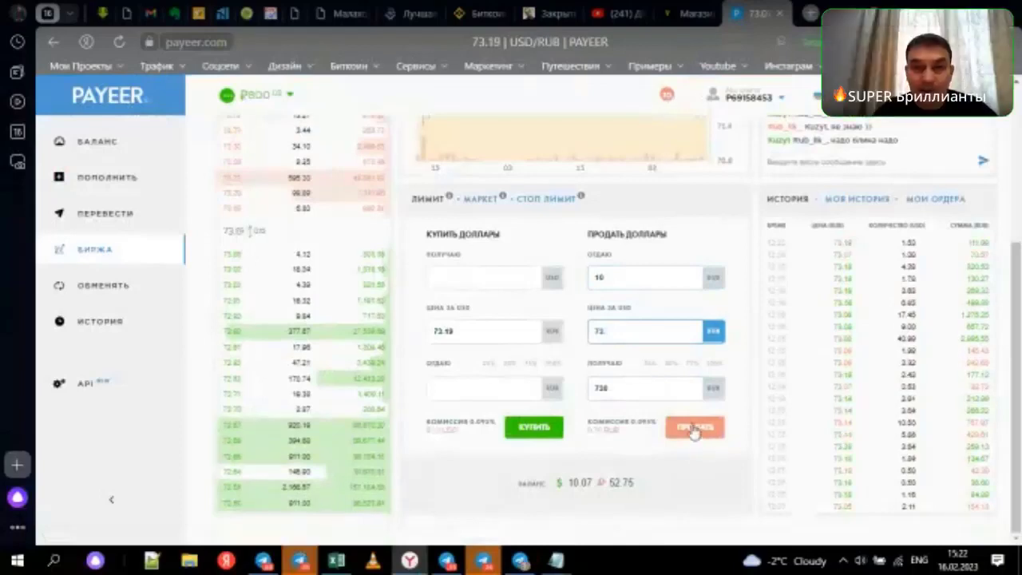
pyautogui.click(95, 147)
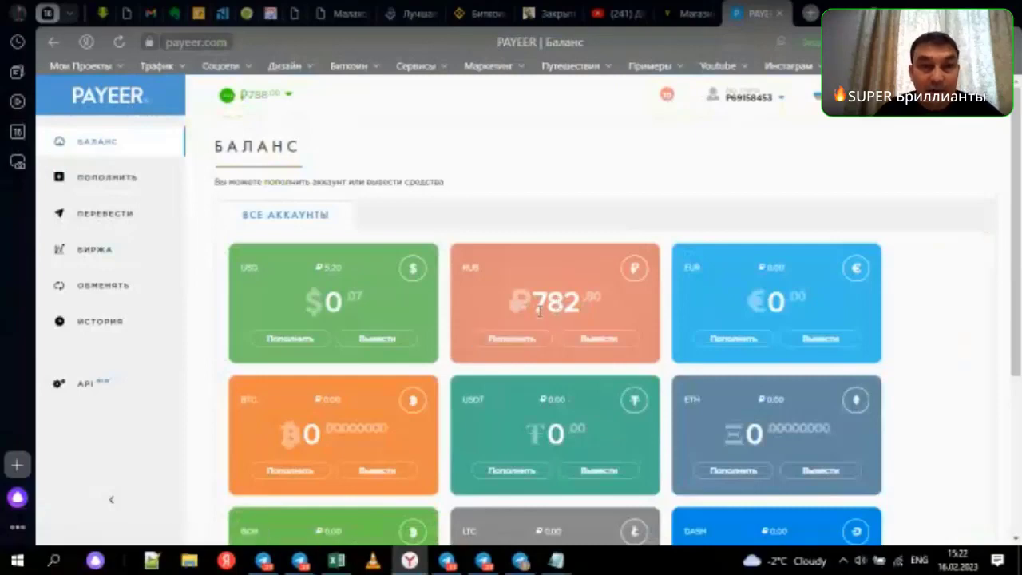
pyautogui.click(680, 14)
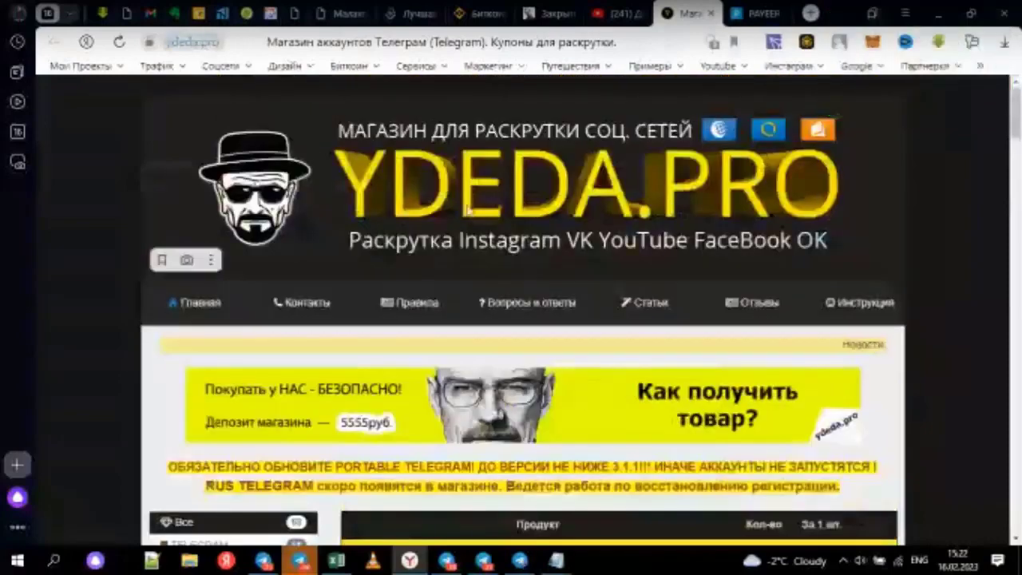
pyautogui.scroll(-5, 527, 231)
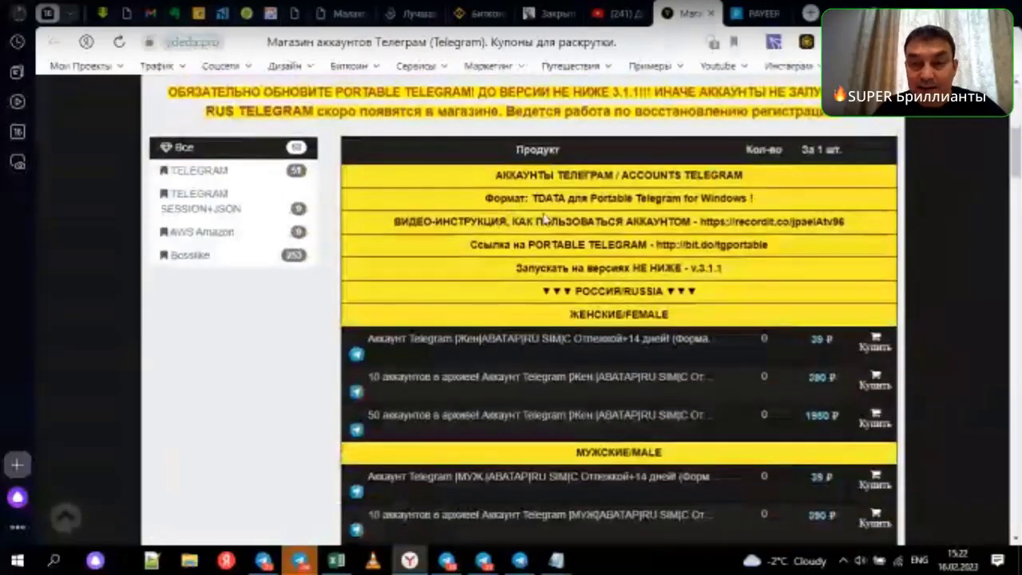
pyautogui.scroll(-3, 551, 255)
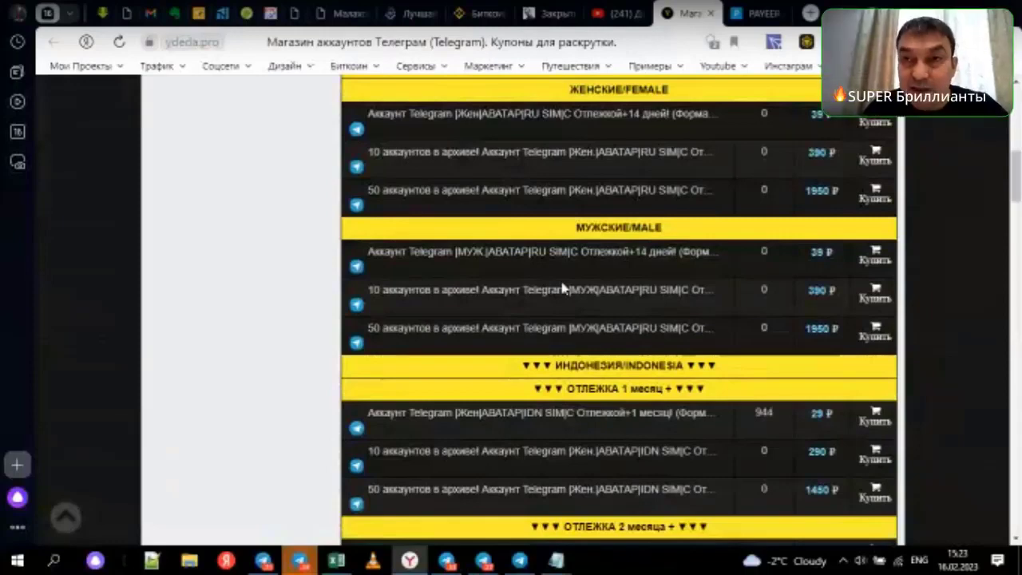
pyautogui.moveTo(528, 286)
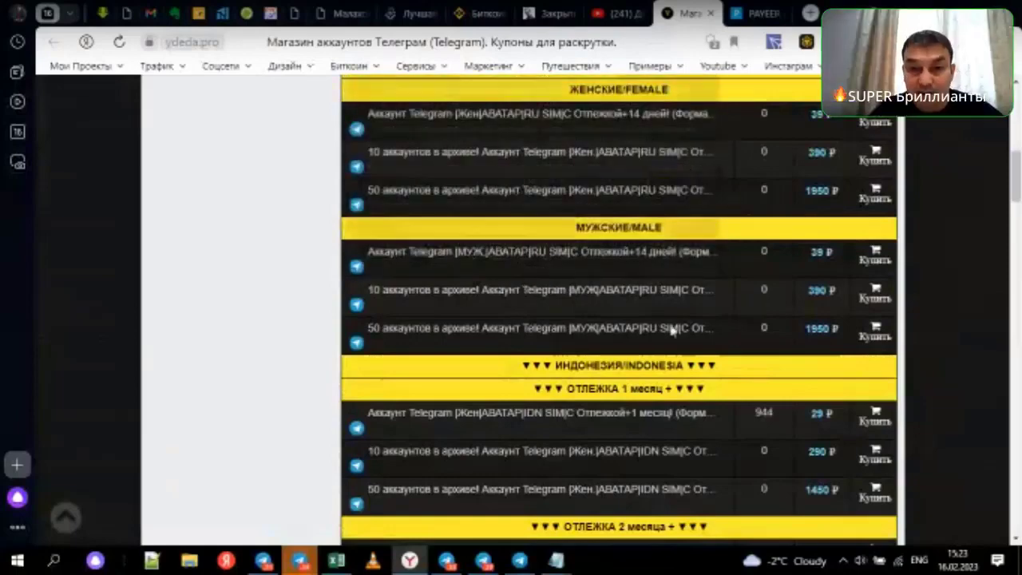
pyautogui.moveTo(719, 330)
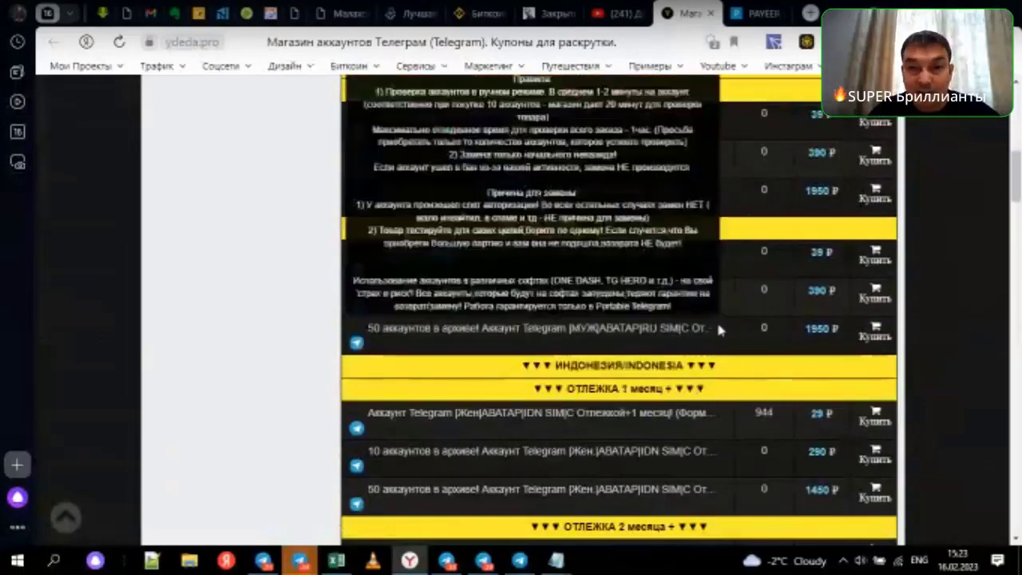
pyautogui.scroll(10, 714, 269)
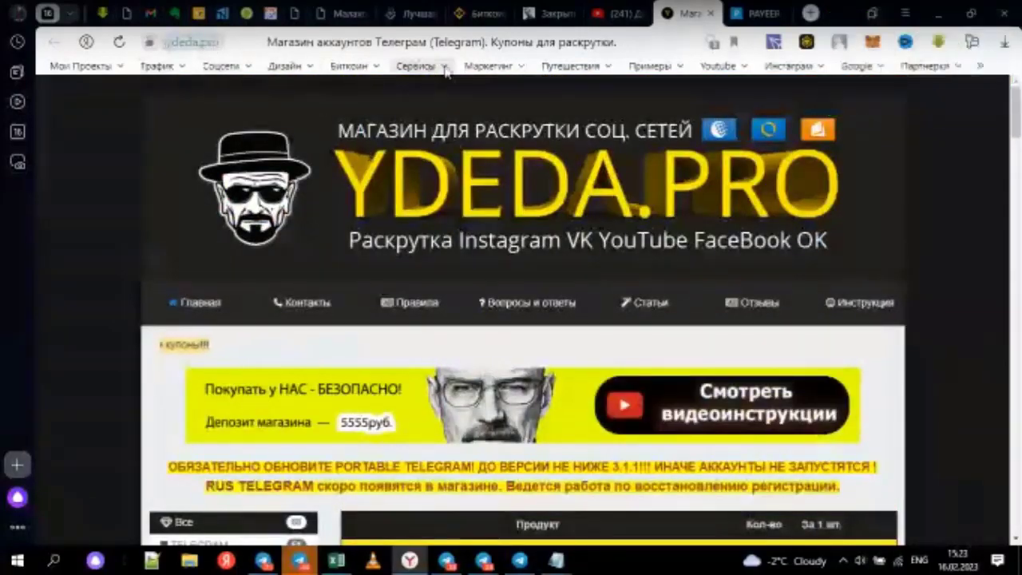
pyautogui.scroll(-3, 630, 194)
pyautogui.scroll(-1, 592, 203)
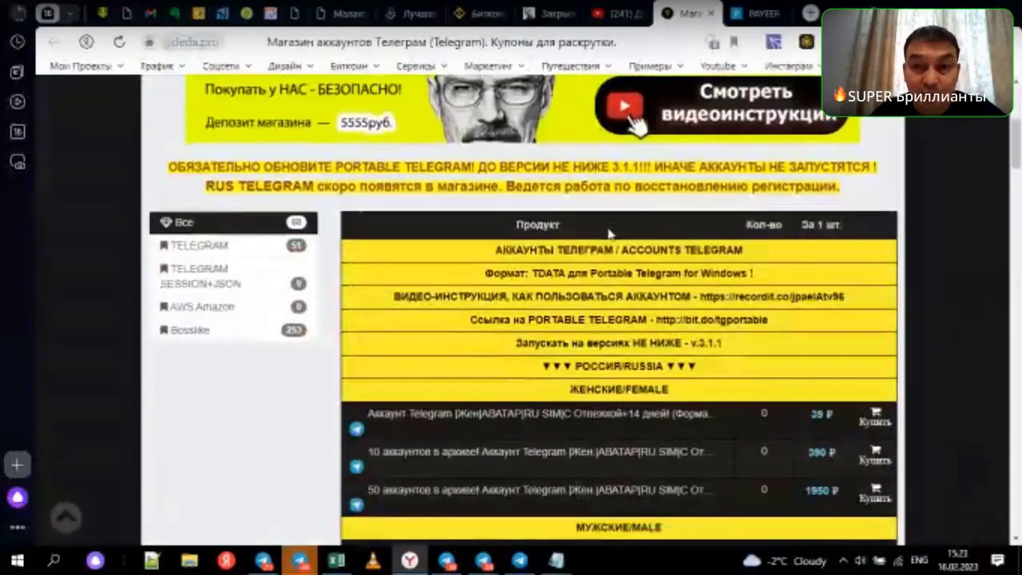
pyautogui.scroll(-2, 609, 233)
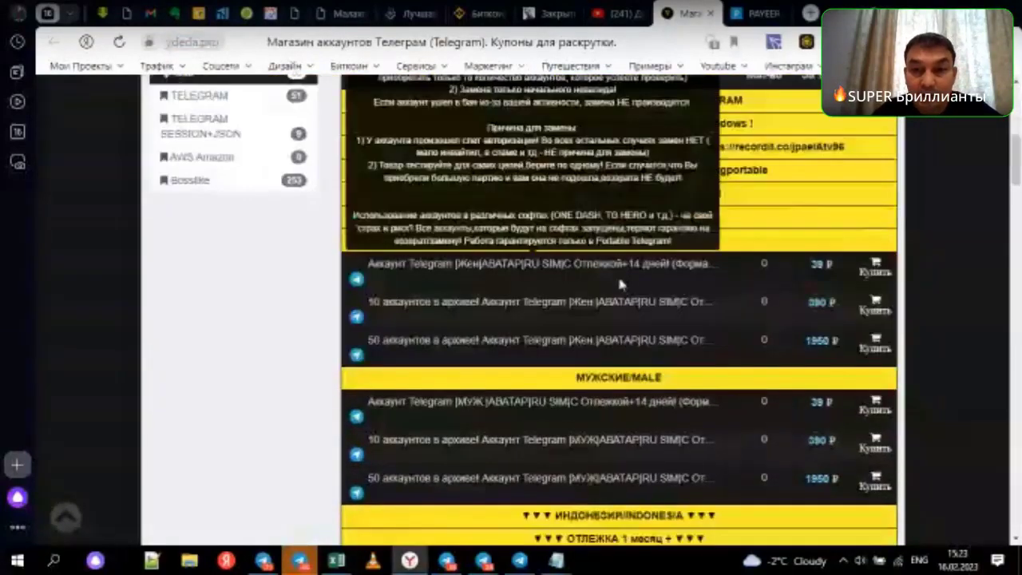
pyautogui.scroll(-1, 617, 273)
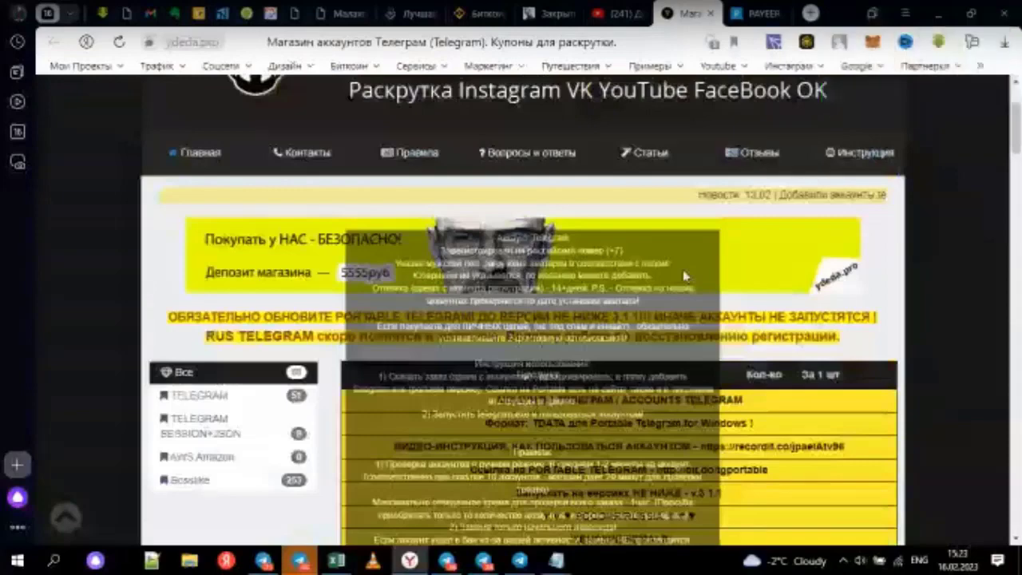
pyautogui.scroll(-3, 735, 315)
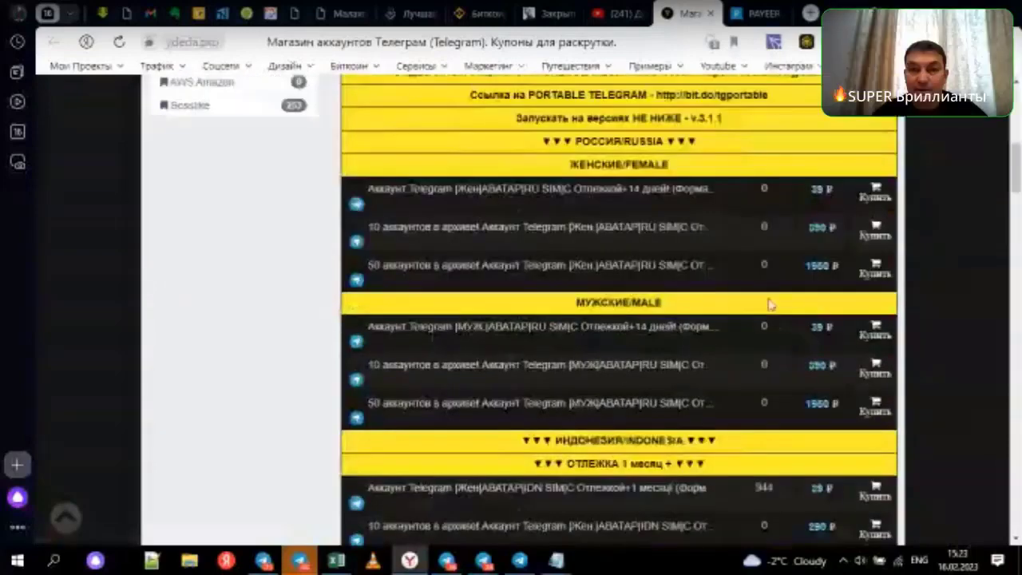
pyautogui.scroll(-3, 769, 295)
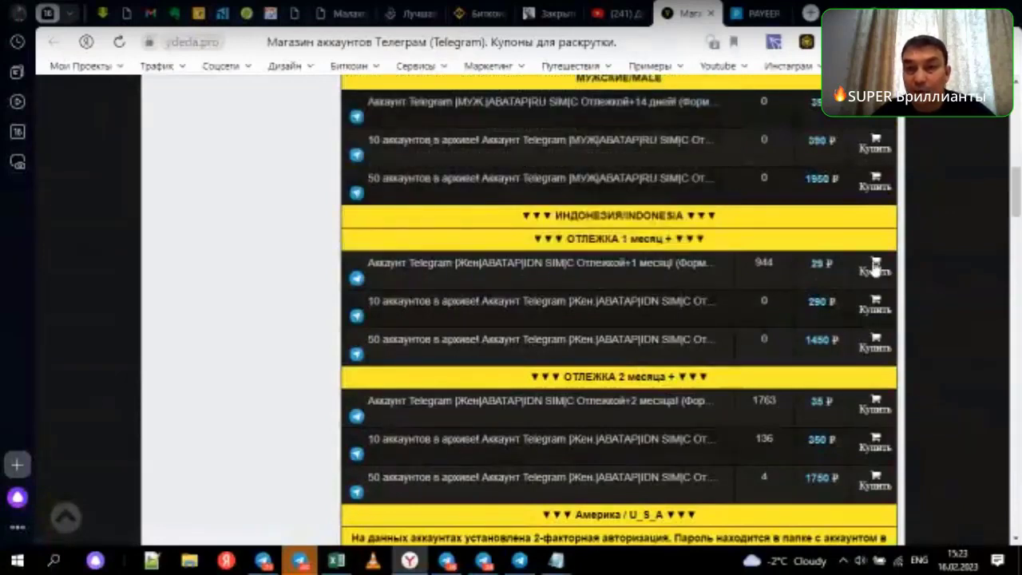
# Start buying five Indonesian 1-month accounts, filling the saved e-mail and choosing Payeer.
pyautogui.click(875, 272)
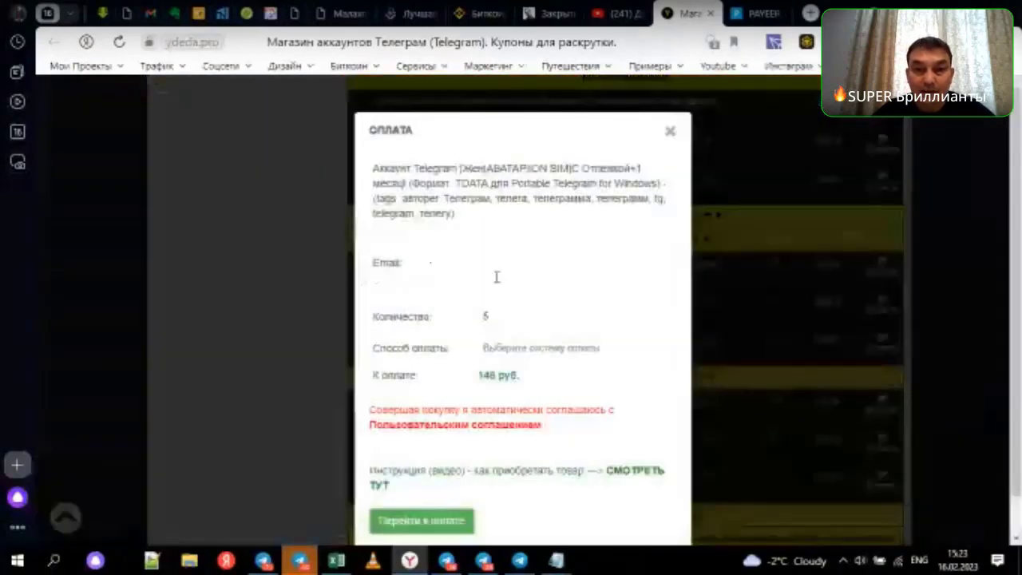
pyautogui.click(503, 269)
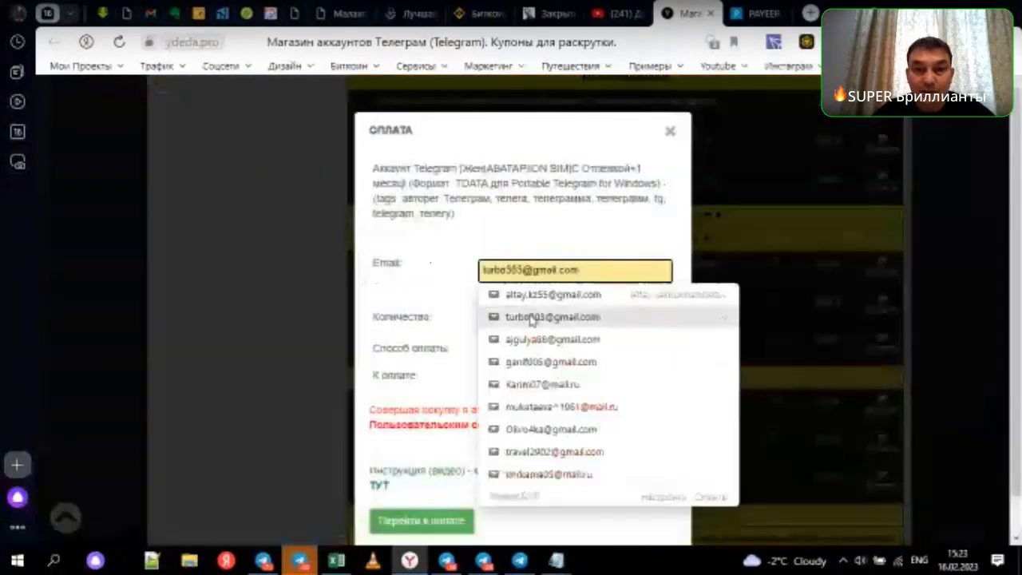
pyautogui.click(546, 297)
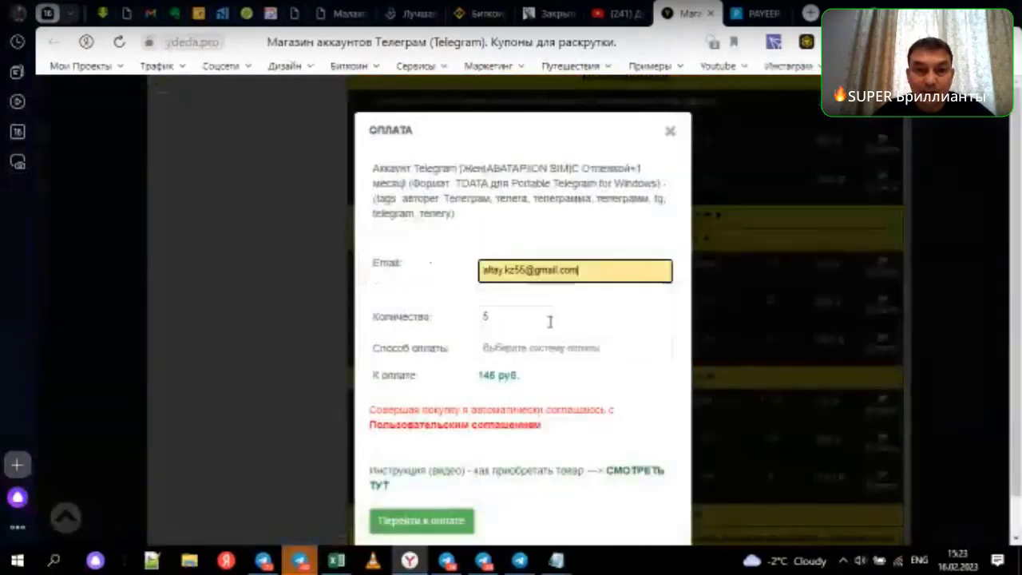
pyautogui.click(516, 351)
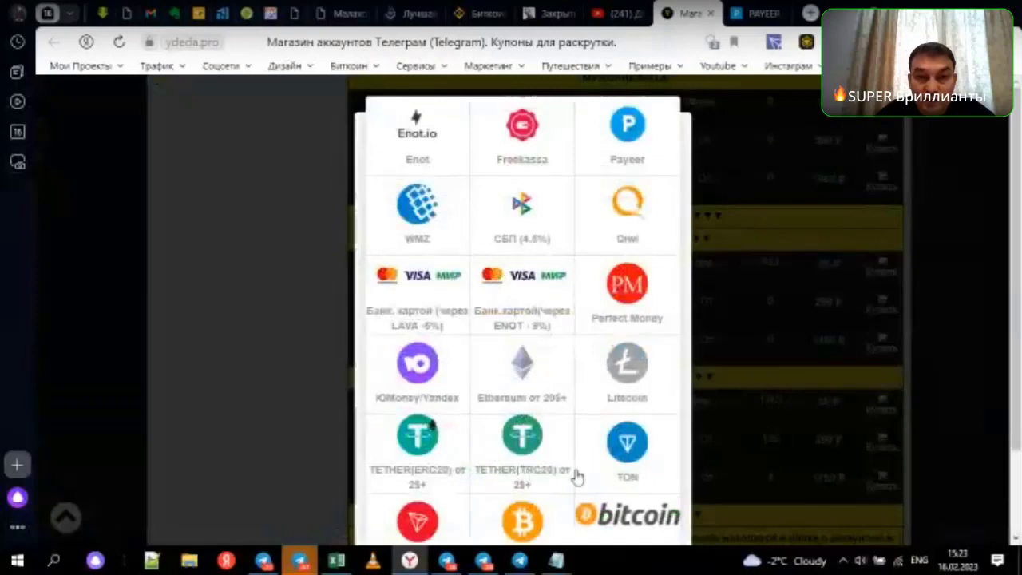
pyautogui.click(627, 137)
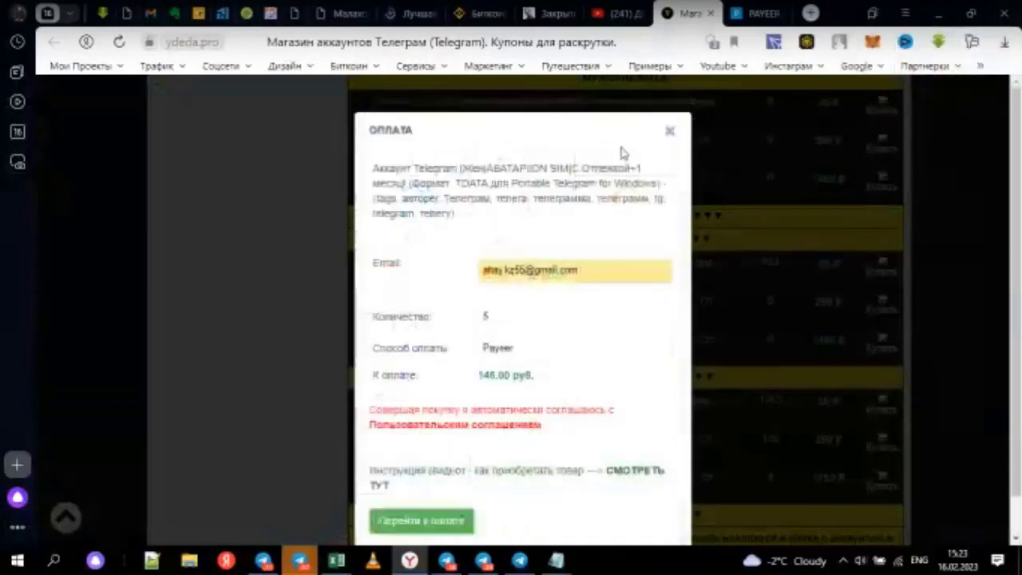
pyautogui.scroll(-1, 595, 379)
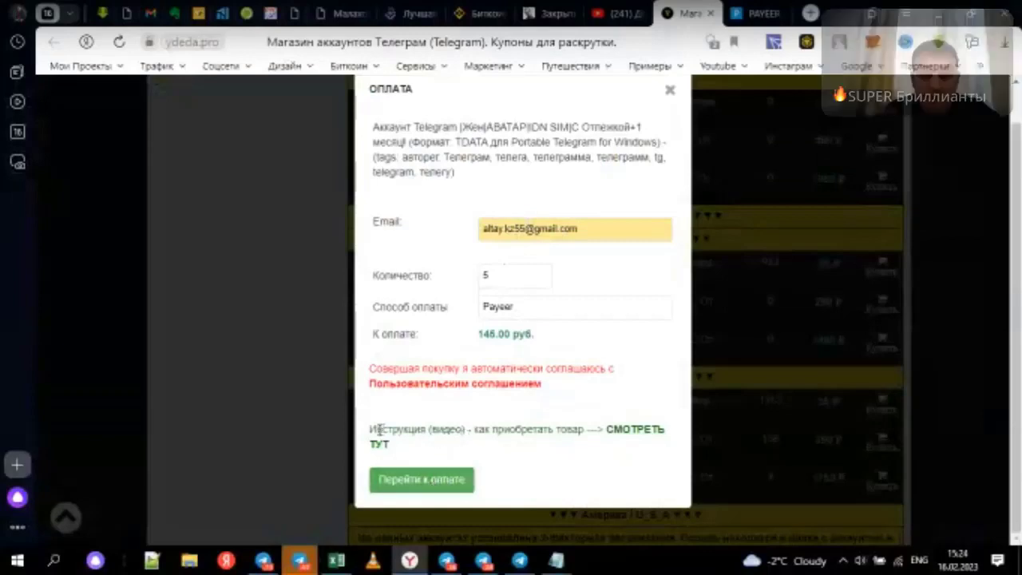
# Read the СМОТРЕТЬ ТУТ purchase instructions in a new tab, then proceed to payment.
pyautogui.rightClick(630, 432)
pyautogui.click(693, 394)
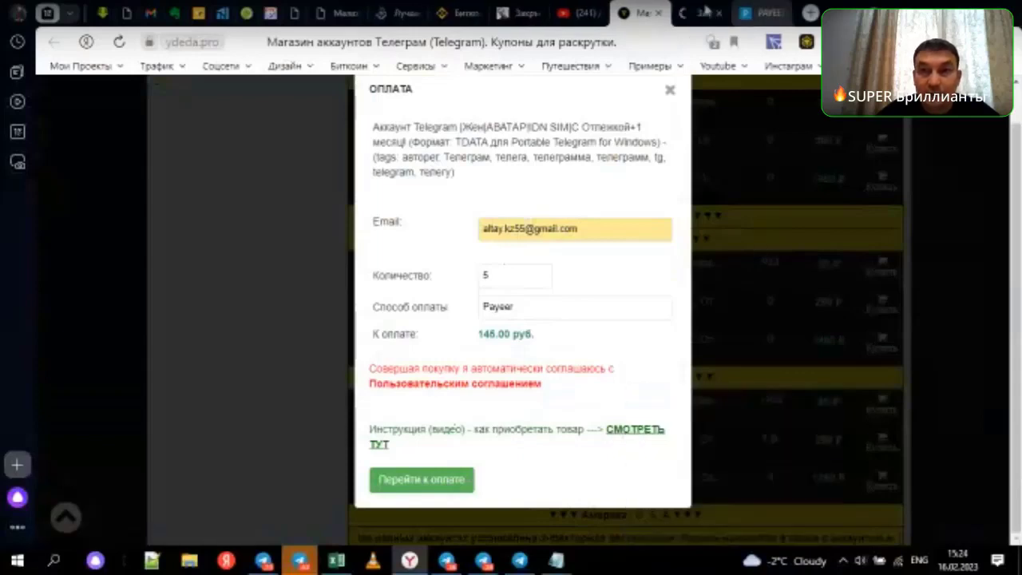
pyautogui.click(689, 15)
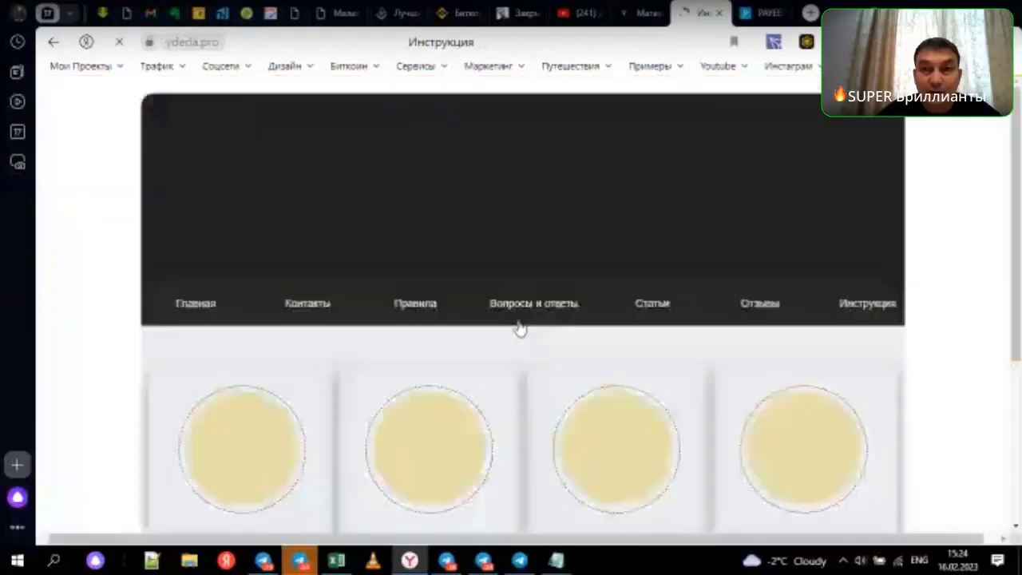
pyautogui.scroll(-4, 721, 327)
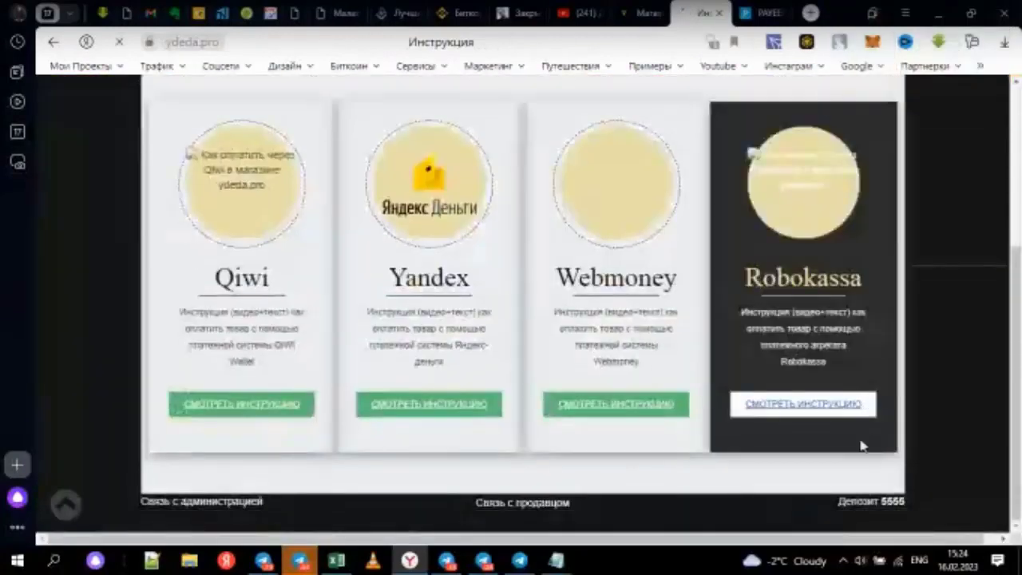
pyautogui.scroll(1, 359, 447)
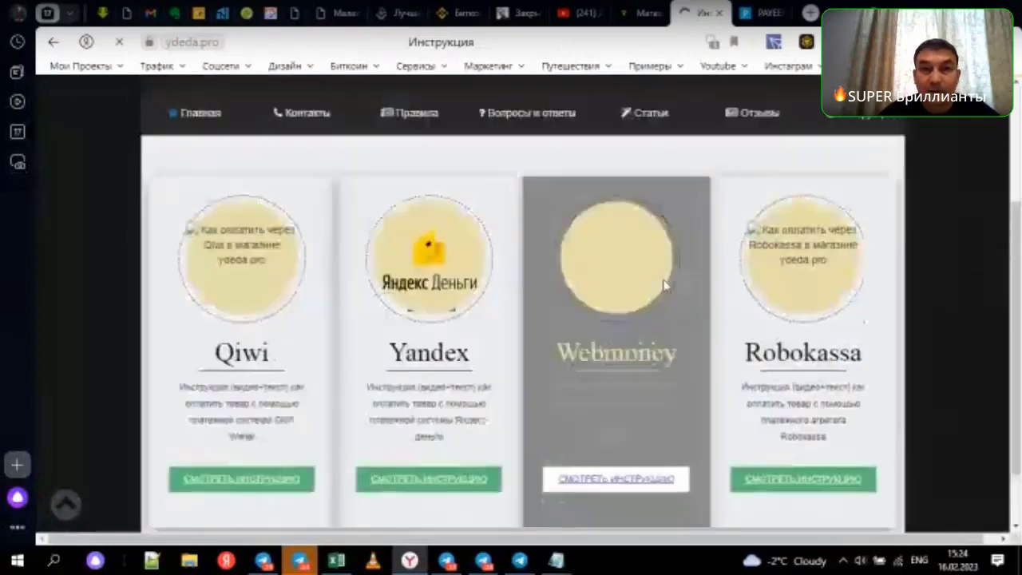
pyautogui.scroll(2, 667, 239)
pyautogui.click(639, 13)
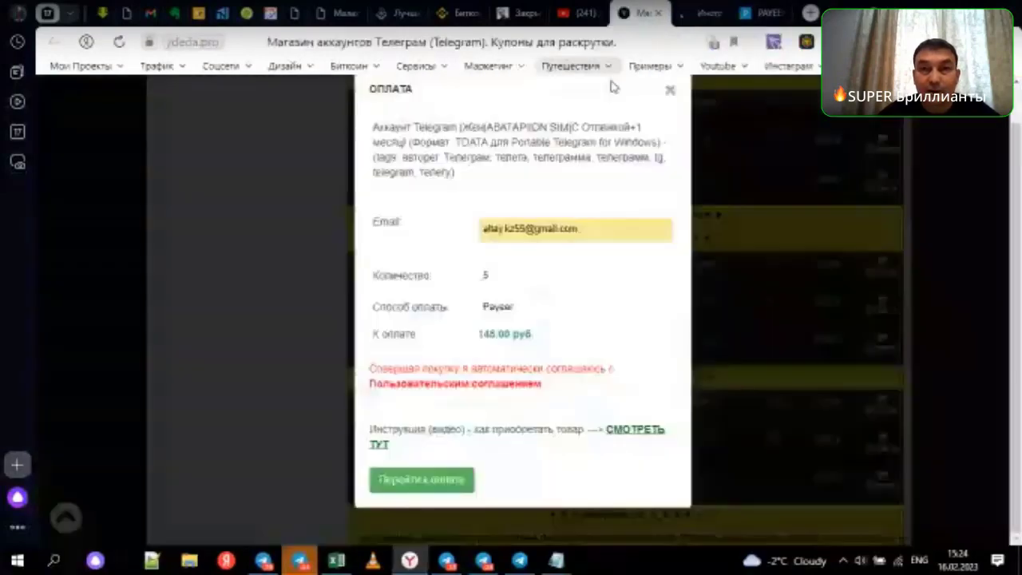
pyautogui.click(422, 480)
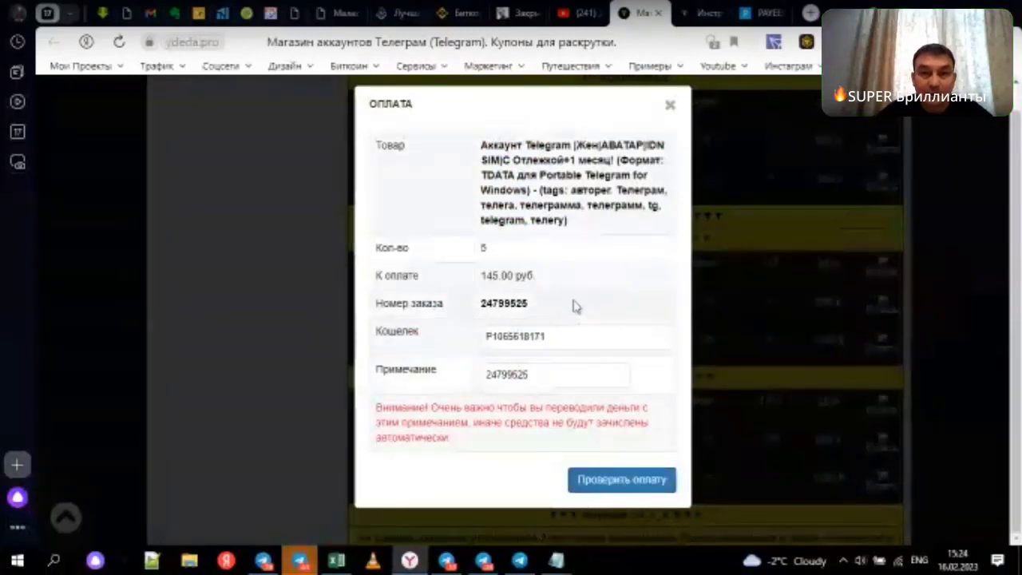
# Copy the Кошелек wallet number from the order's payment details.
pyautogui.scroll(1, 572, 304)
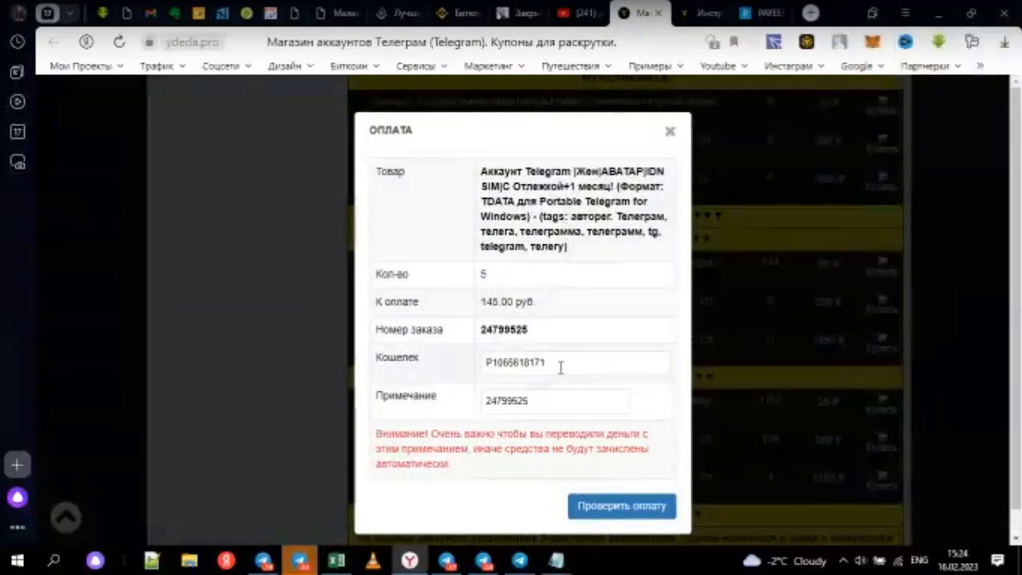
pyautogui.doubleClick(516, 362)
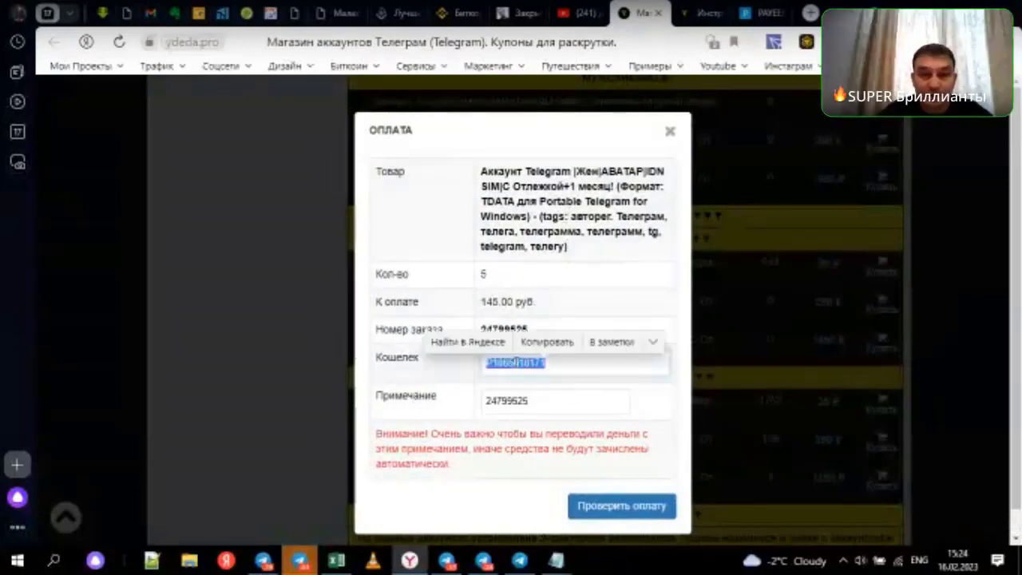
pyautogui.click(548, 343)
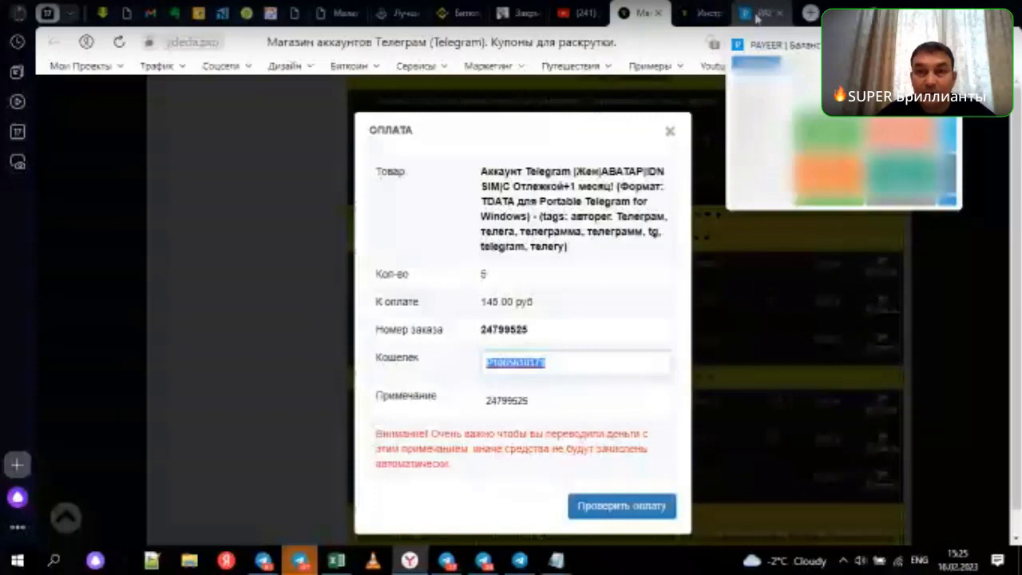
# In Payeer, paste the shop's wallet as recipient and set the amount to 145.
pyautogui.click(760, 12)
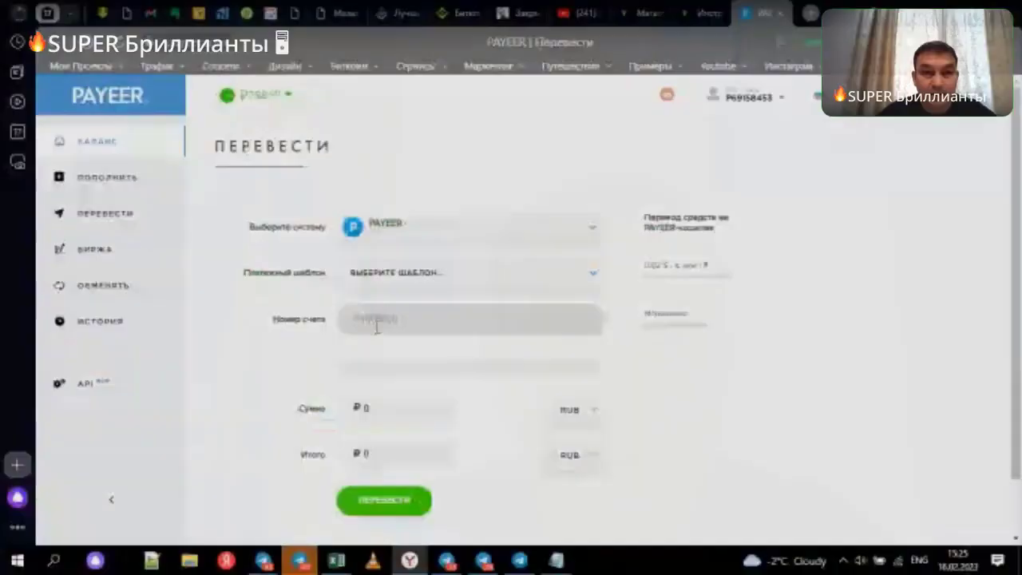
pyautogui.hotkey('ctrl', 'v')
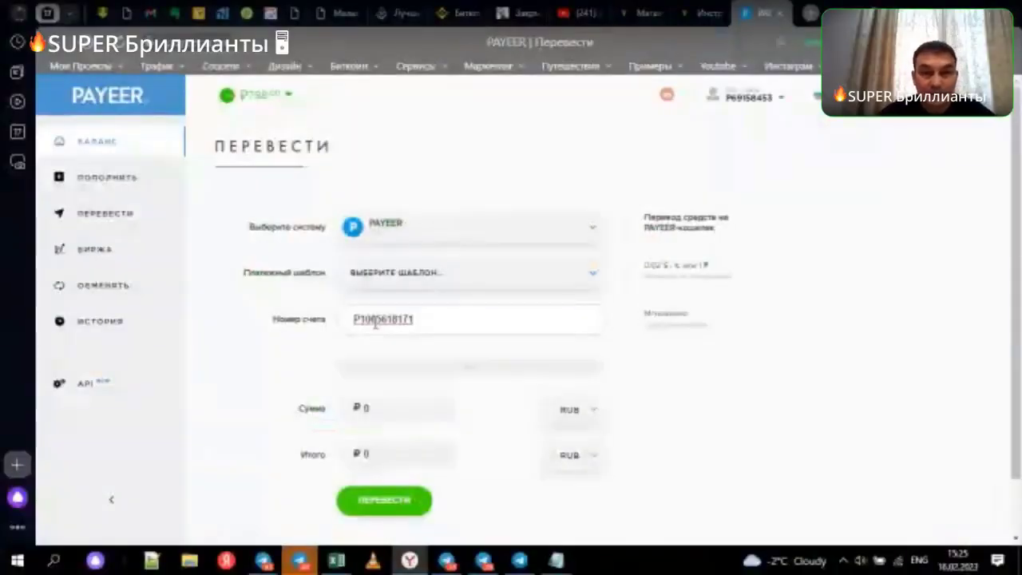
pyautogui.click(388, 410)
pyautogui.press('BackSpace')
pyautogui.write('1')
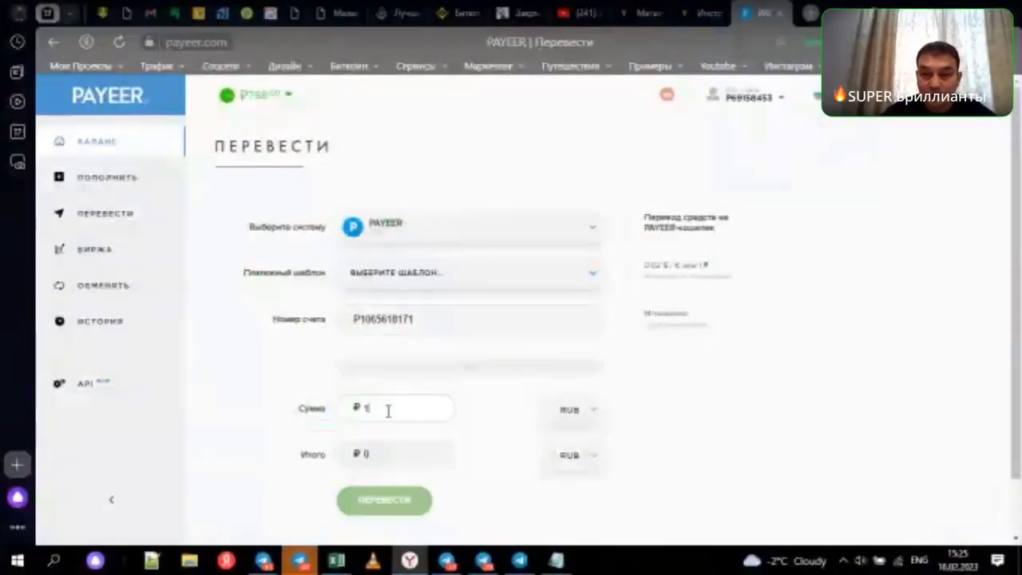
pyautogui.write('45')
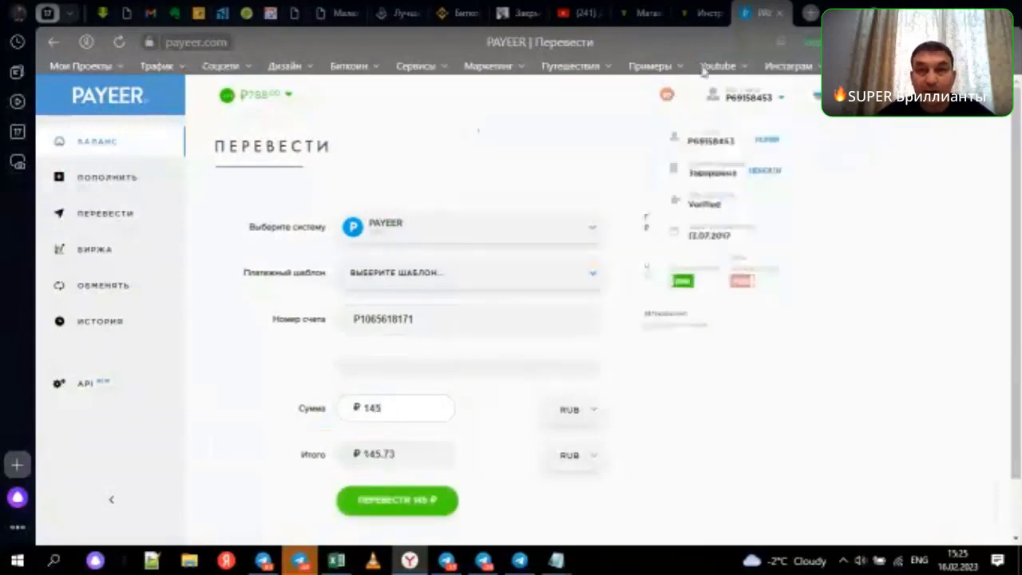
# Copy the order's payment note from the shop and paste it into the Комментарий field.
pyautogui.moveTo(707, 23)
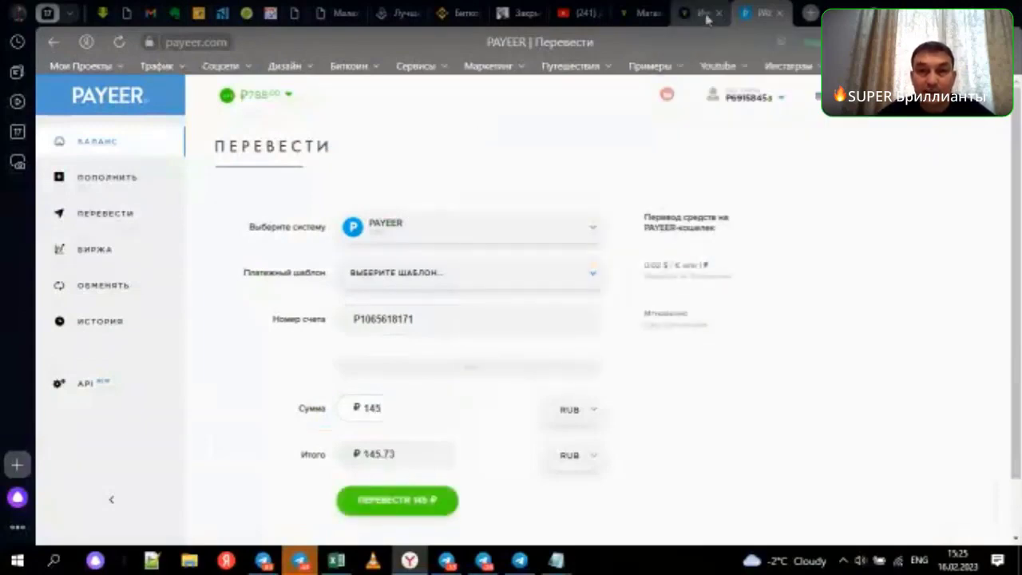
pyautogui.click(704, 14)
pyautogui.click(643, 13)
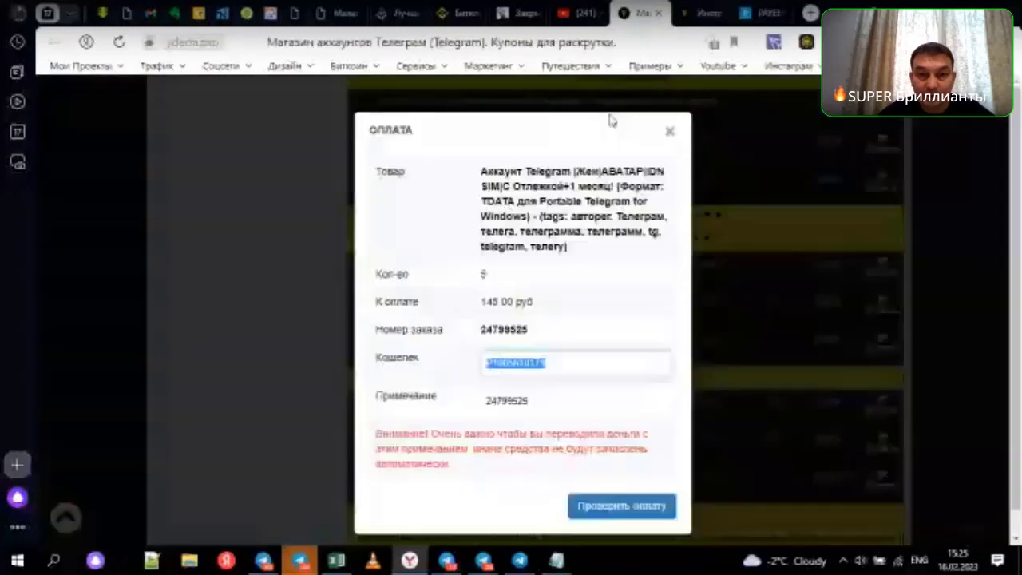
pyautogui.doubleClick(515, 402)
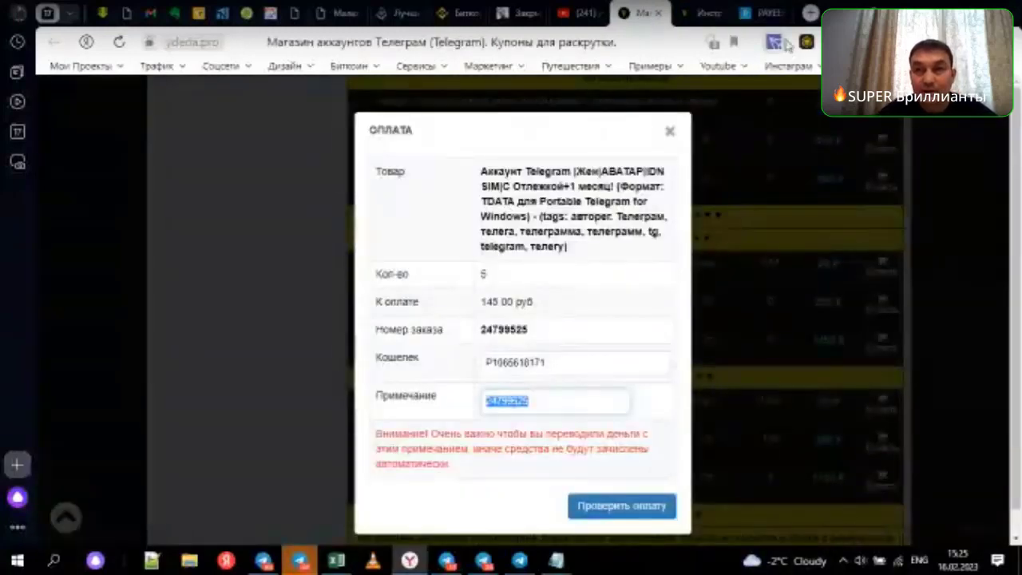
pyautogui.click(763, 18)
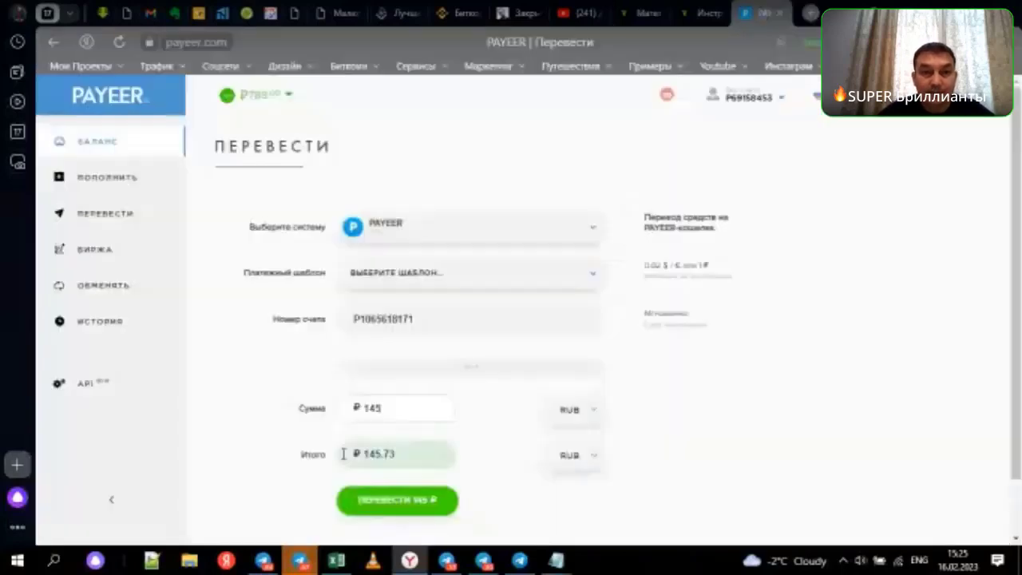
pyautogui.scroll(-1, 384, 431)
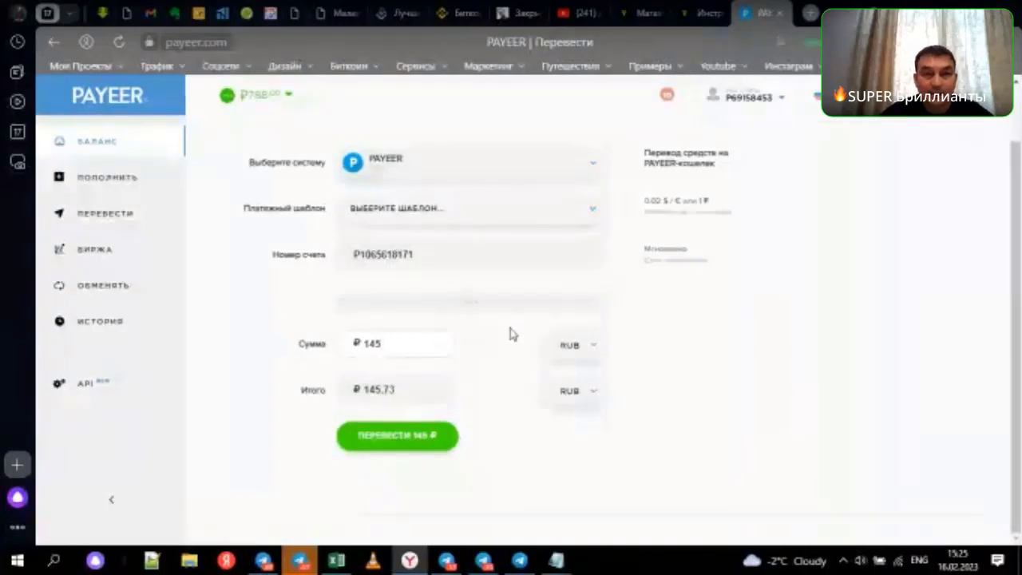
pyautogui.click(418, 302)
pyautogui.click(357, 305)
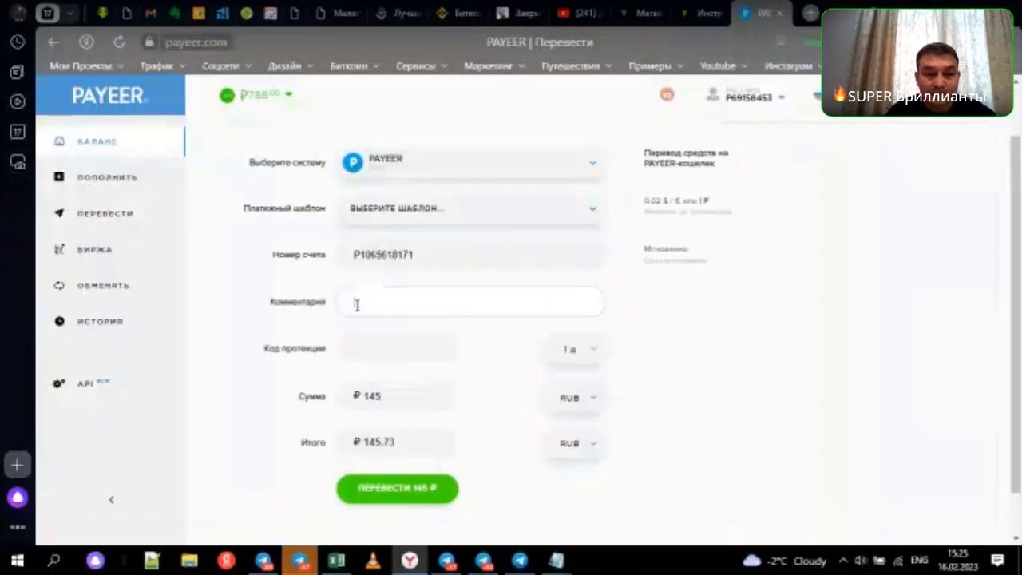
pyautogui.write('34799525')
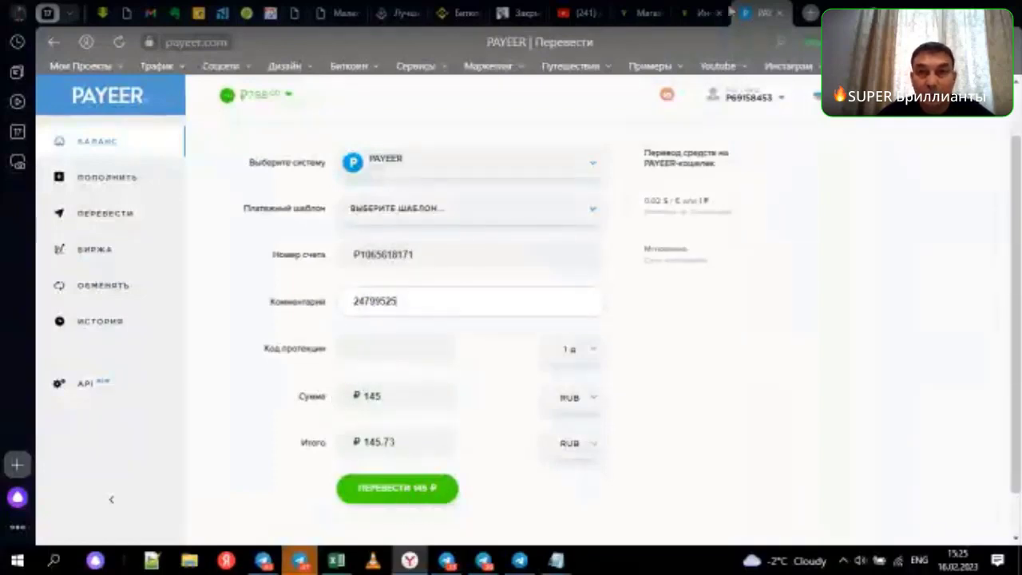
# Verify the details against the shop's order and send the 145 RUB transfer.
pyautogui.click(644, 16)
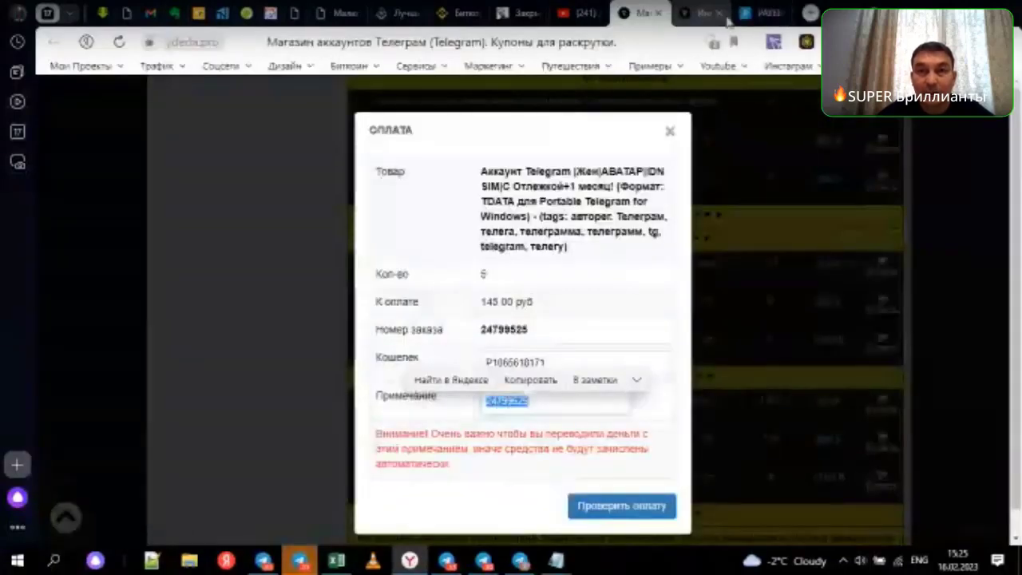
pyautogui.click(754, 13)
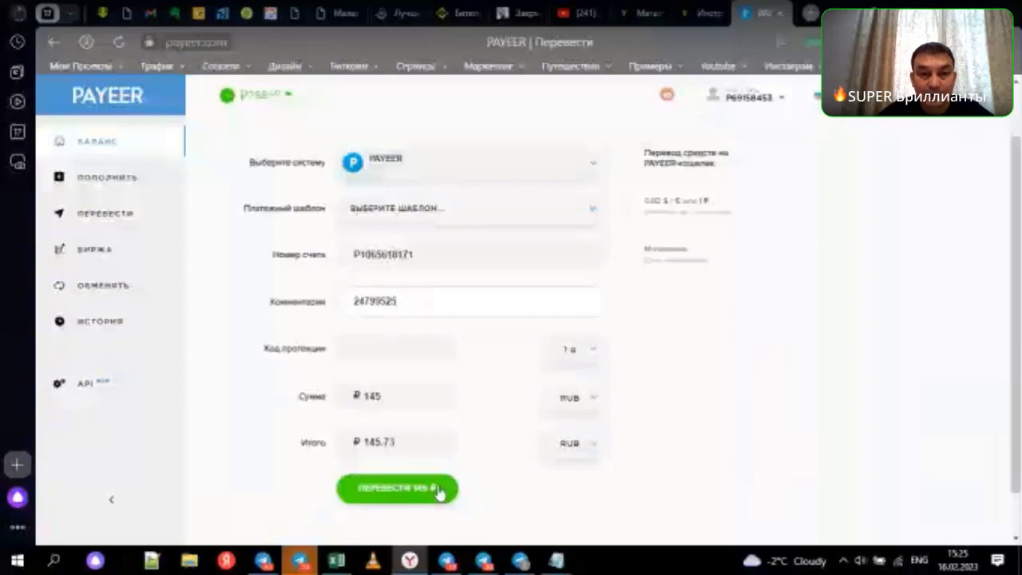
pyautogui.click(395, 490)
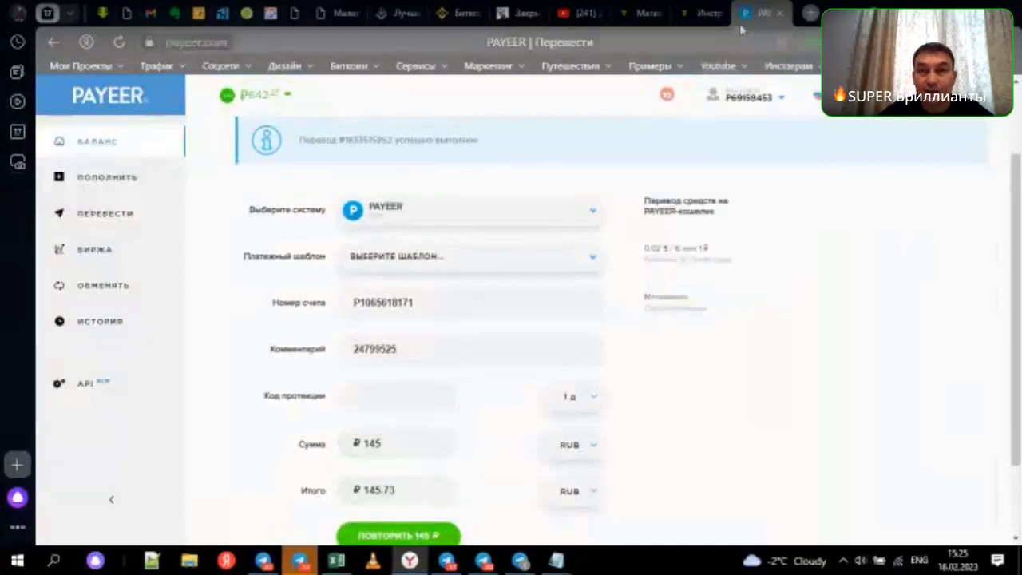
pyautogui.click(644, 21)
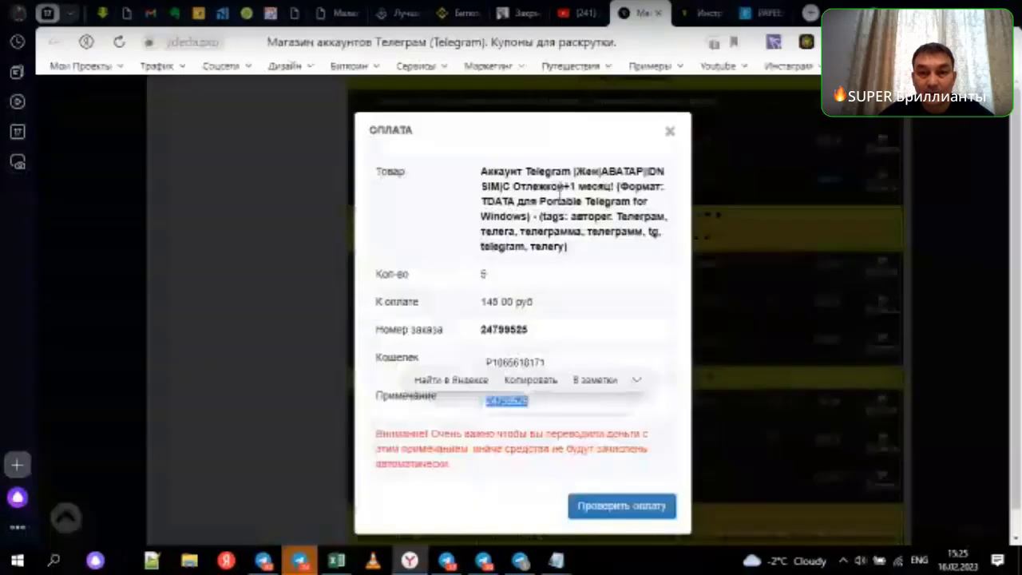
# Confirm the payment with Проверить оплату and open the ссылке link for the goods.
pyautogui.click(609, 511)
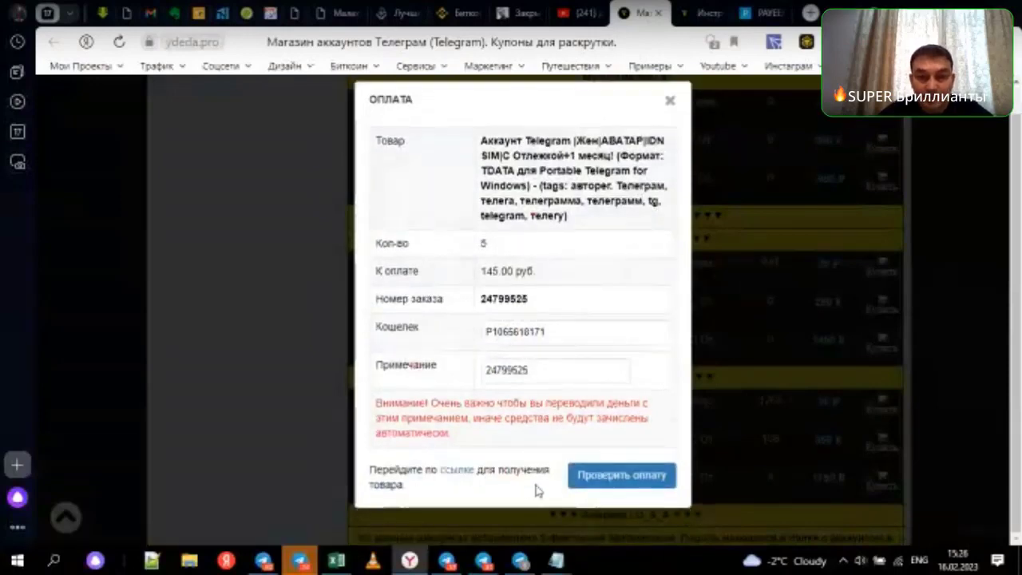
pyautogui.click(455, 479)
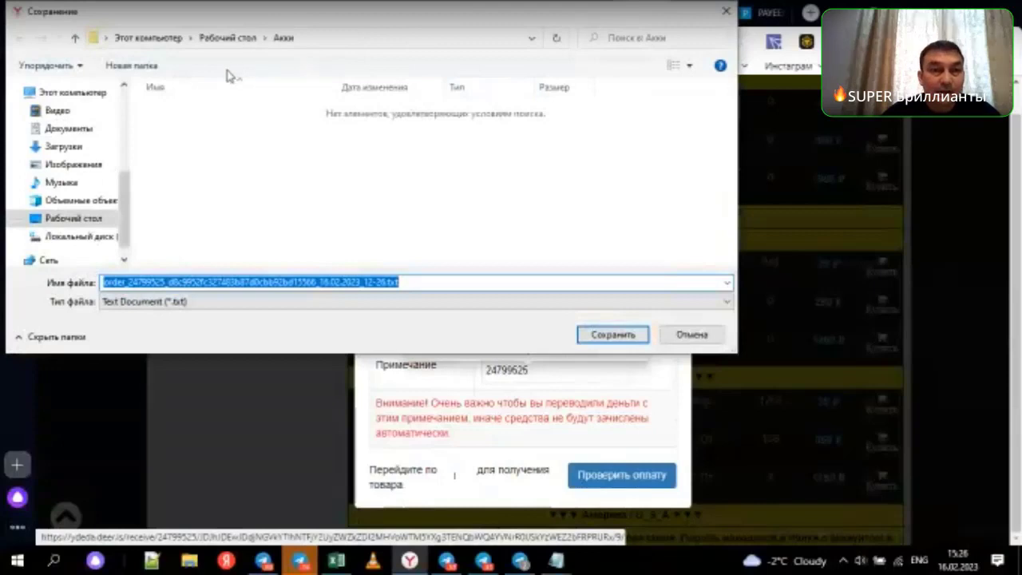
# Save the order txt to Загрузки, maximize it in Notepad and select the first tgakks.ru link.
pyautogui.click(64, 150)
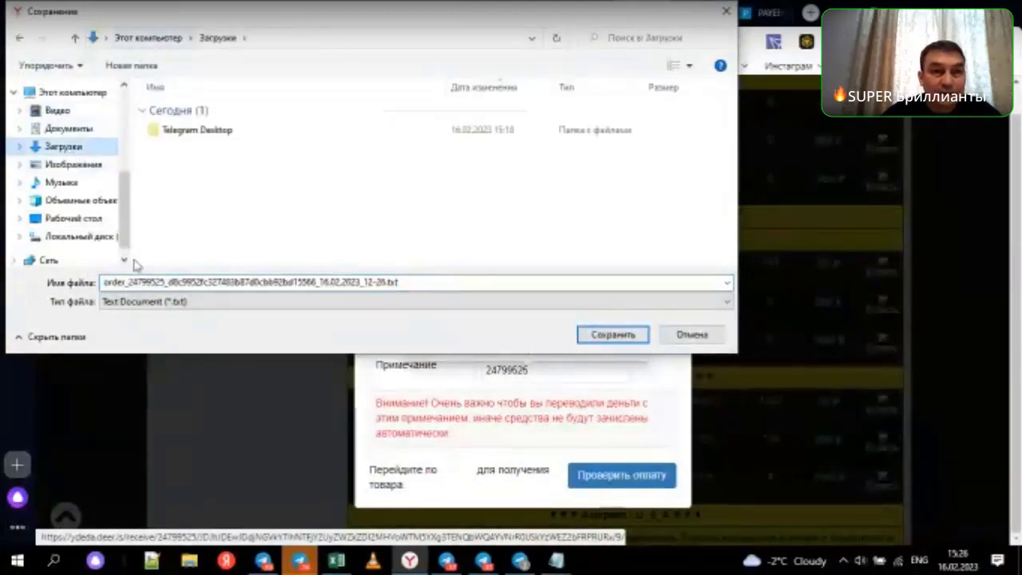
pyautogui.click(630, 339)
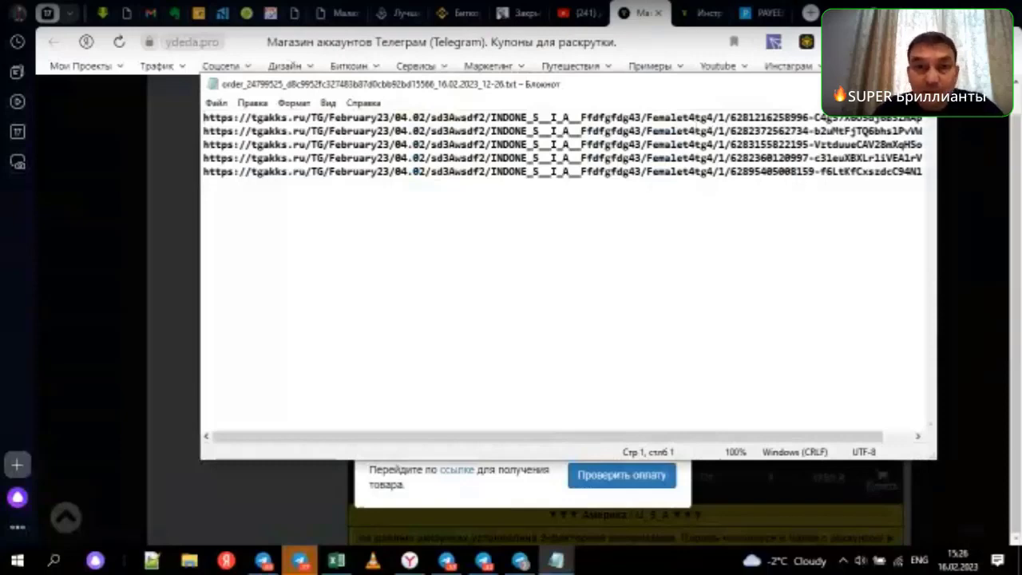
pyautogui.press('super+Up')
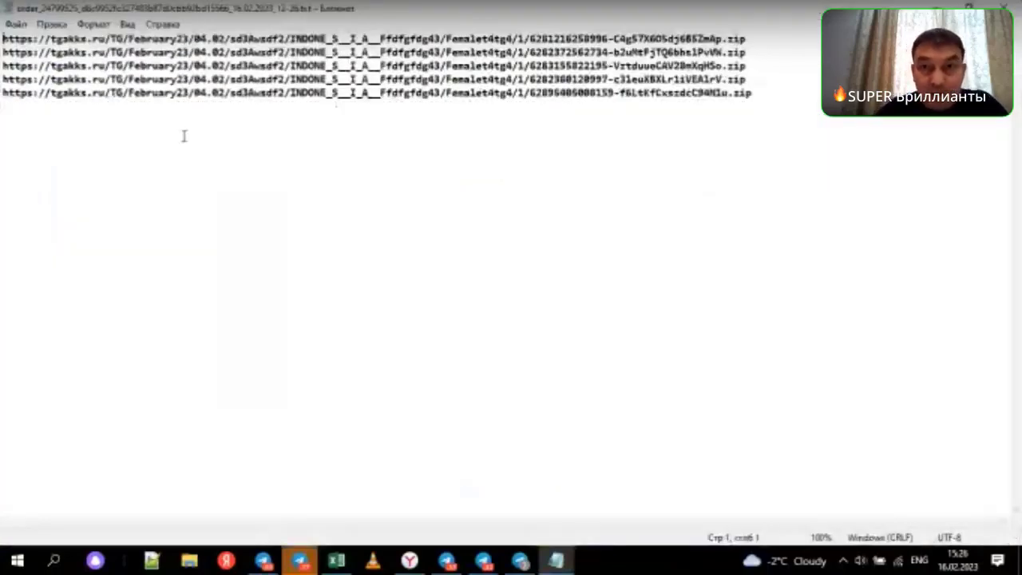
pyautogui.moveTo(754, 38); pyautogui.dragTo(3, 29)
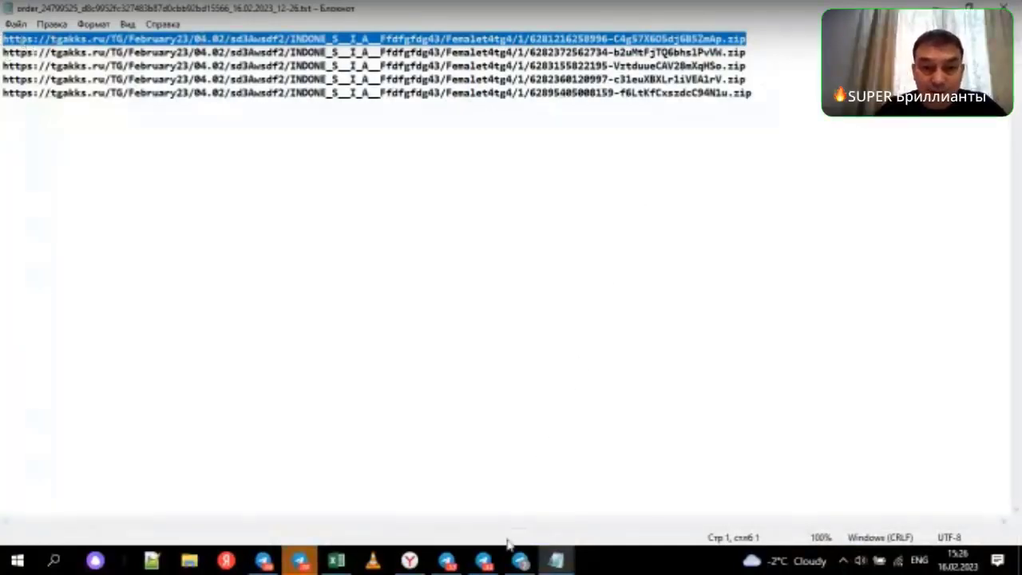
pyautogui.click(409, 560)
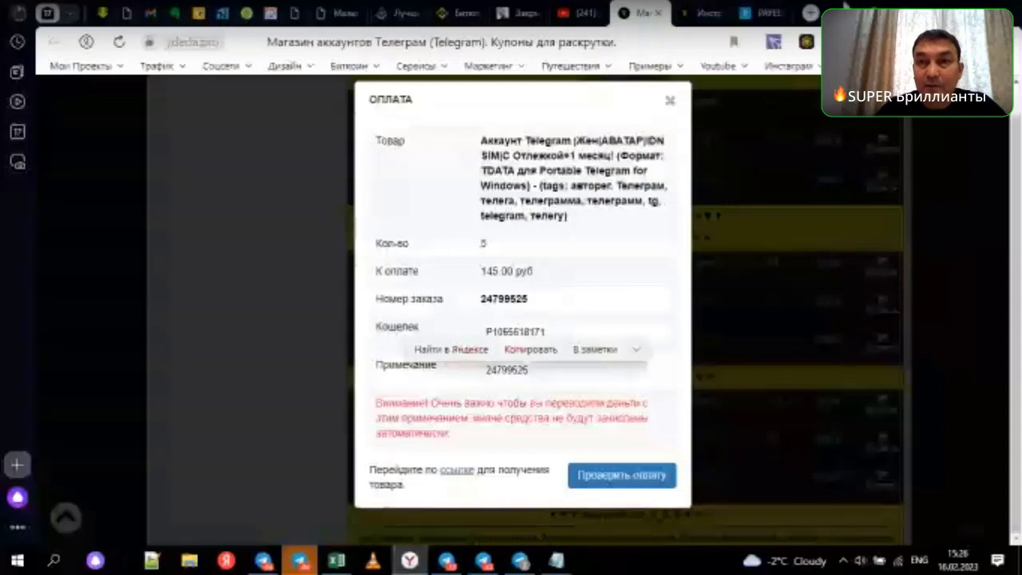
# Load the first download link in a new tab and save the zip into Рабочий стол > Акки.
pyautogui.click(810, 13)
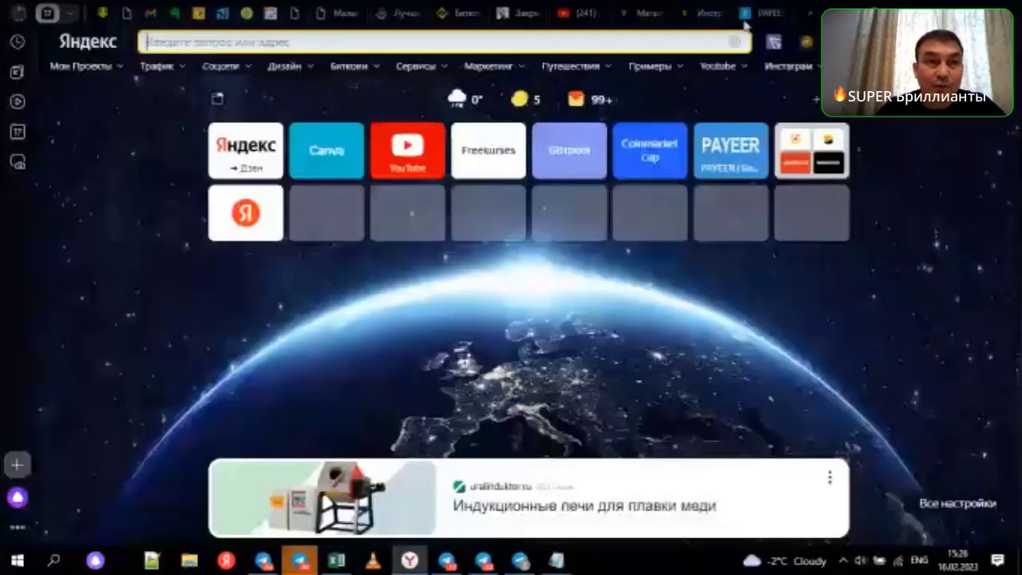
pyautogui.hotkey('ctrl', 'v')
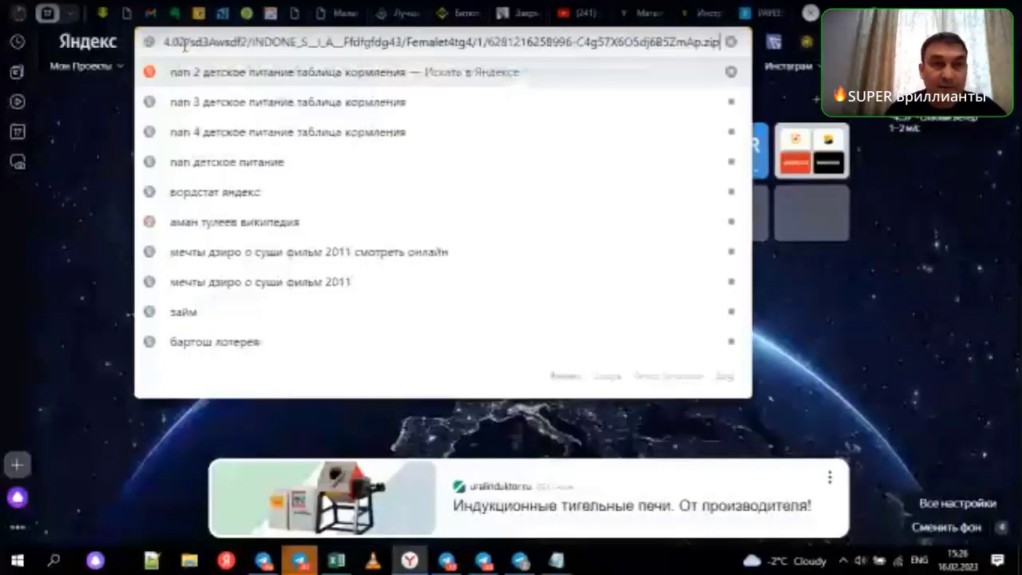
pyautogui.press('Return')
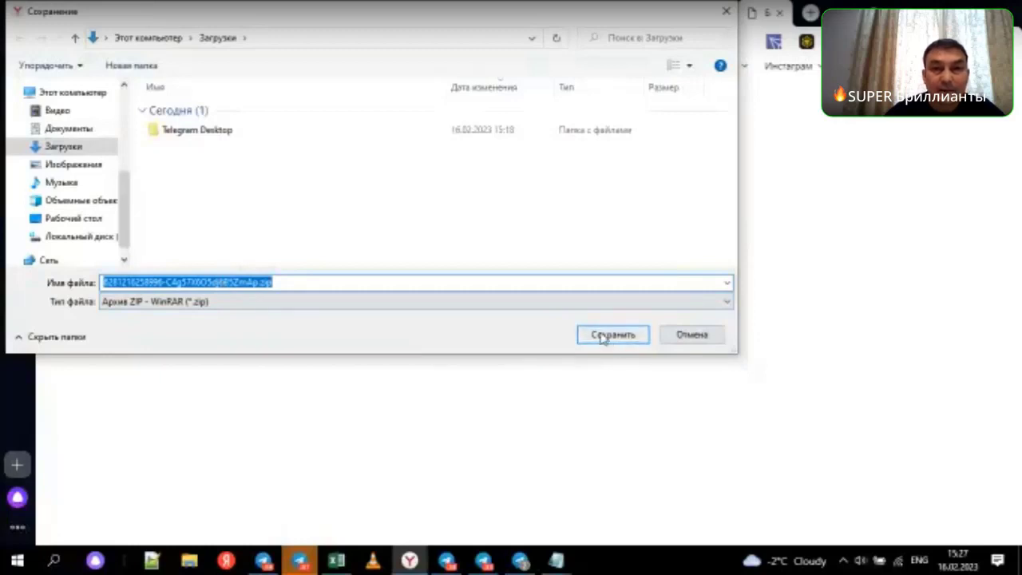
pyautogui.click(88, 219)
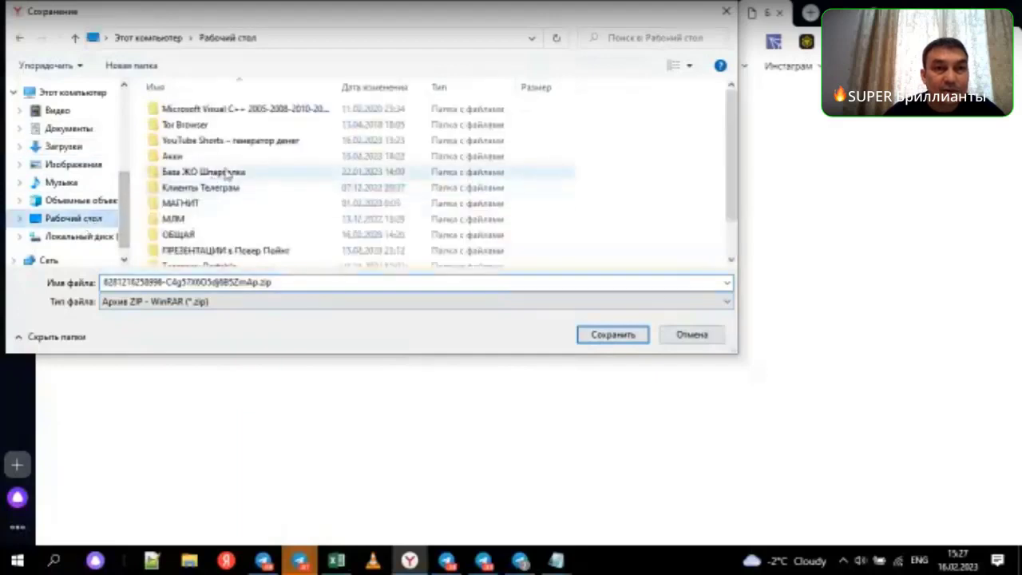
pyautogui.click(166, 158)
pyautogui.doubleClick(170, 158)
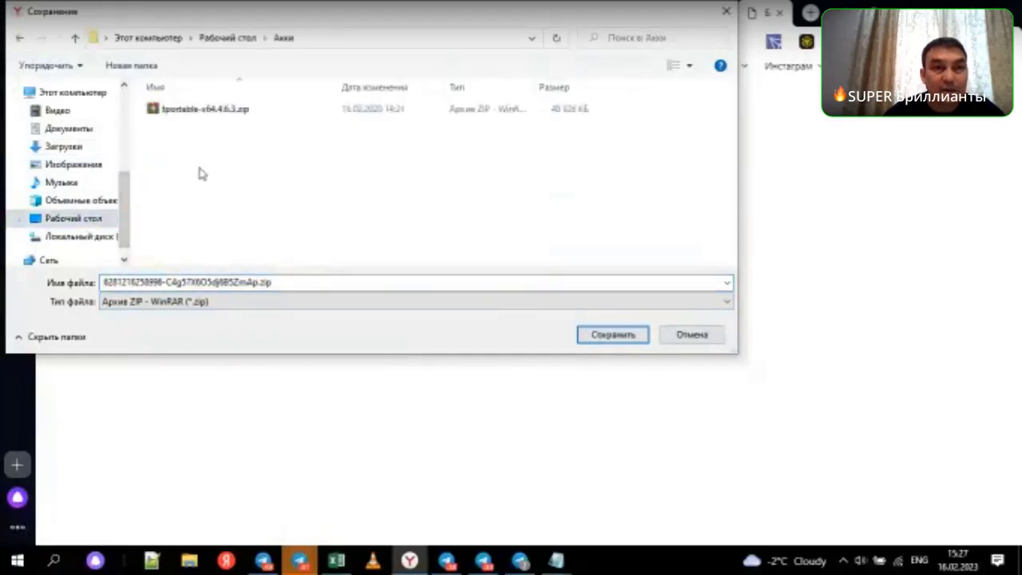
pyautogui.click(619, 339)
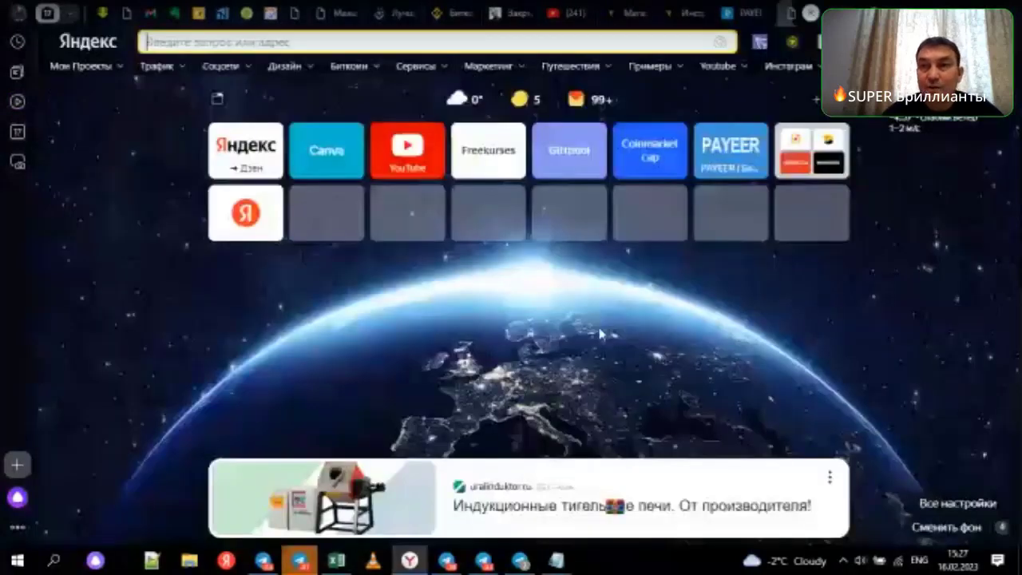
# Cycle through the open windows to the desktop and open the Акки folder.
pyautogui.hotkey('alt', 'Tab')
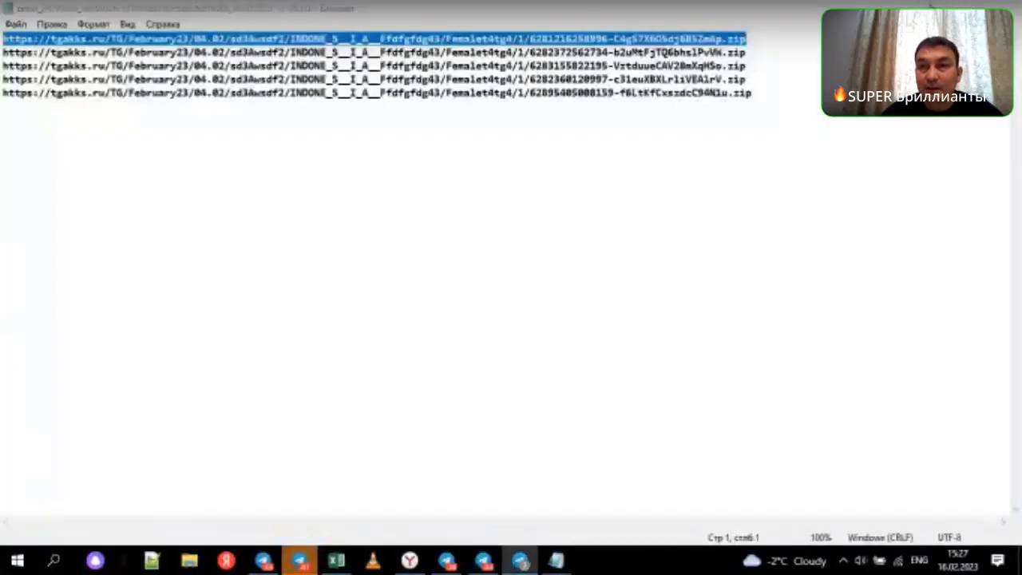
pyautogui.hotkey('alt', 'Tab')
pyautogui.hotkey('alt', 'Tab')
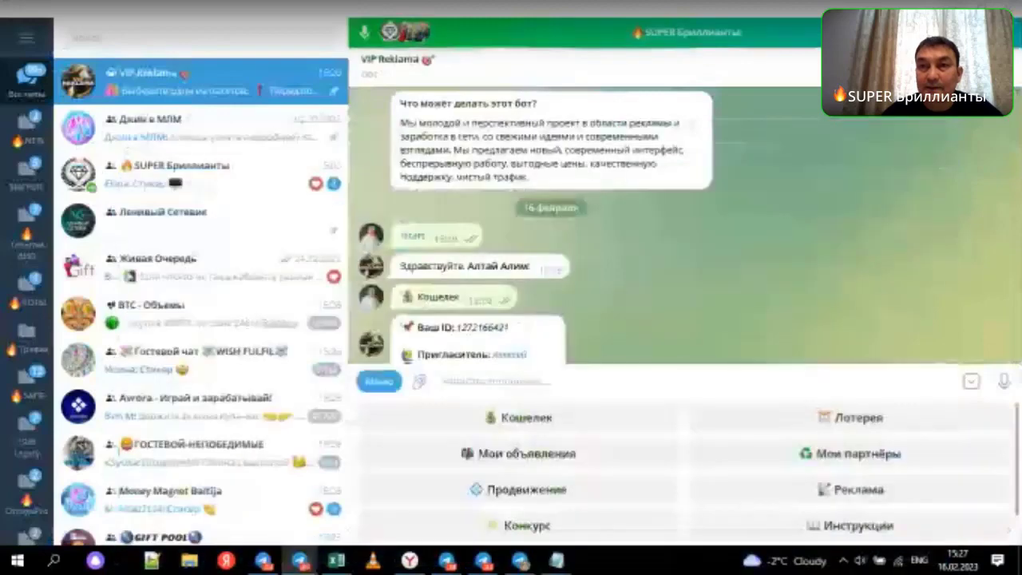
pyautogui.hotkey('alt', 'Tab')
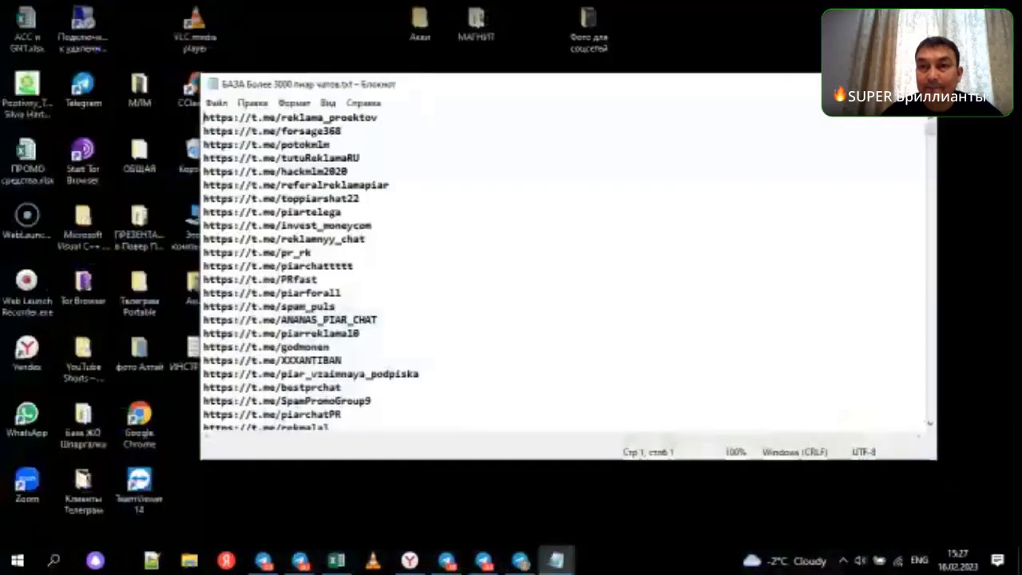
pyautogui.hotkey('alt', 'Tab')
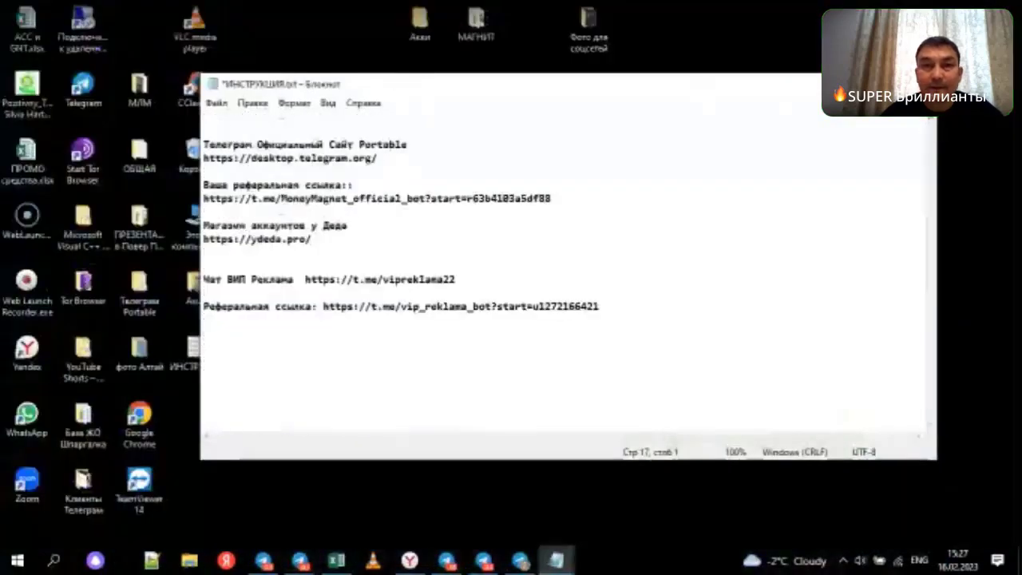
pyautogui.click(845, 84)
pyautogui.doubleClick(420, 24)
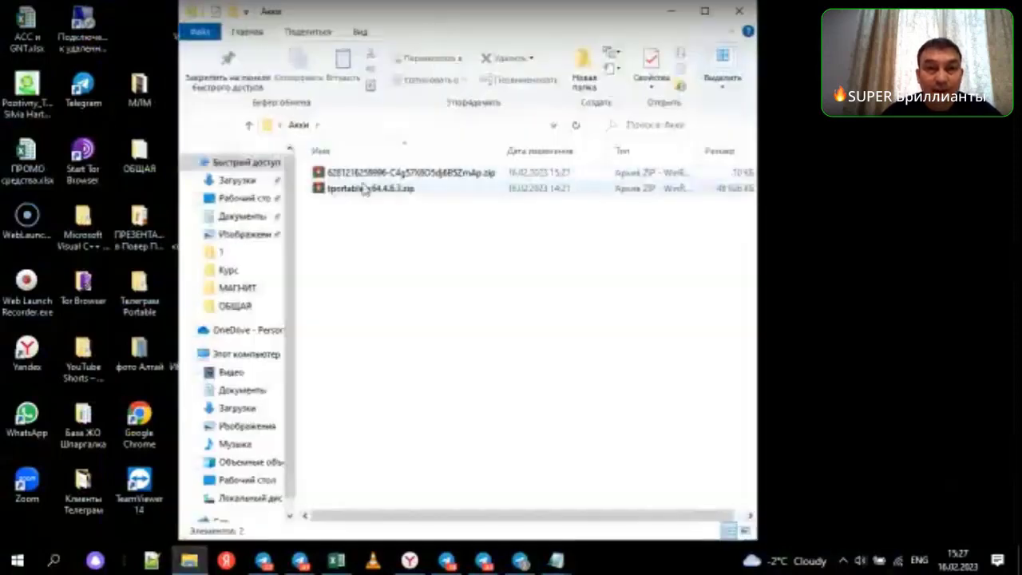
# Extract the account zip to its own folder with WinRAR and open the inner Инструкция.txt.
pyautogui.click(433, 177)
pyautogui.rightClick(435, 180)
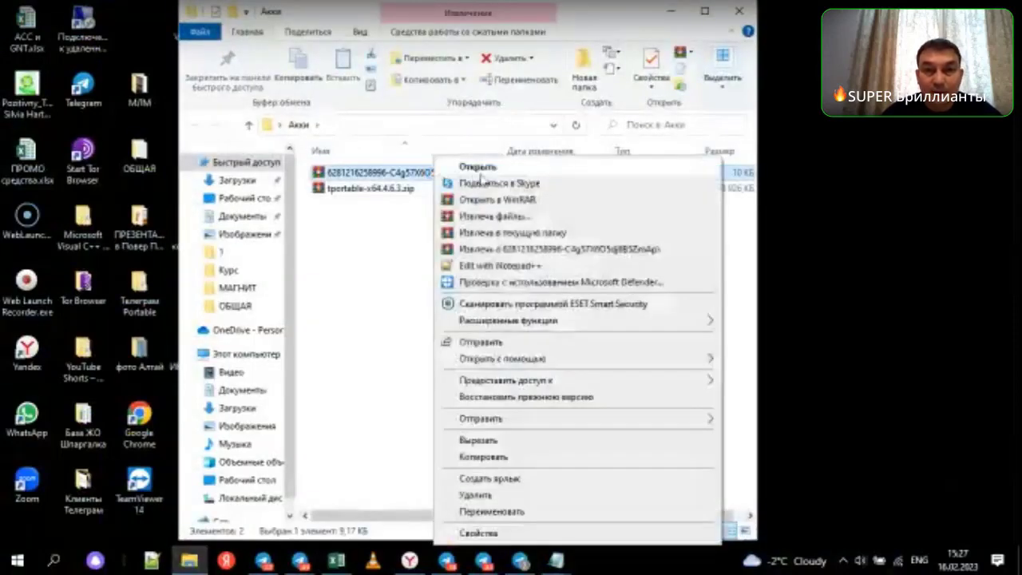
pyautogui.click(580, 254)
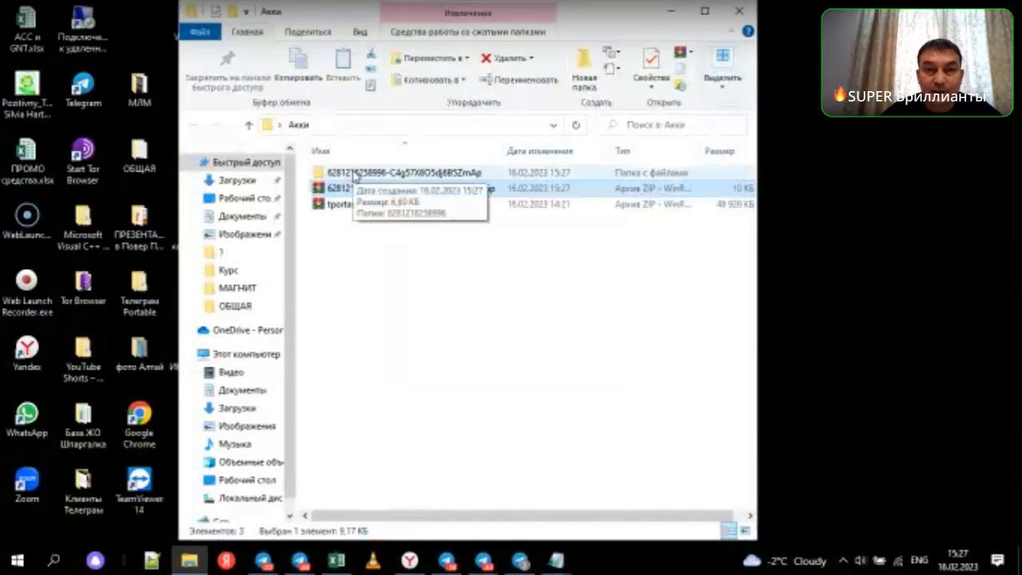
pyautogui.doubleClick(353, 173)
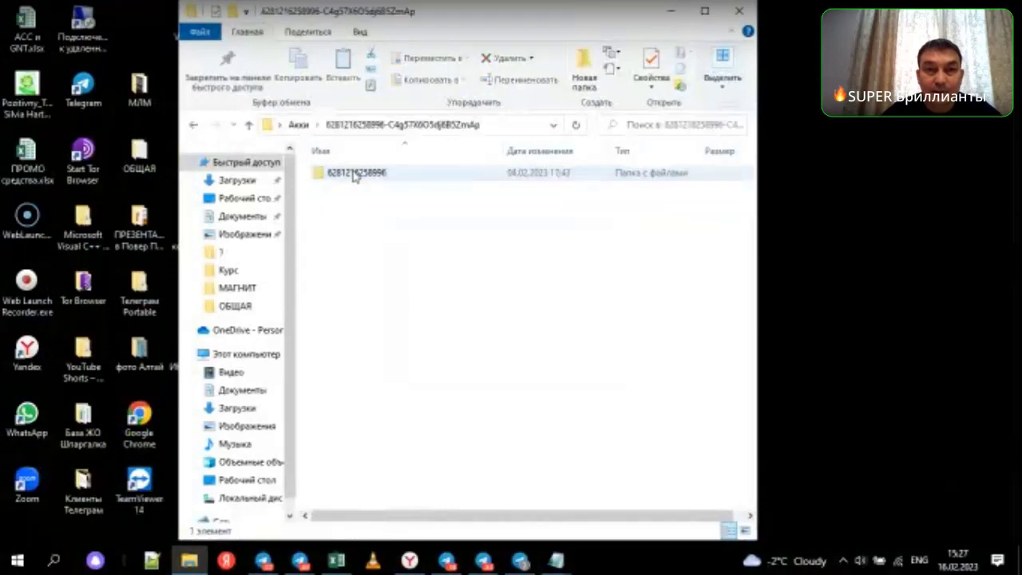
pyautogui.doubleClick(352, 174)
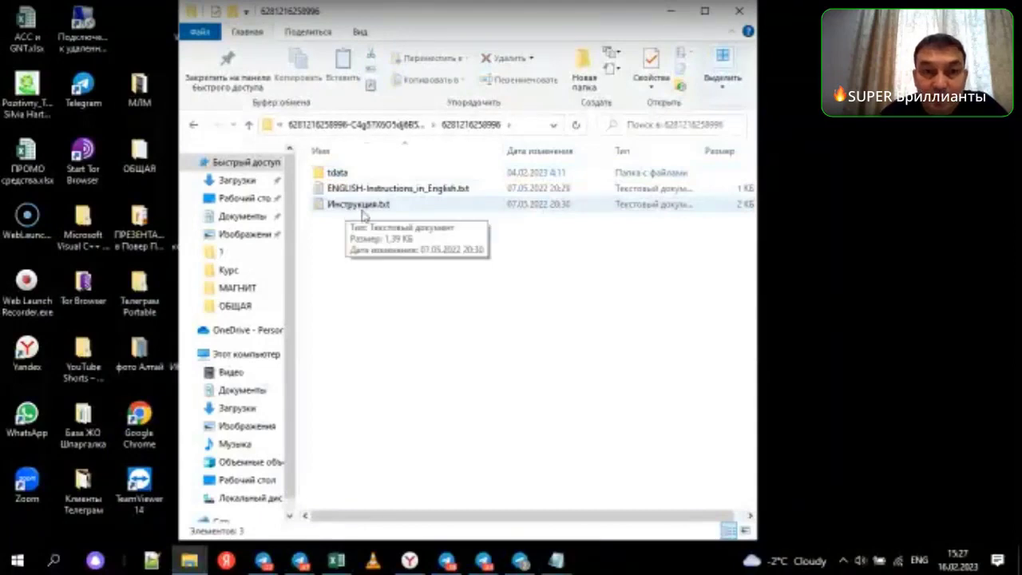
pyautogui.doubleClick(361, 208)
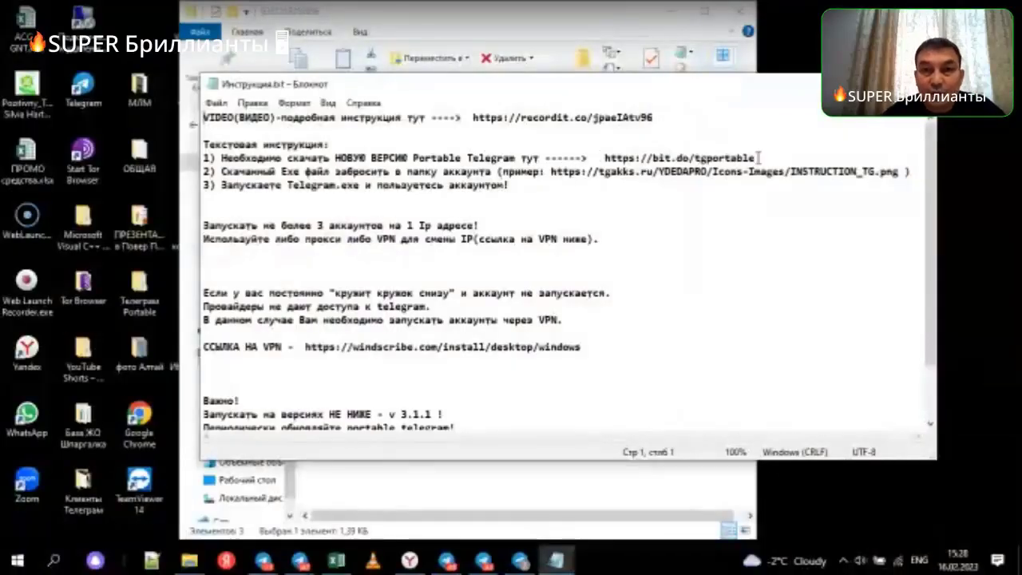
# Try loading the bit.do portable Telegram link in Yandex Browser.
pyautogui.moveTo(757, 157); pyautogui.dragTo(606, 156)
pyautogui.hotkey('ctrl', 'c')
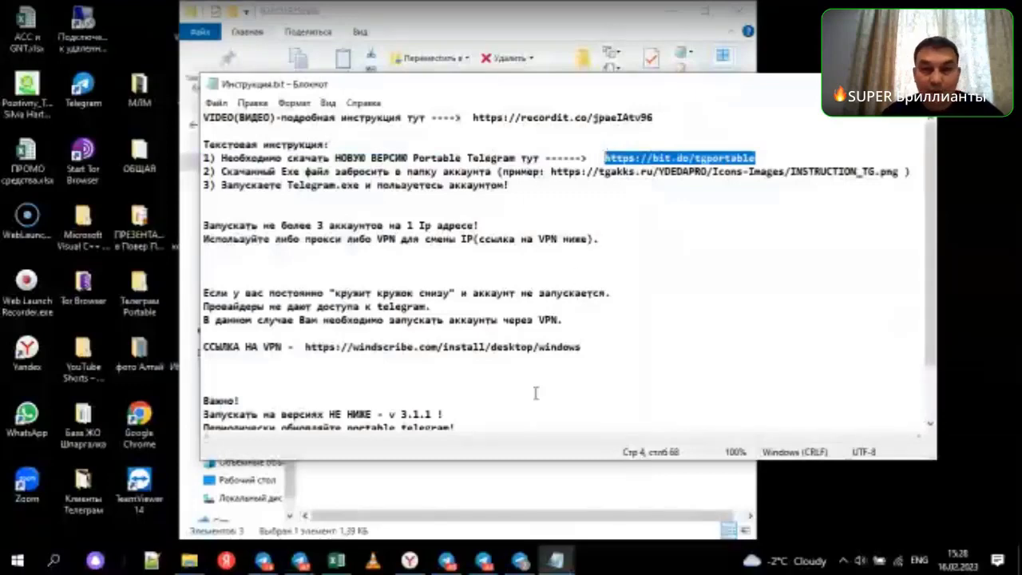
pyautogui.click(417, 553)
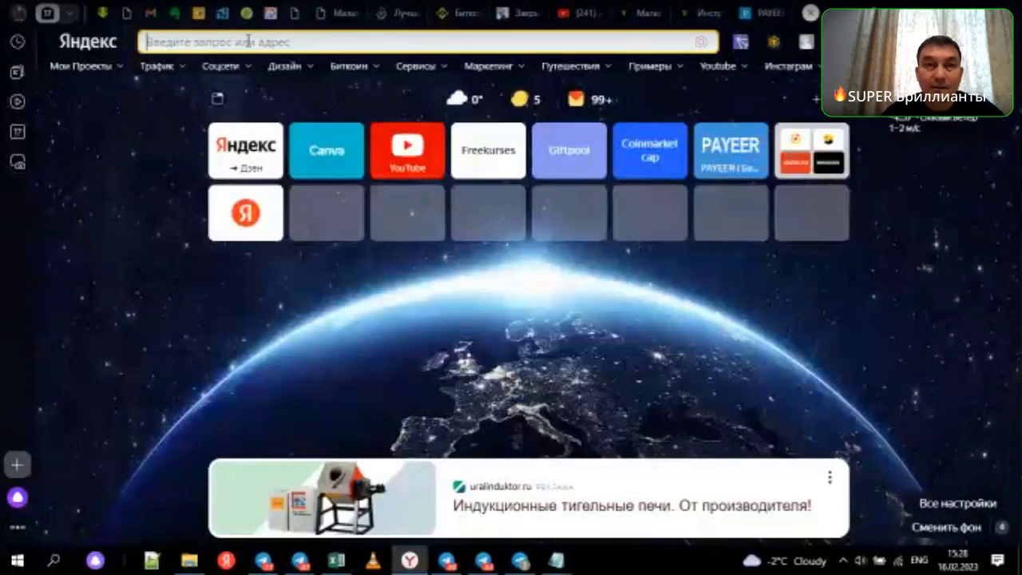
pyautogui.click(249, 40)
pyautogui.hotkey('ctrl', 'v')
pyautogui.press('Return')
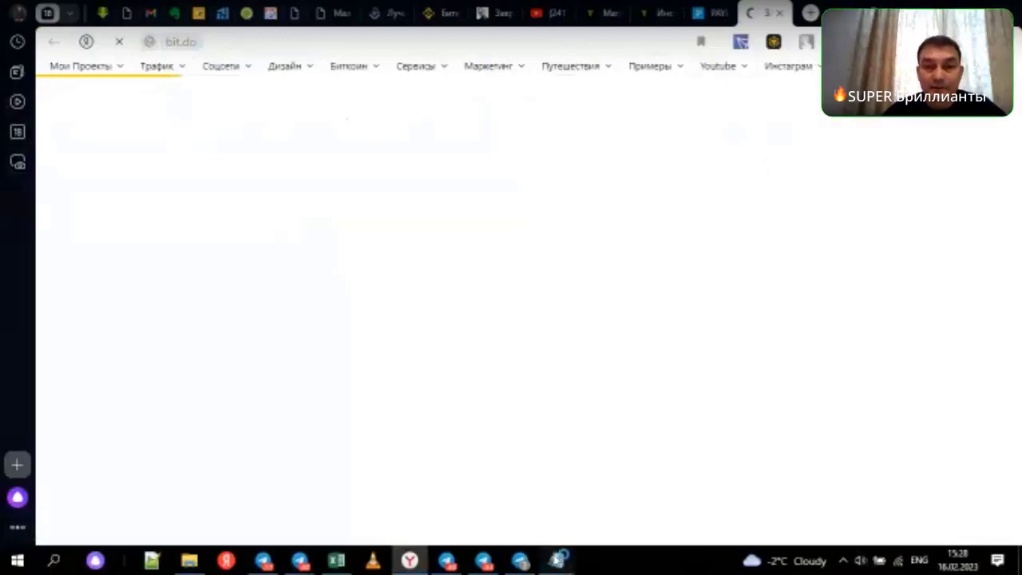
# Take the desktop.telegram.org link from ИНСТРУКЦИЯ.txt instead, back to the browser.
pyautogui.moveTo(557, 561)
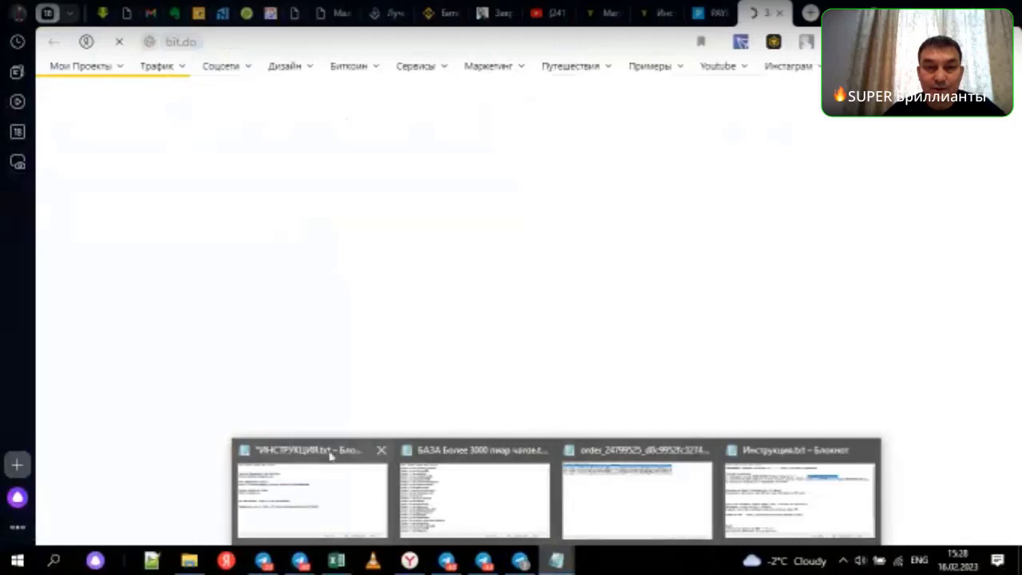
pyautogui.click(284, 493)
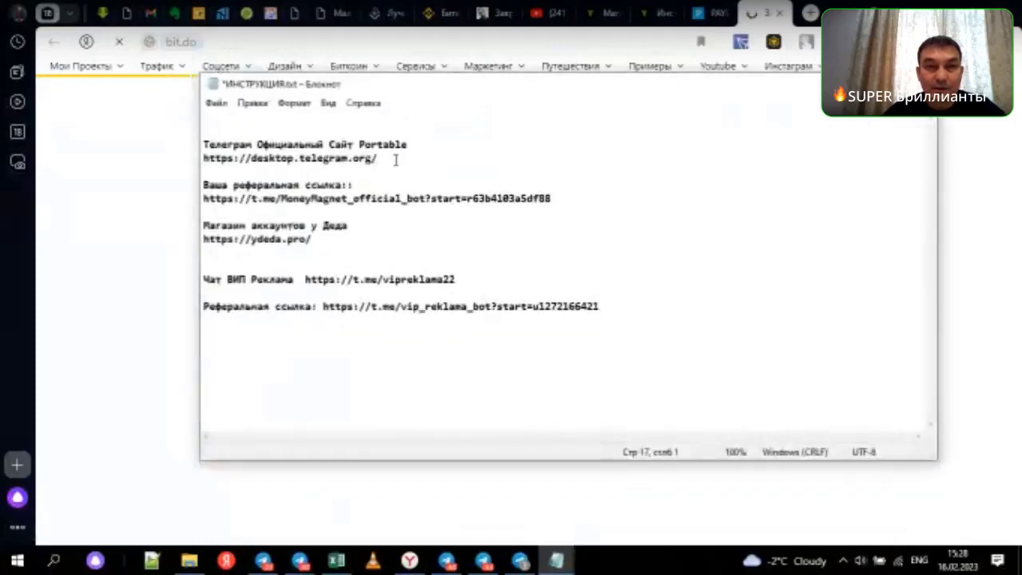
pyautogui.moveTo(395, 160); pyautogui.dragTo(238, 159)
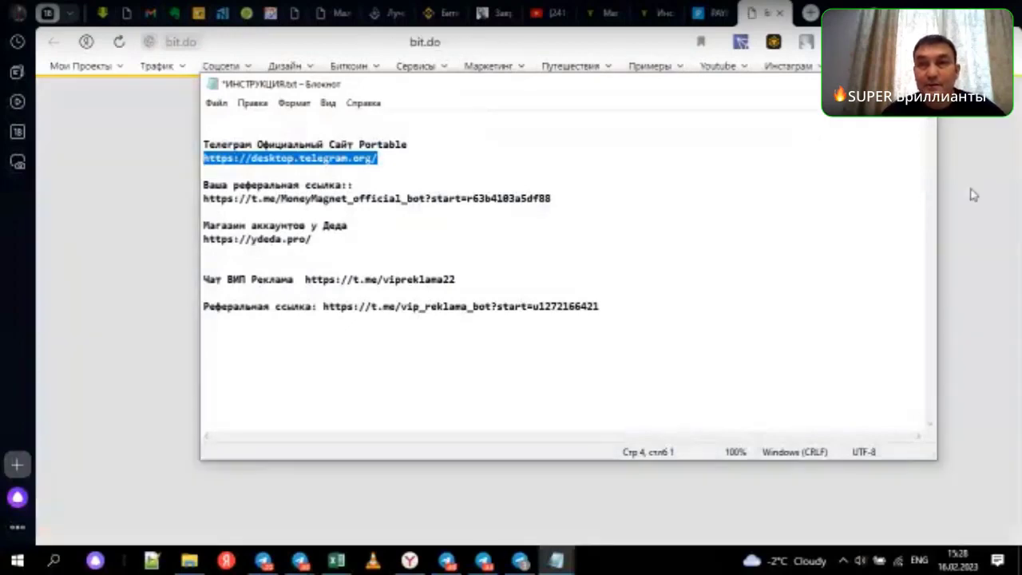
pyautogui.click(969, 194)
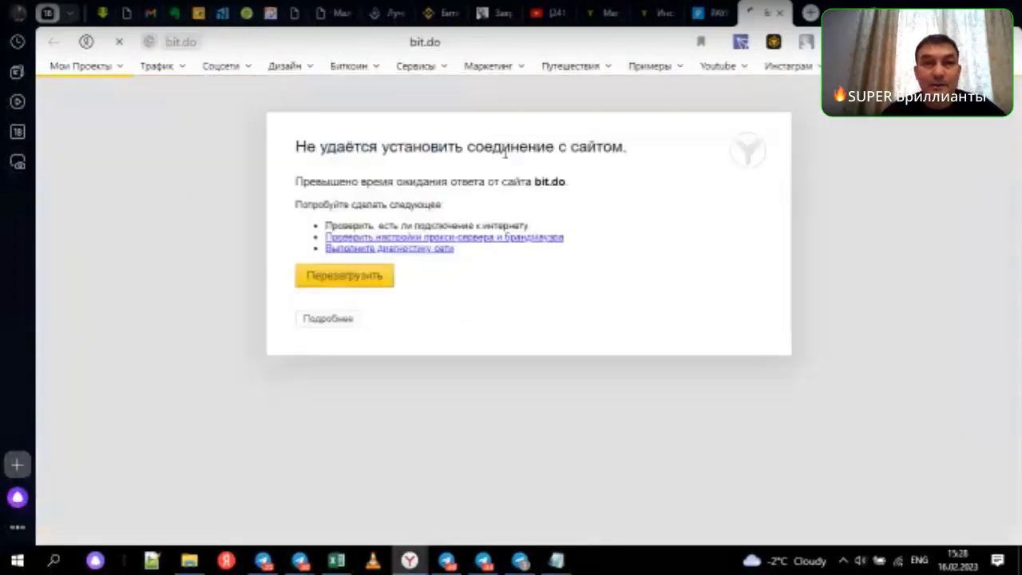
# Close the stalled bit.do tab and open desktop.telegram.org in its place.
pyautogui.click(782, 16)
pyautogui.click(367, 39)
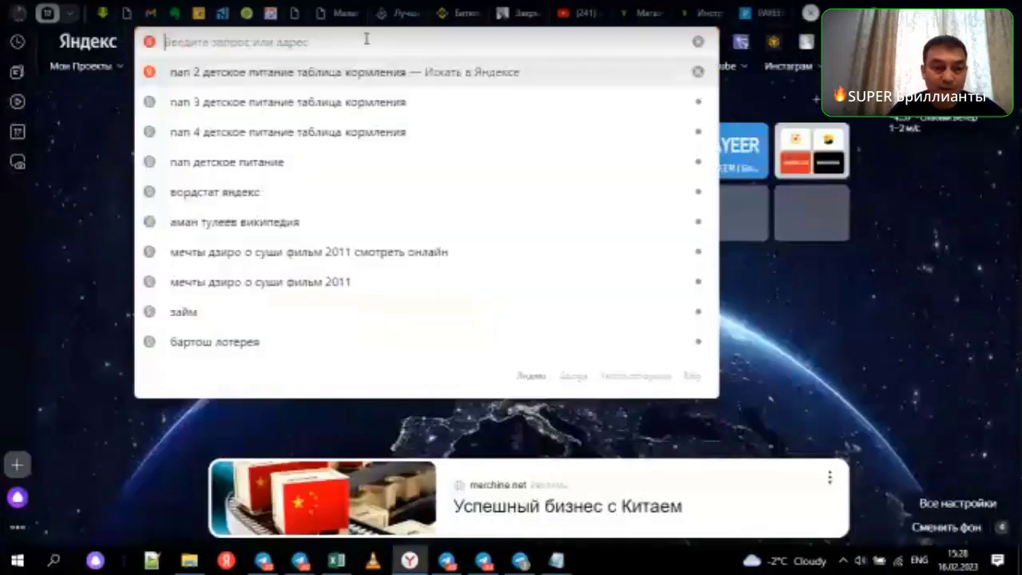
pyautogui.write('https://desktop.telegram.org/')
pyautogui.press('Return')
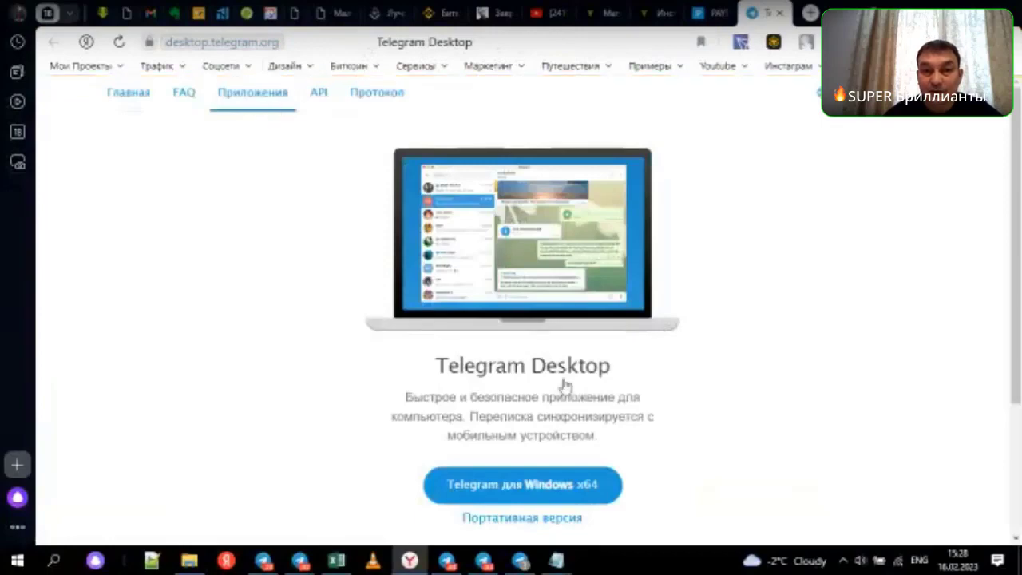
pyautogui.scroll(-2, 575, 379)
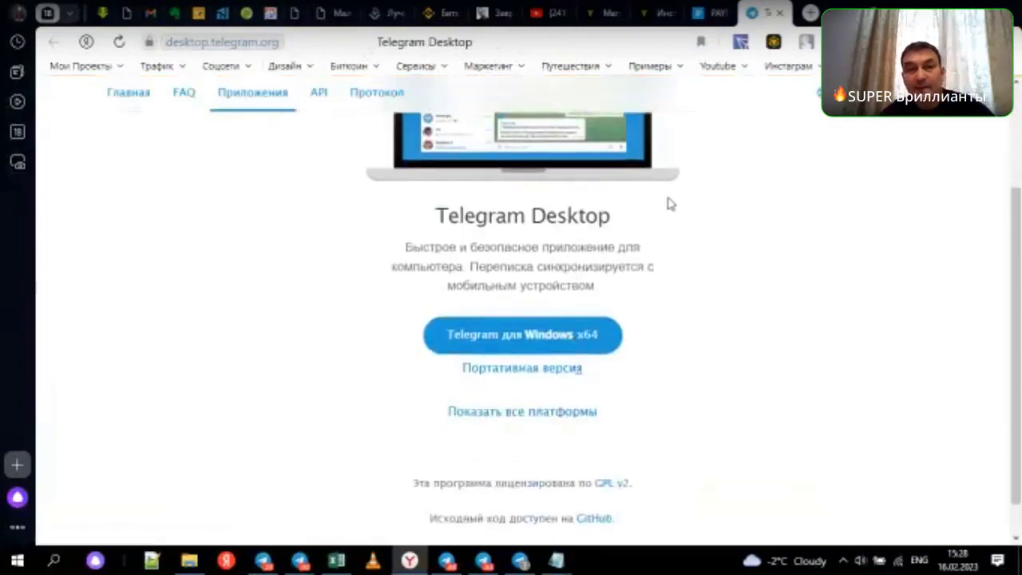
# Mark Портативная версия with a Lightshot arrow and box, then re-download the portable version.
pyautogui.press('Print')
pyautogui.moveTo(73, 51); pyautogui.dragTo(964, 540)
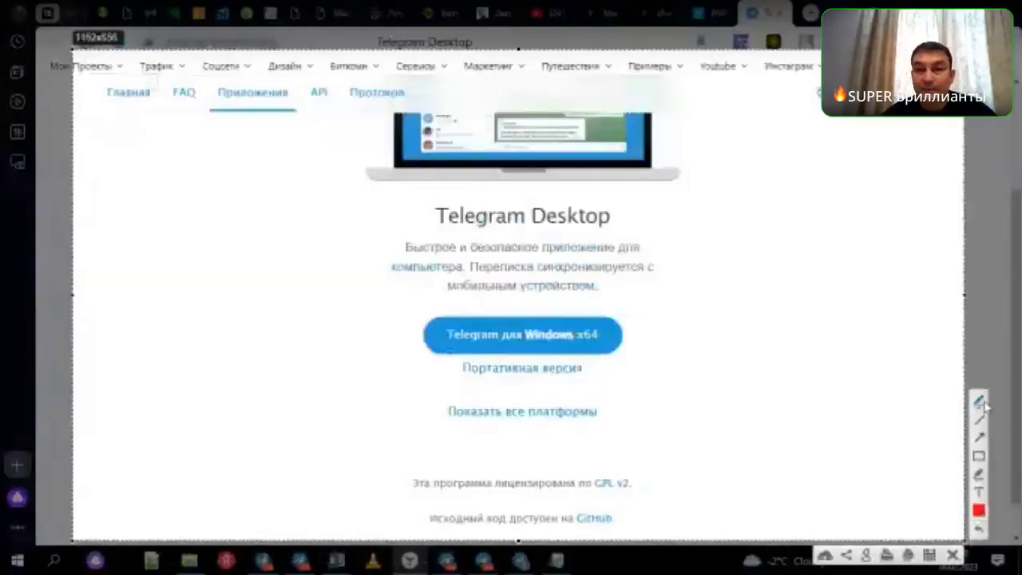
pyautogui.click(979, 437)
pyautogui.moveTo(835, 295); pyautogui.dragTo(594, 369)
pyautogui.click(978, 455)
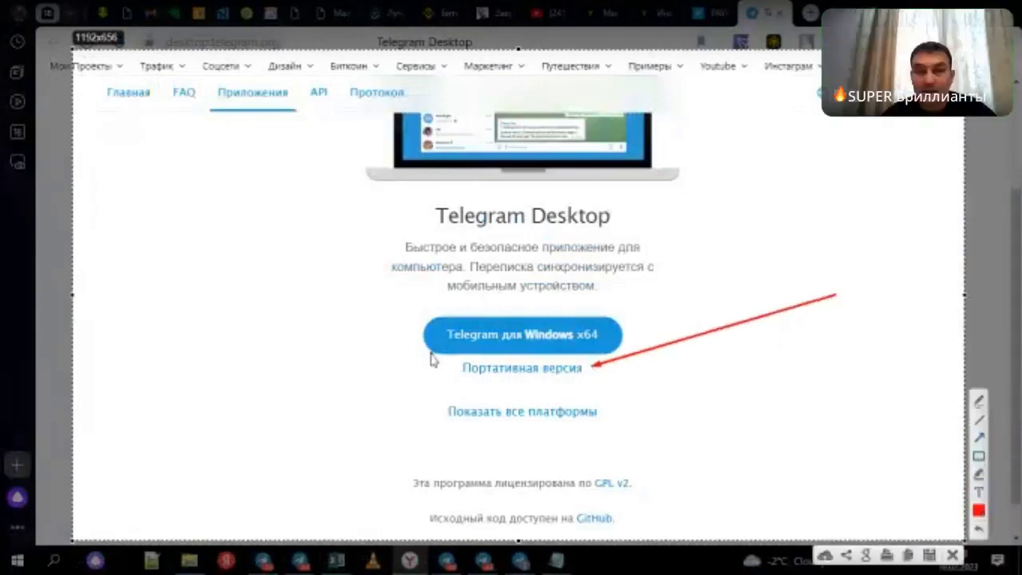
pyautogui.moveTo(428, 353); pyautogui.dragTo(636, 392)
pyautogui.press('Escape')
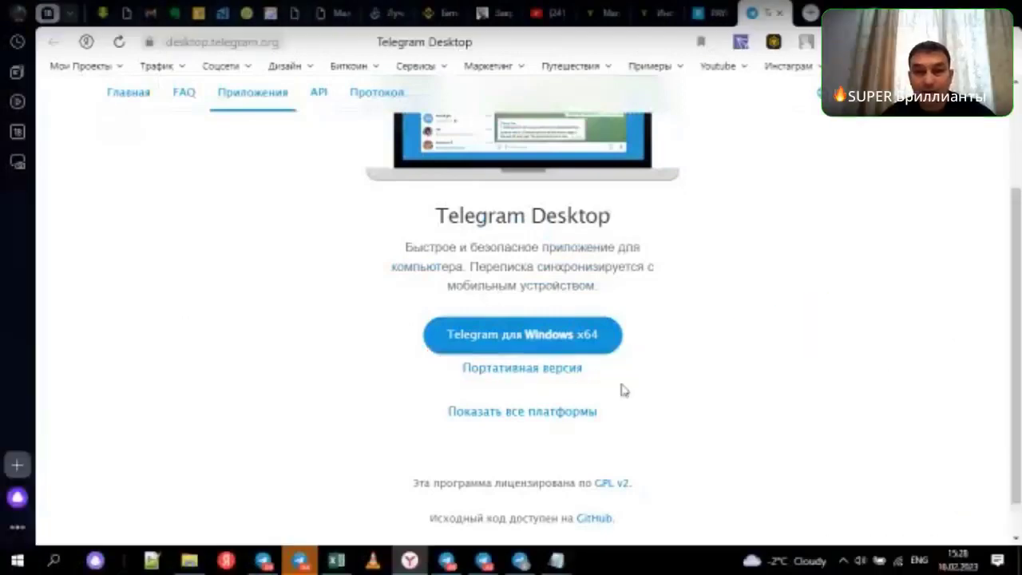
pyautogui.click(522, 372)
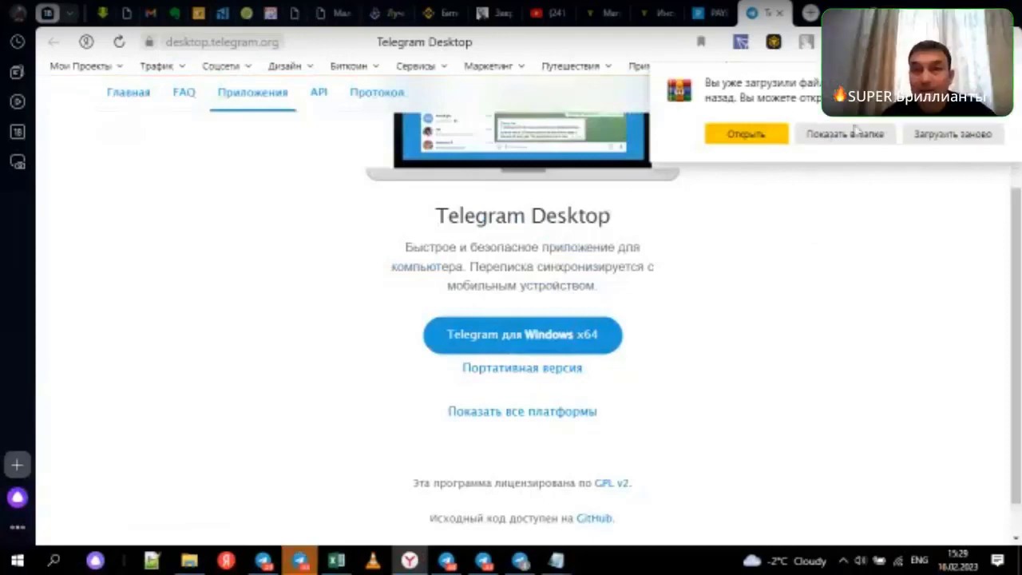
pyautogui.click(946, 134)
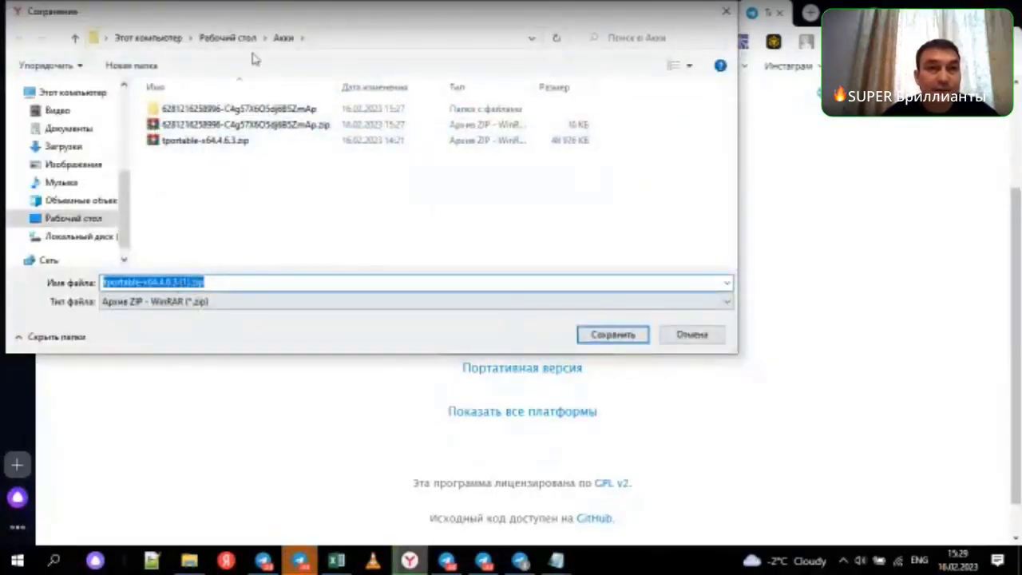
# Save the portable Telegram zip to Загрузки and close the instructions file.
pyautogui.click(60, 146)
pyautogui.click(612, 335)
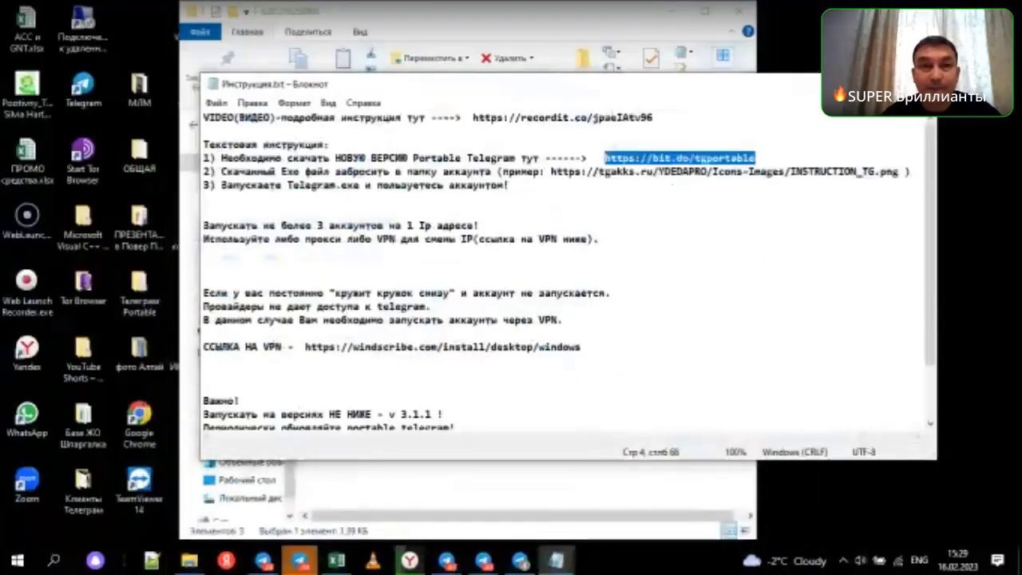
pyautogui.hotkey('alt', 'F4')
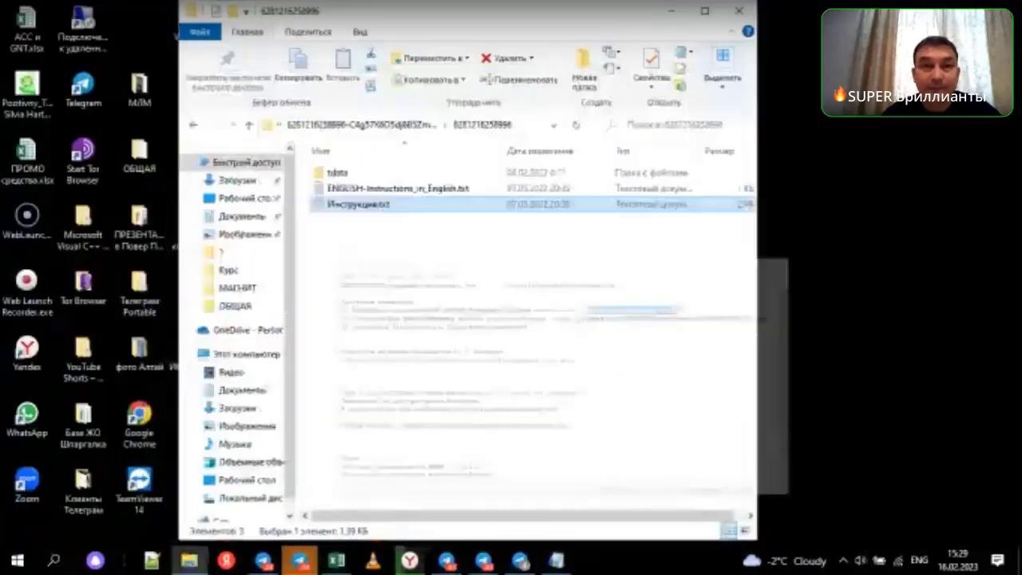
# Move the Акки folder to the desktop's top right and open it.
pyautogui.click(671, 11)
pyautogui.moveTo(419, 20); pyautogui.dragTo(763, 38)
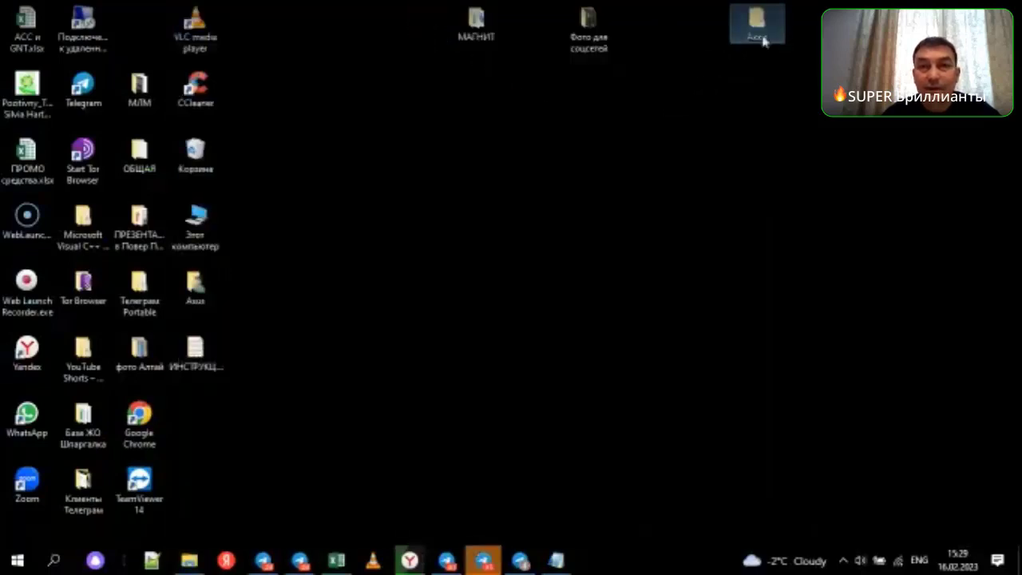
pyautogui.press('Return')
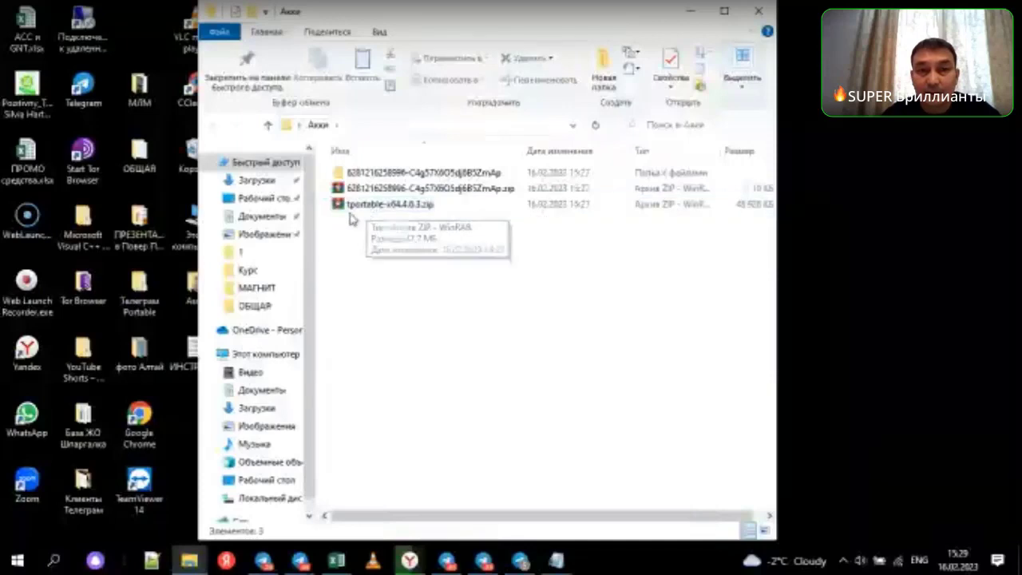
# Extract the tportable zip into its own folder and delete both zip archives.
pyautogui.rightClick(404, 206)
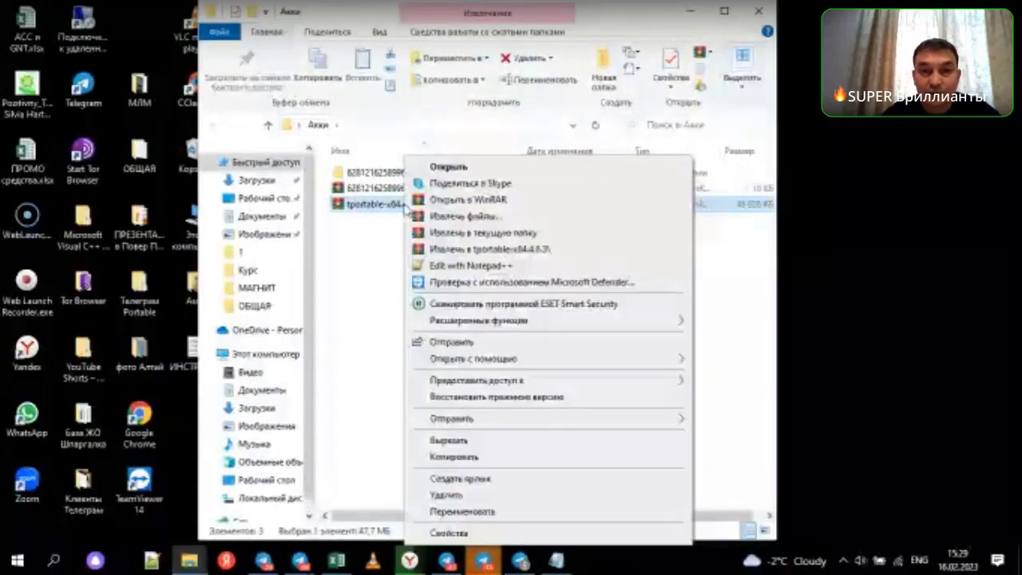
pyautogui.click(529, 250)
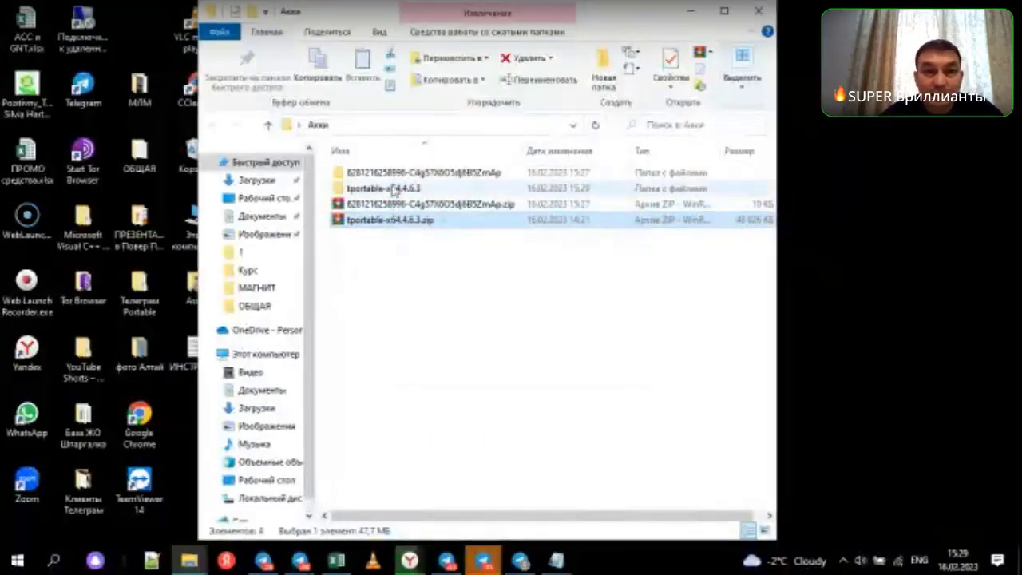
pyautogui.moveTo(405, 250); pyautogui.dragTo(361, 207)
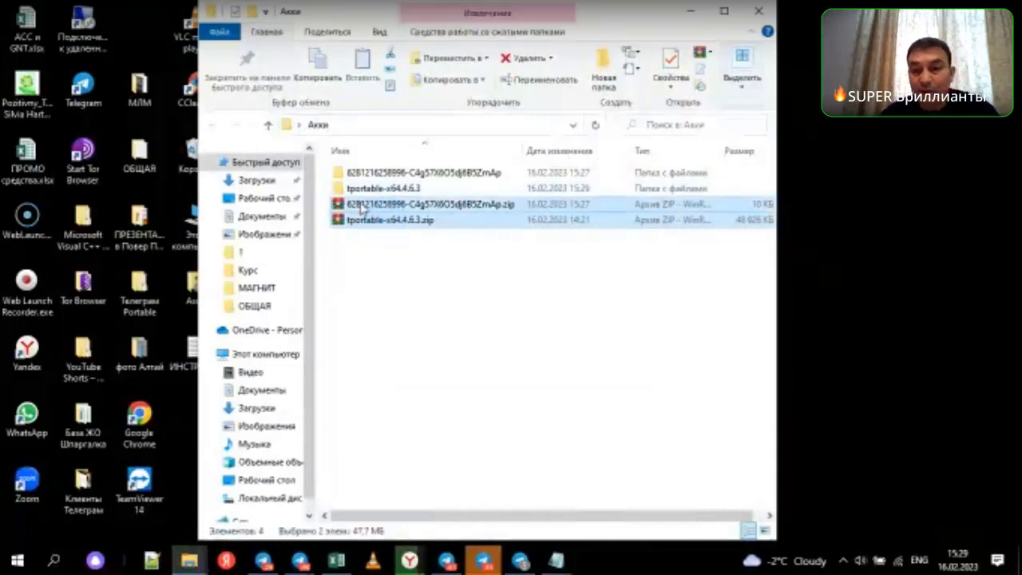
pyautogui.press('Delete')
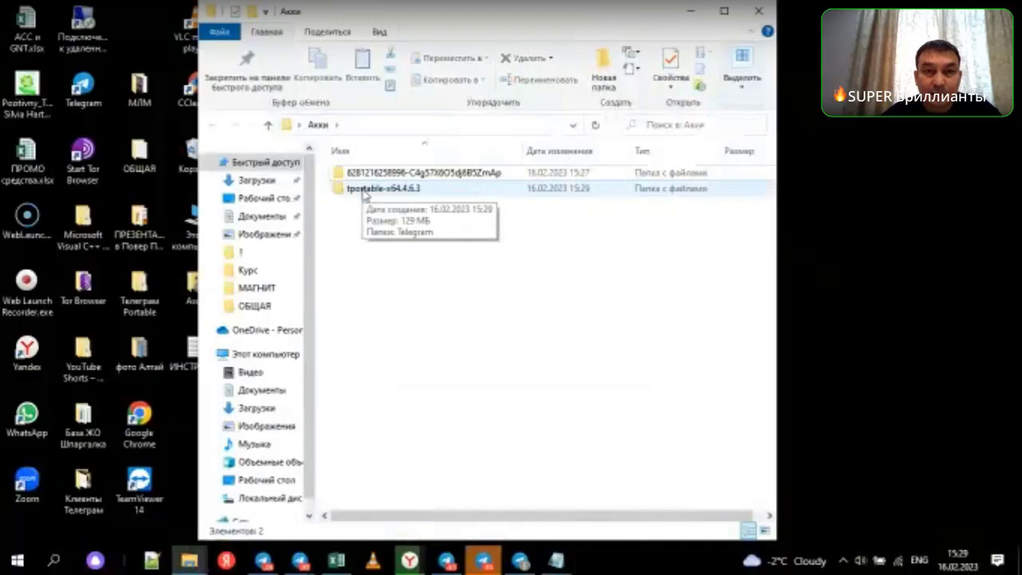
# Run Telegram.exe from tportable-x64.4.6.3\Telegram and copy it to the clipboard.
pyautogui.doubleClick(364, 191)
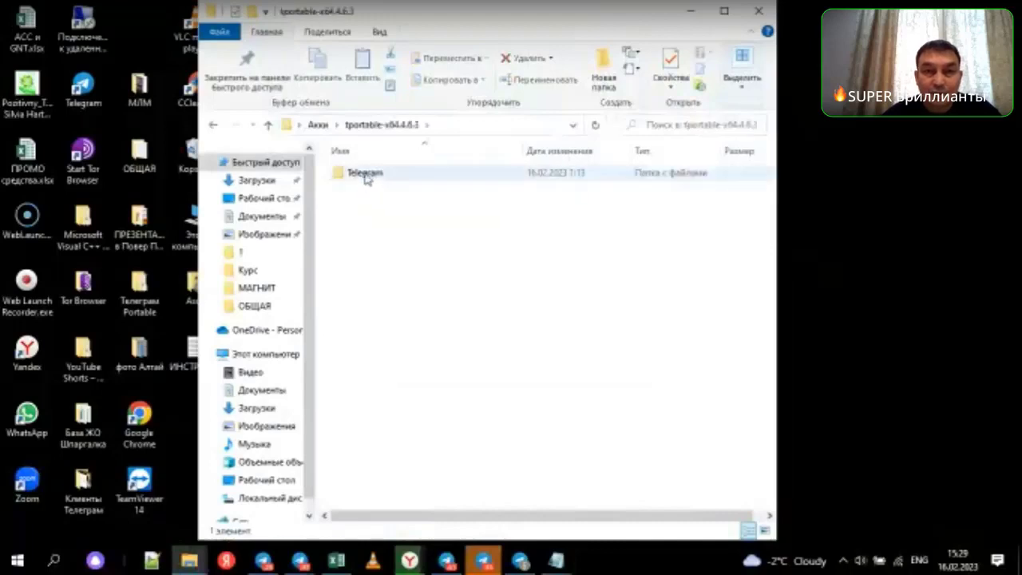
pyautogui.doubleClick(356, 176)
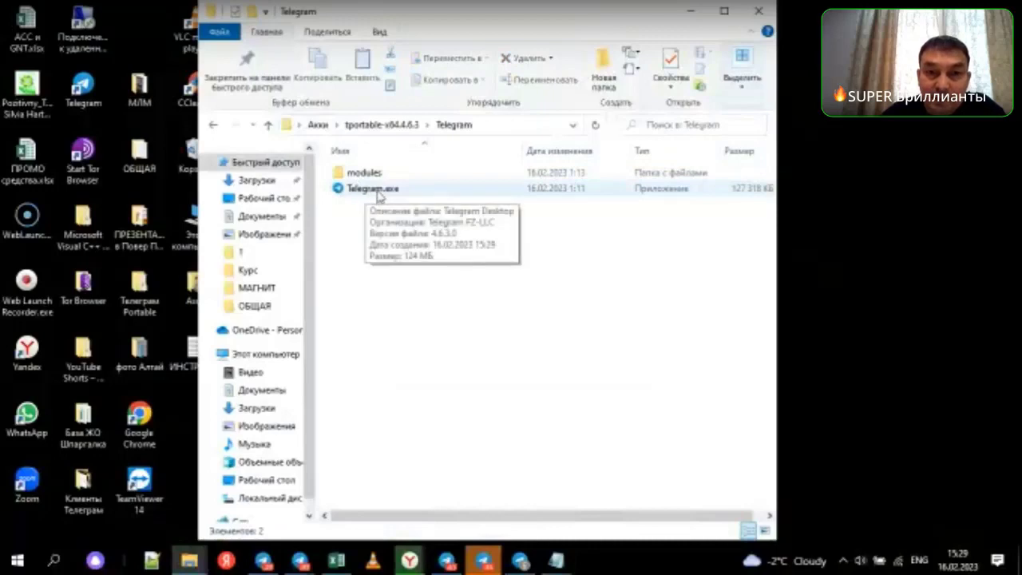
pyautogui.click(372, 196)
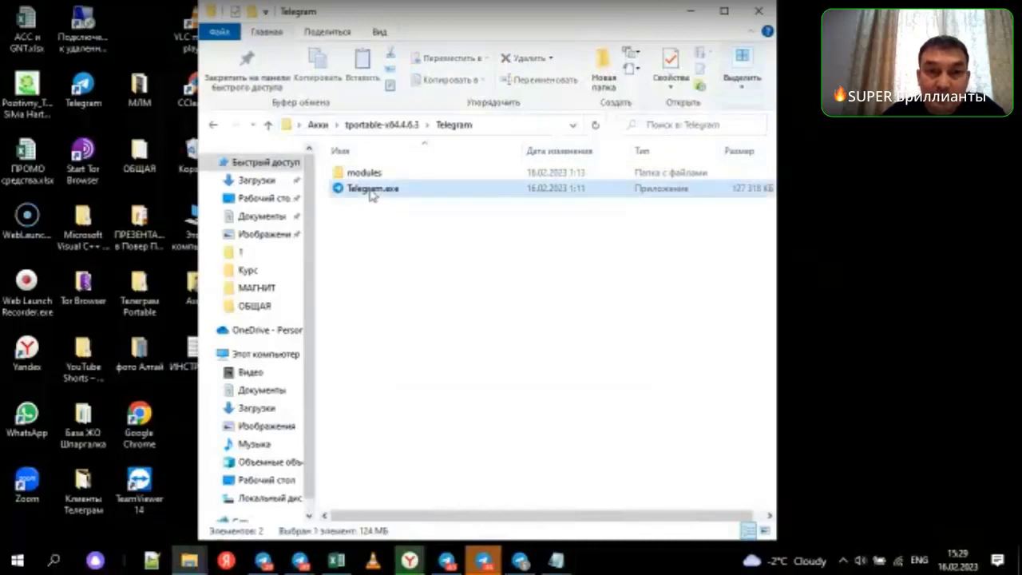
pyautogui.doubleClick(383, 189)
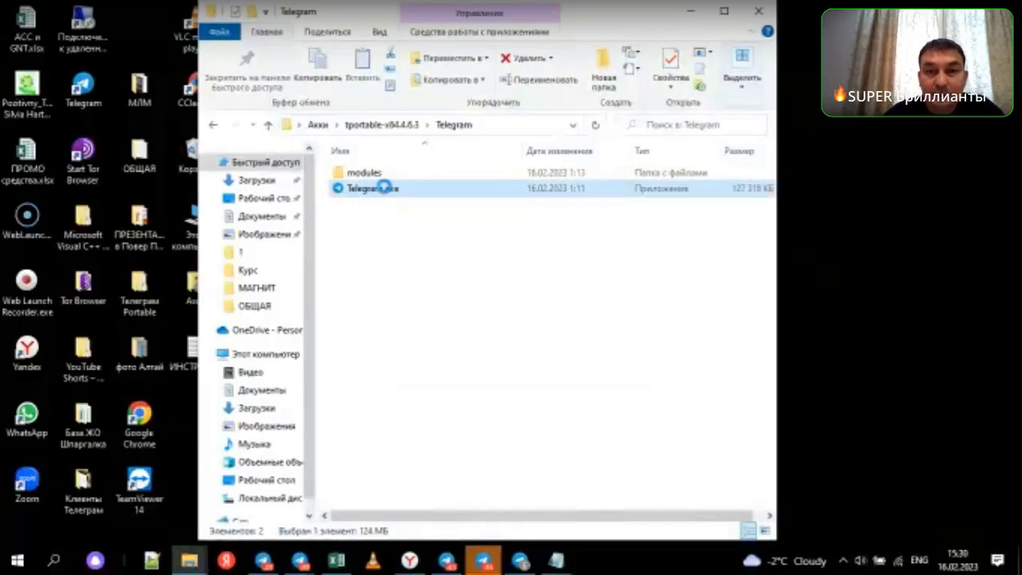
pyautogui.rightClick(384, 188)
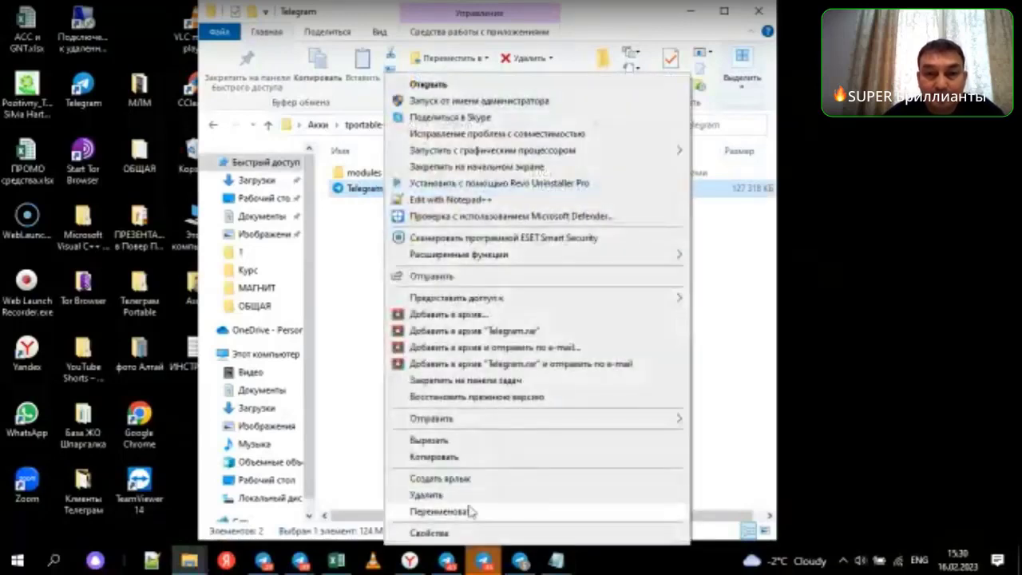
pyautogui.click(435, 457)
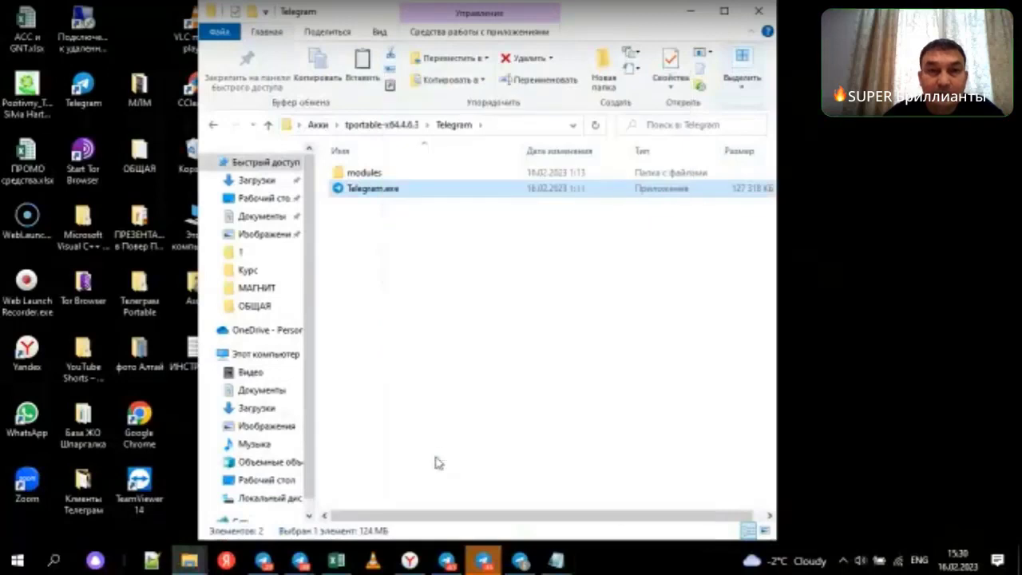
# Paste Telegram.exe into the purchased account's inner folder beside tdata.
pyautogui.click(269, 126)
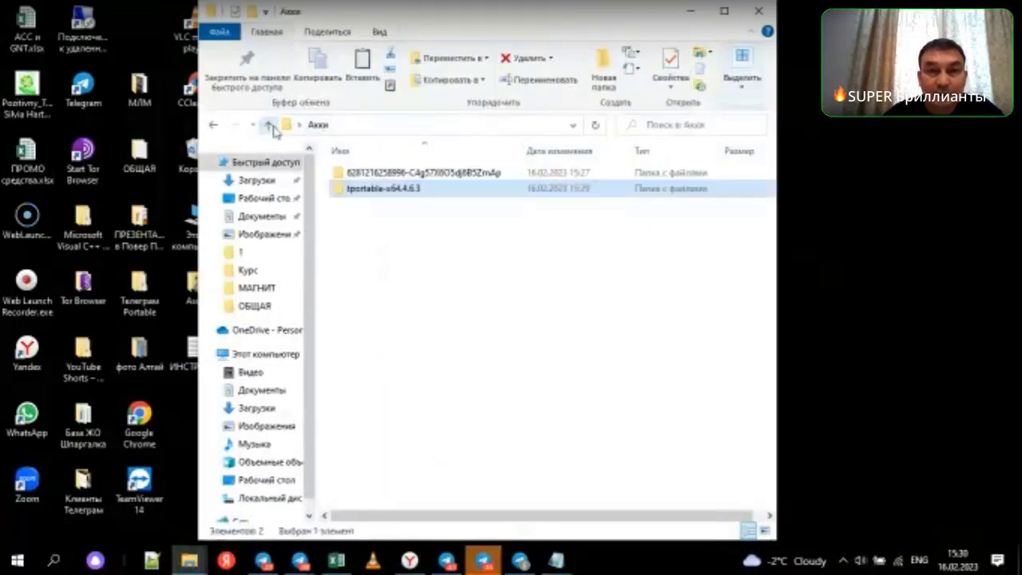
pyautogui.doubleClick(435, 174)
pyautogui.doubleClick(393, 175)
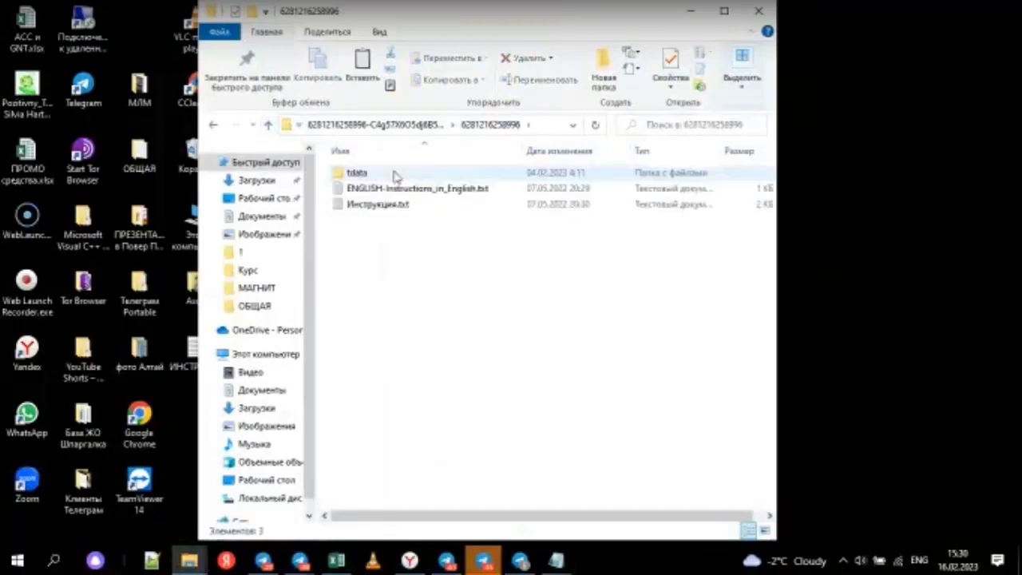
pyautogui.doubleClick(366, 177)
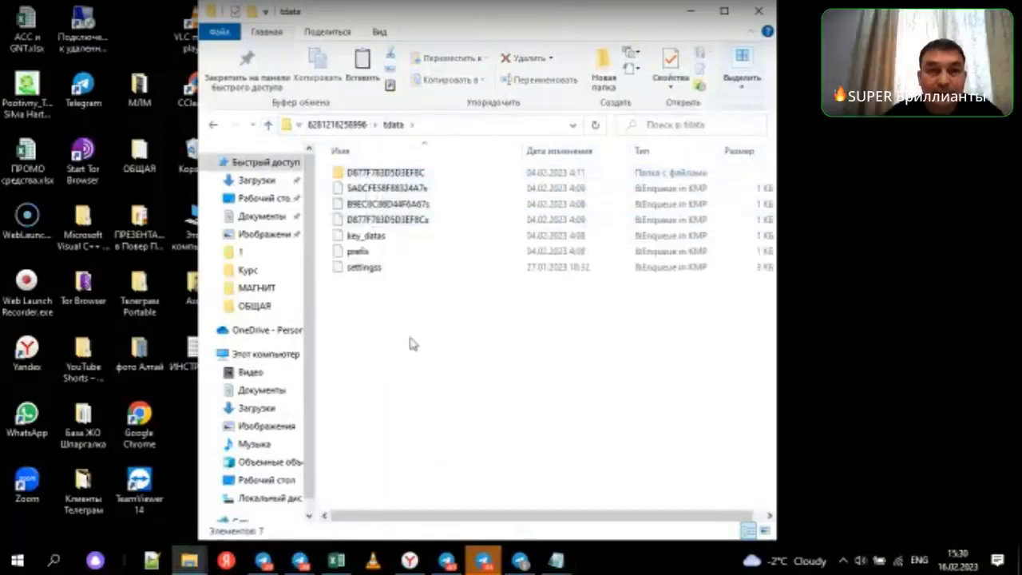
pyautogui.click(270, 126)
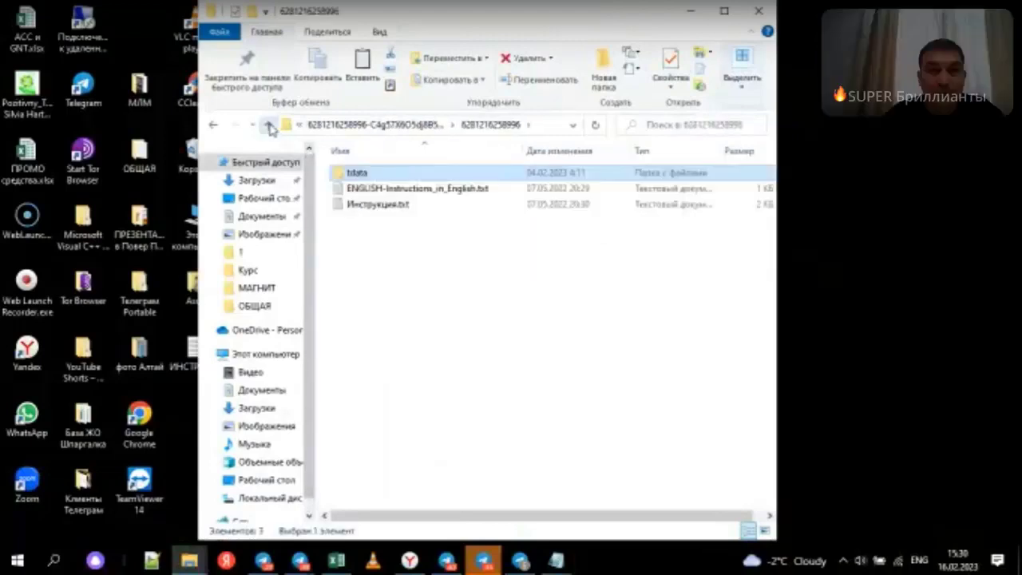
pyautogui.click(269, 126)
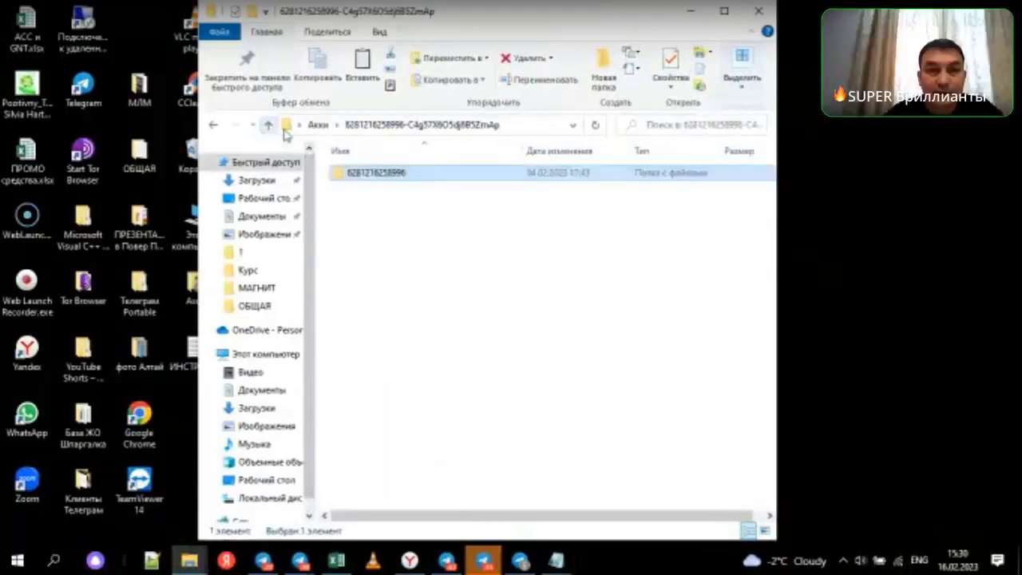
pyautogui.doubleClick(393, 181)
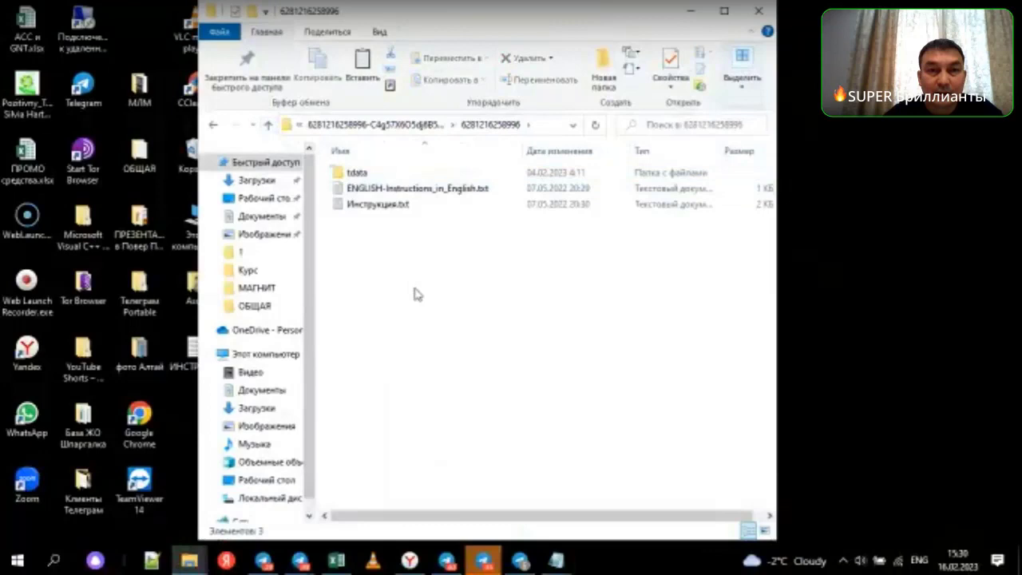
pyautogui.hotkey('ctrl', 'v')
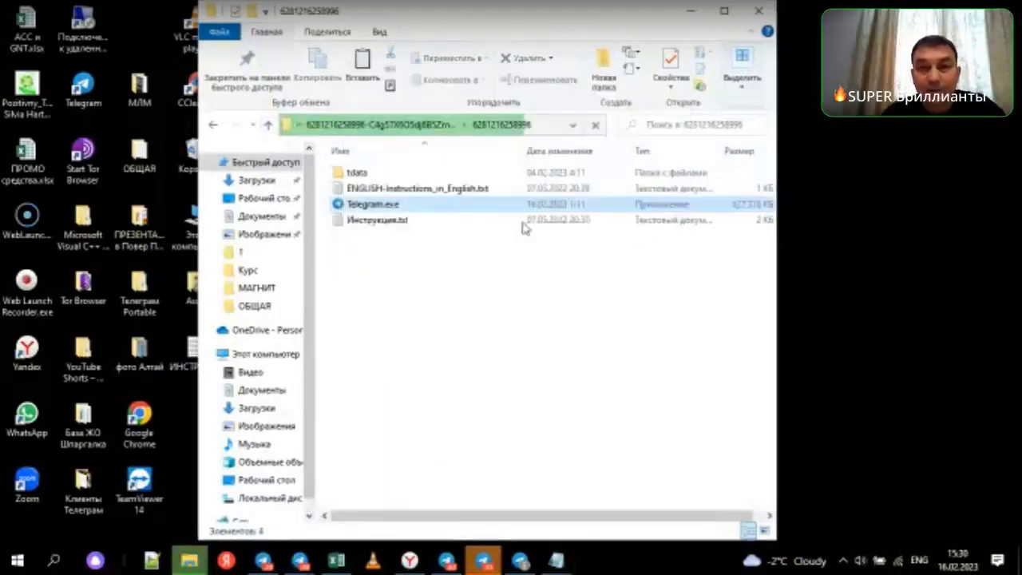
# Launch the pasted Telegram.exe and dismiss Telegram's notifications.
pyautogui.click(391, 289)
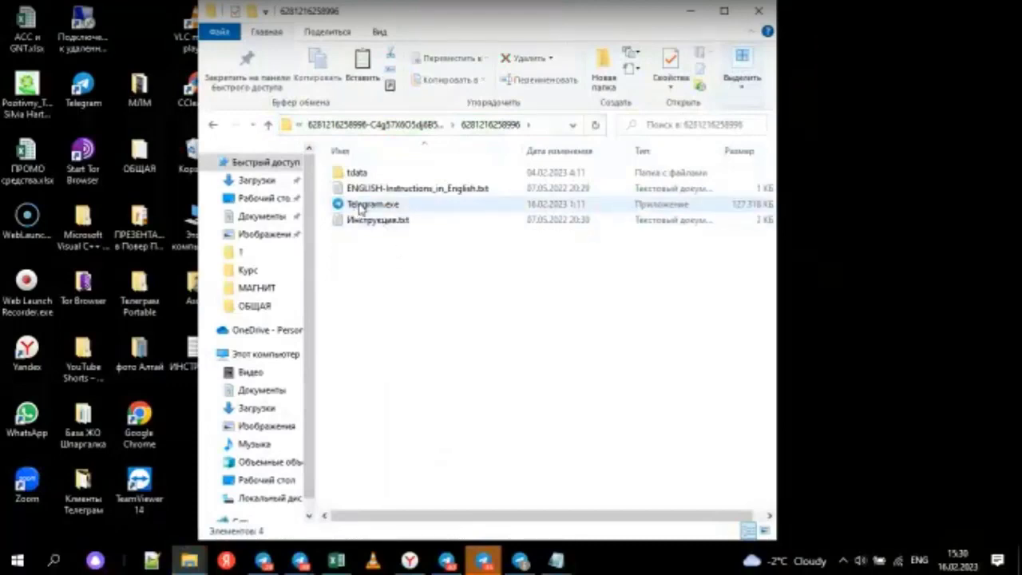
pyautogui.click(381, 205)
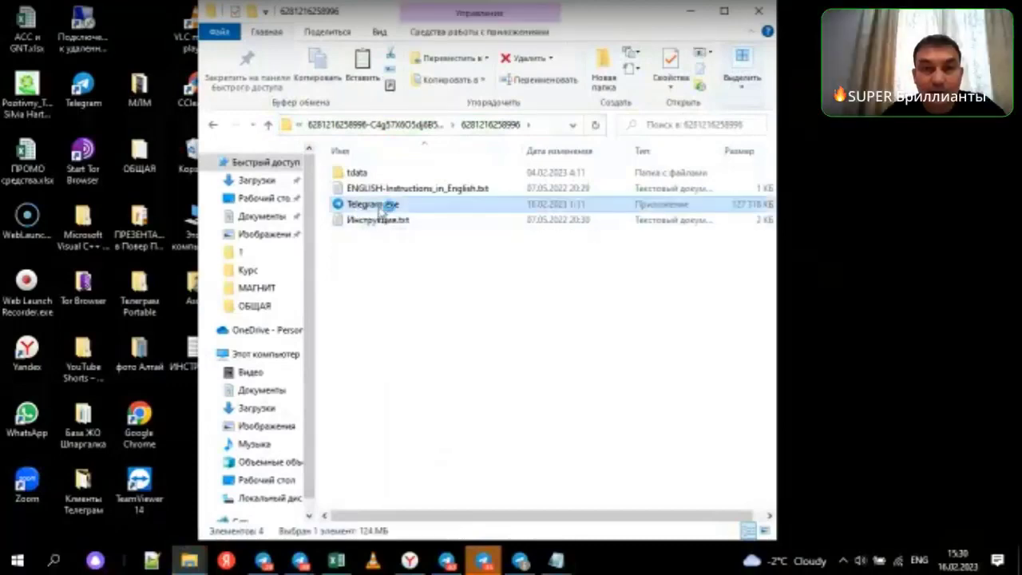
pyautogui.doubleClick(381, 206)
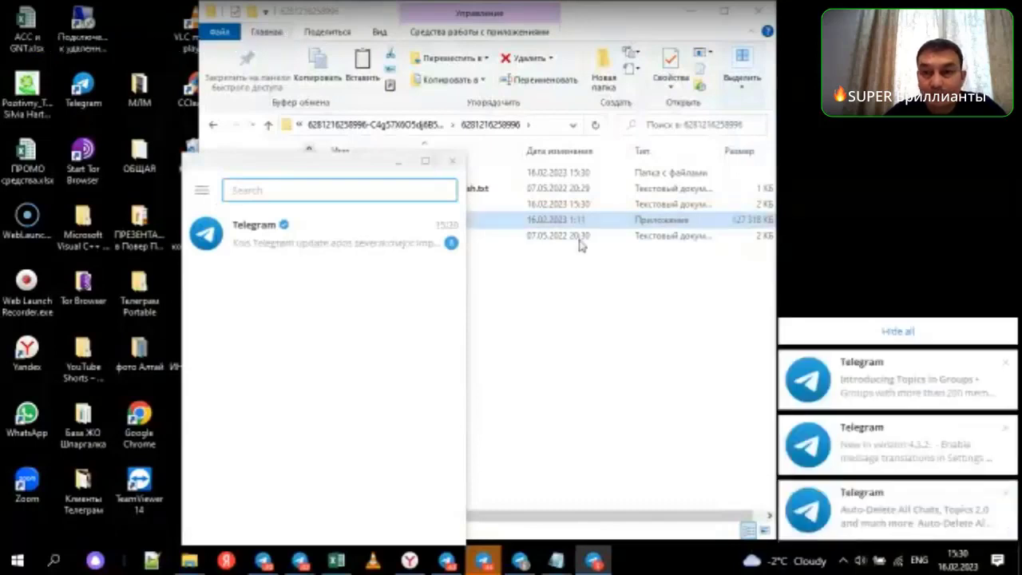
pyautogui.click(910, 334)
# Maximize Telegram and set Settings > Language to Русский, confirming the restart.
pyautogui.click(424, 164)
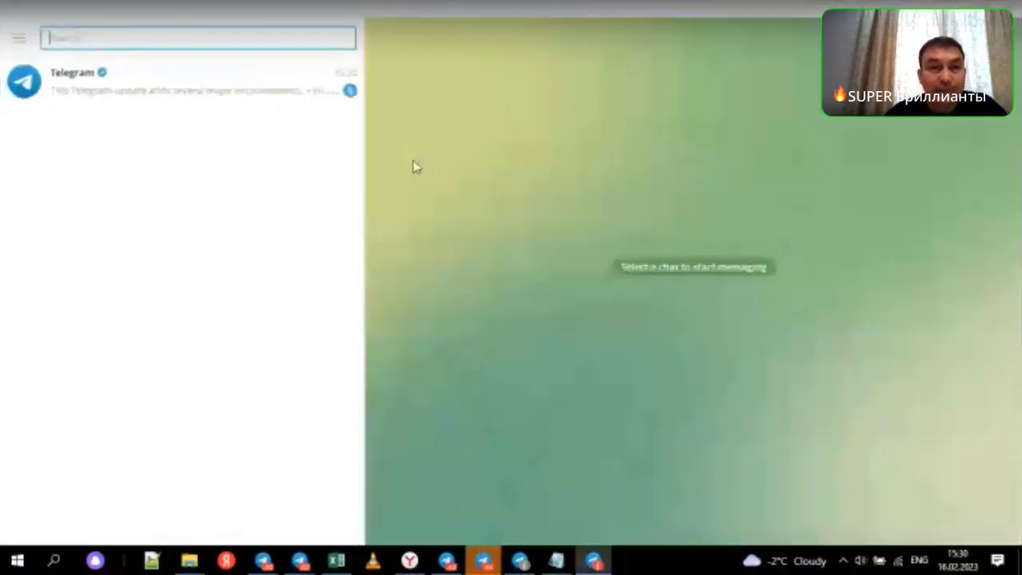
pyautogui.click(21, 40)
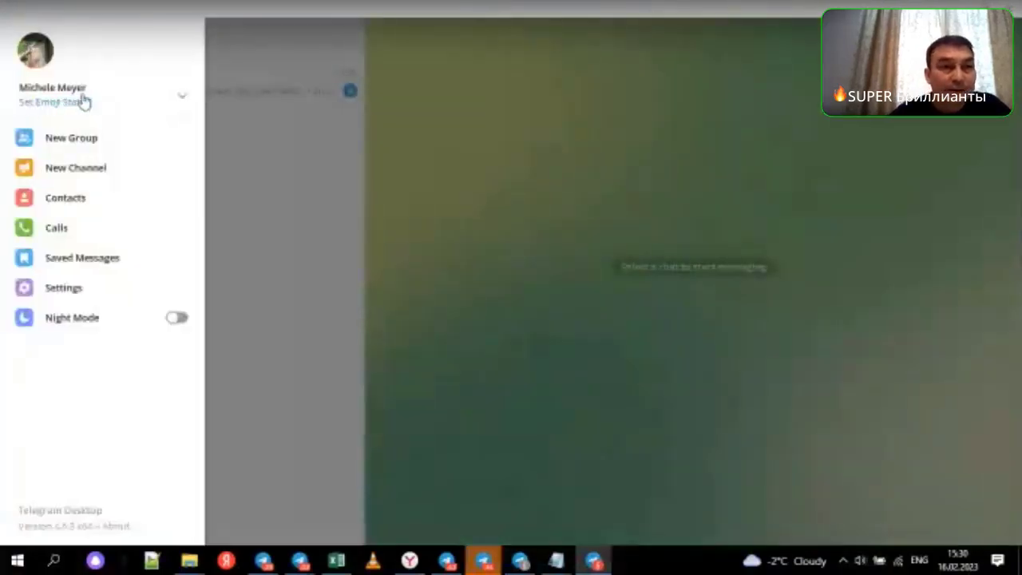
pyautogui.click(74, 292)
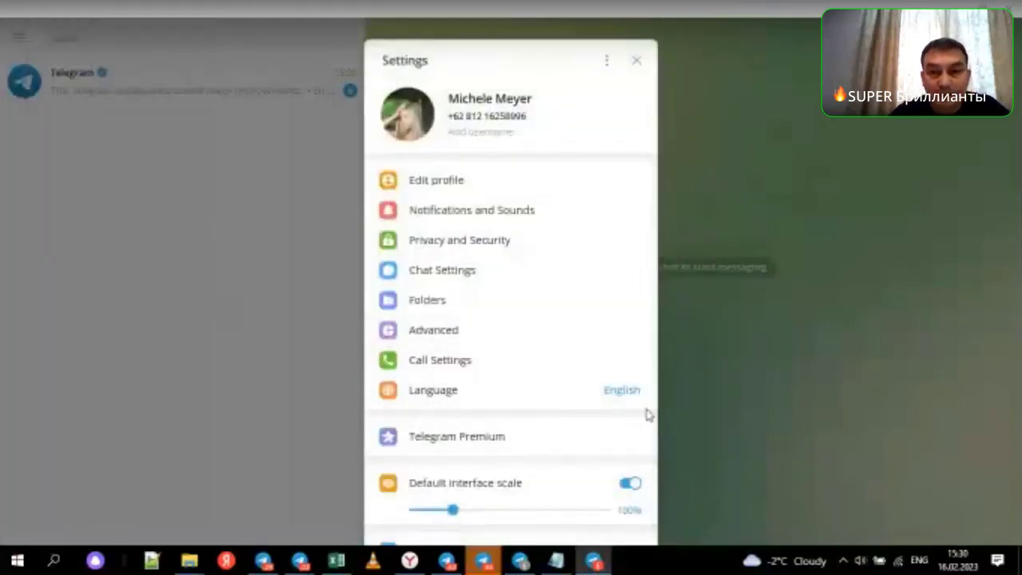
pyautogui.click(611, 394)
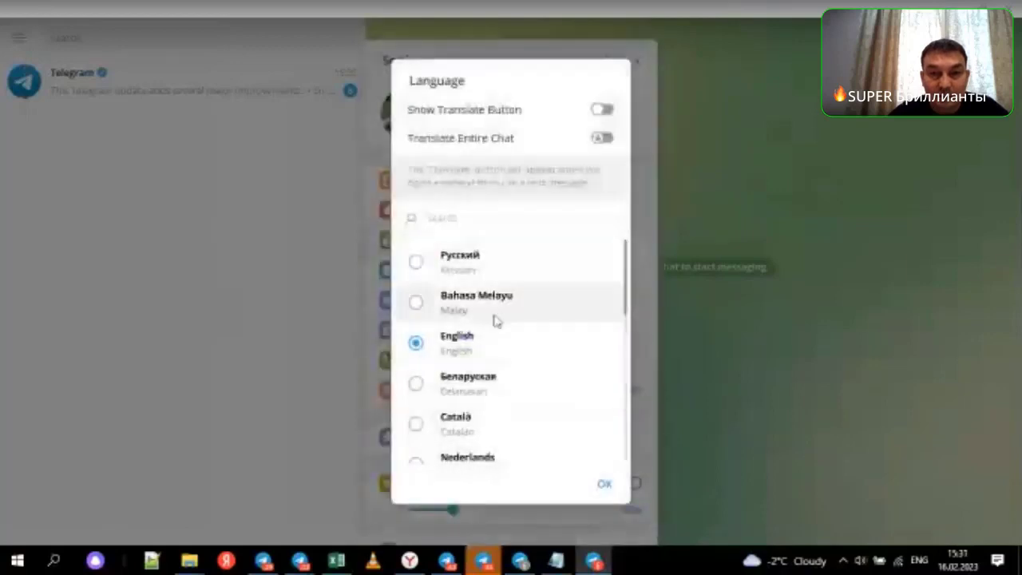
pyautogui.click(415, 265)
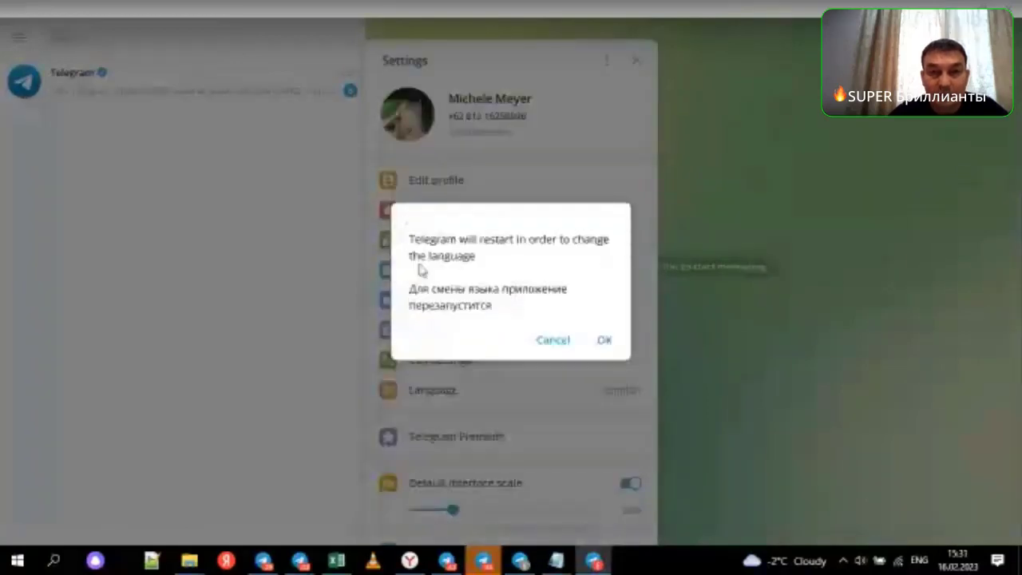
pyautogui.click(604, 341)
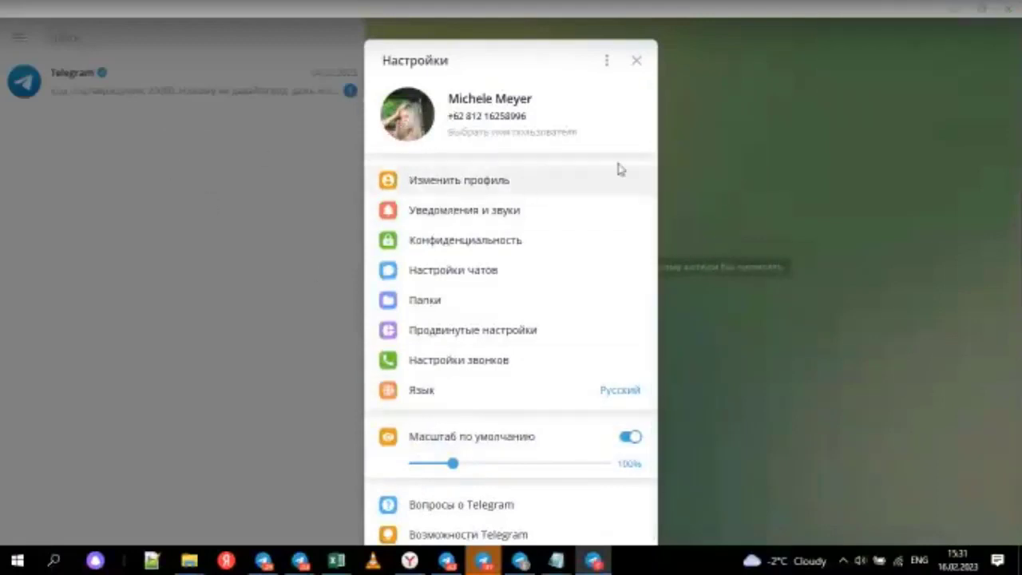
# Open the profile editing page in Настройки and choose a new photo from file.
pyautogui.click(164, 73)
pyautogui.click(17, 38)
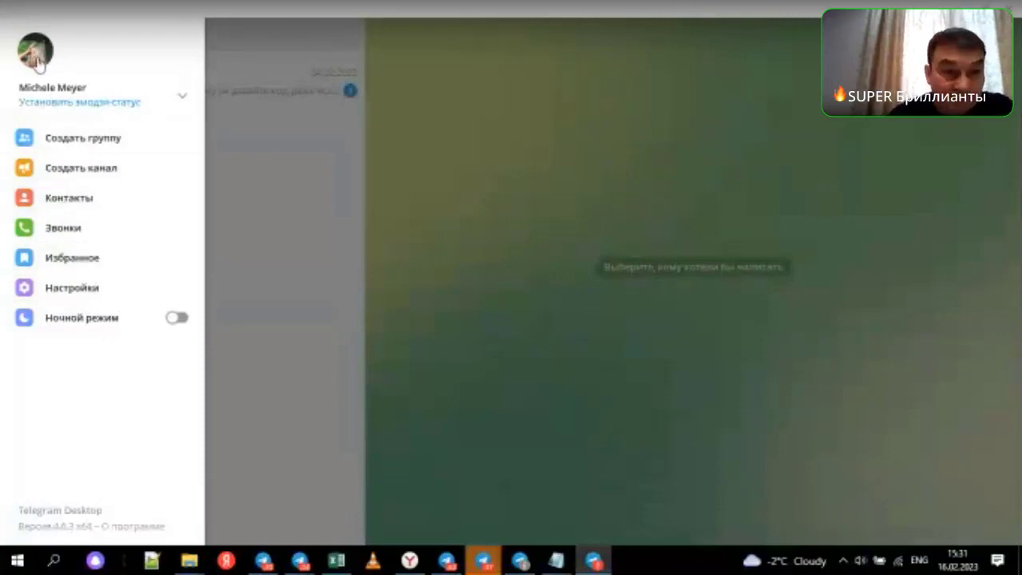
pyautogui.click(94, 288)
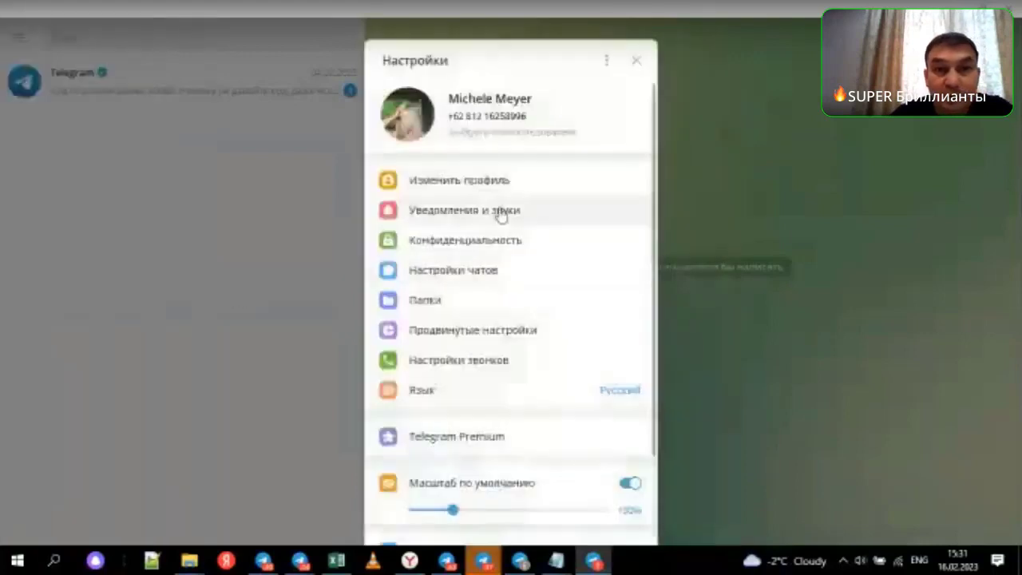
pyautogui.click(480, 184)
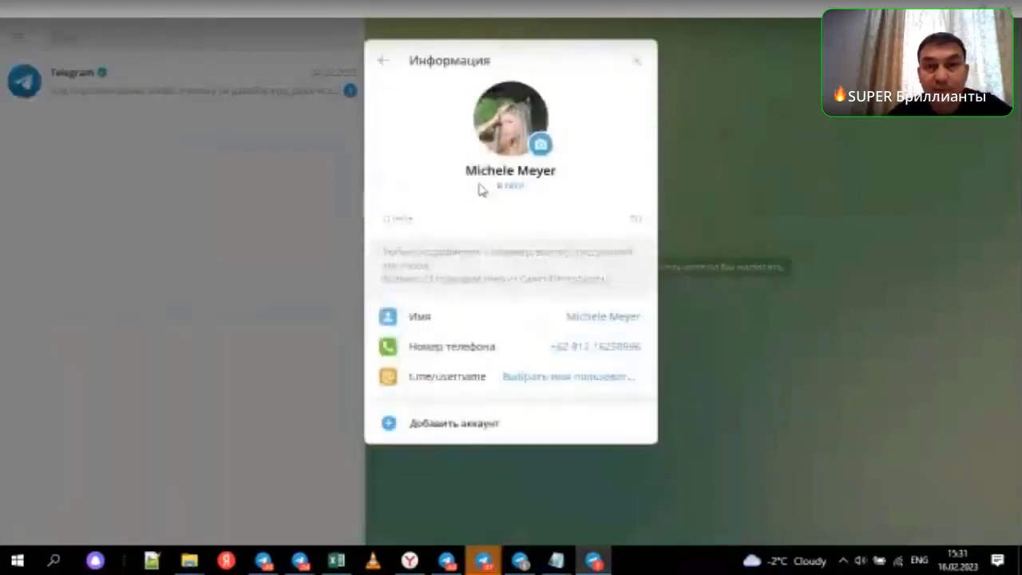
pyautogui.click(532, 157)
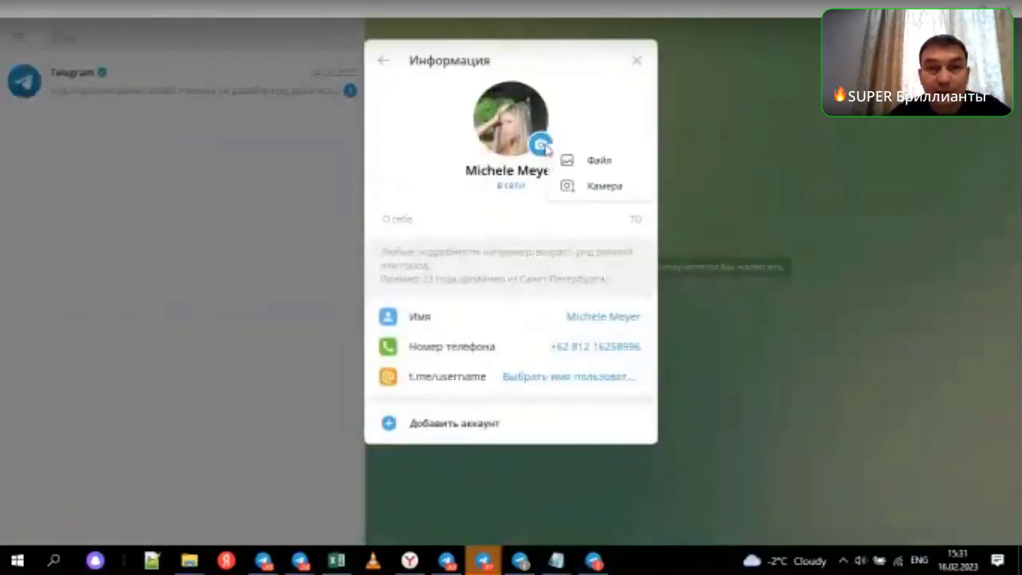
pyautogui.click(603, 166)
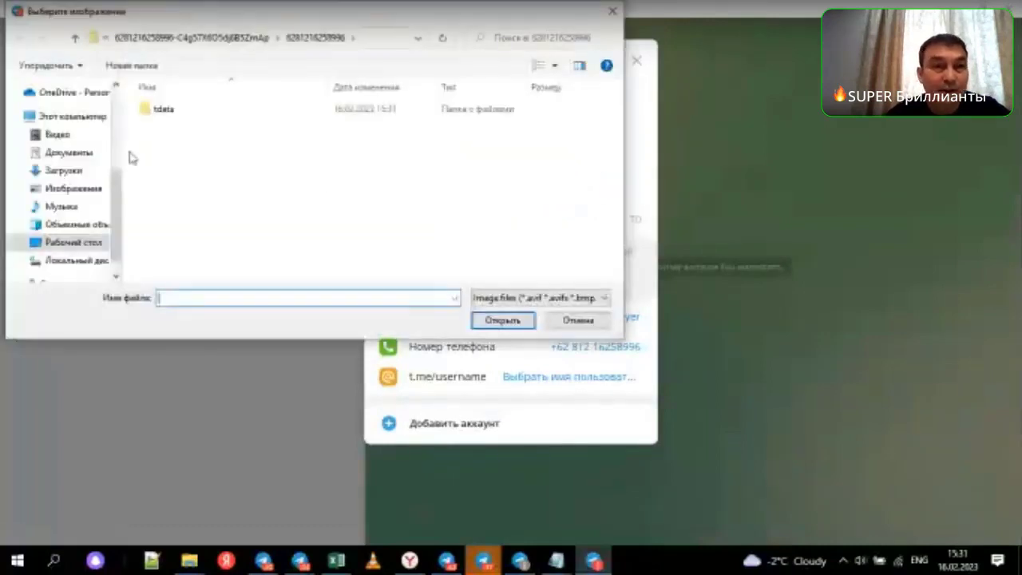
# Pick 803.jpg from Desktop\Фото для соцсетей and set it as the profile photo.
pyautogui.click(73, 242)
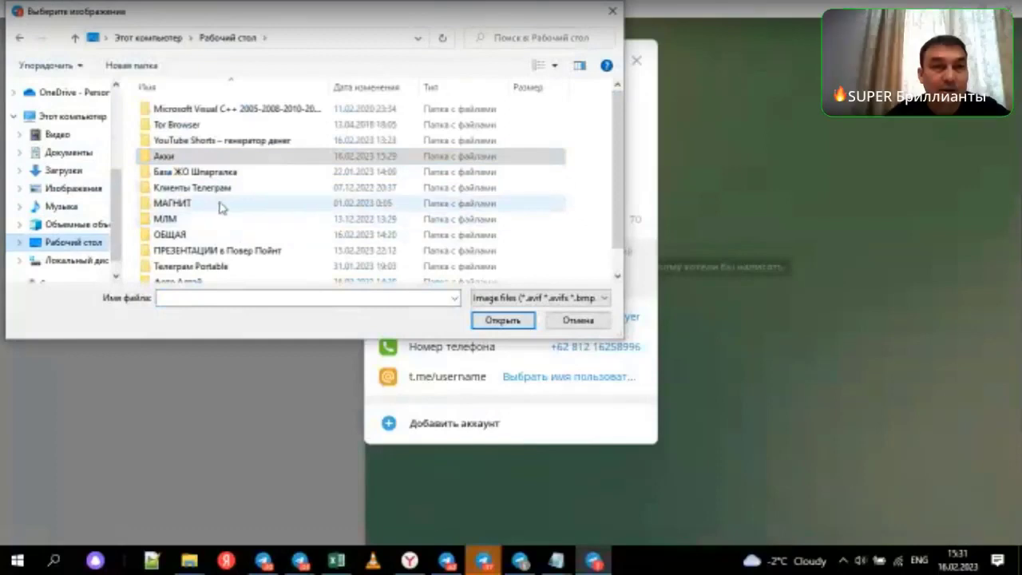
pyautogui.scroll(-1, 220, 208)
pyautogui.click(198, 276)
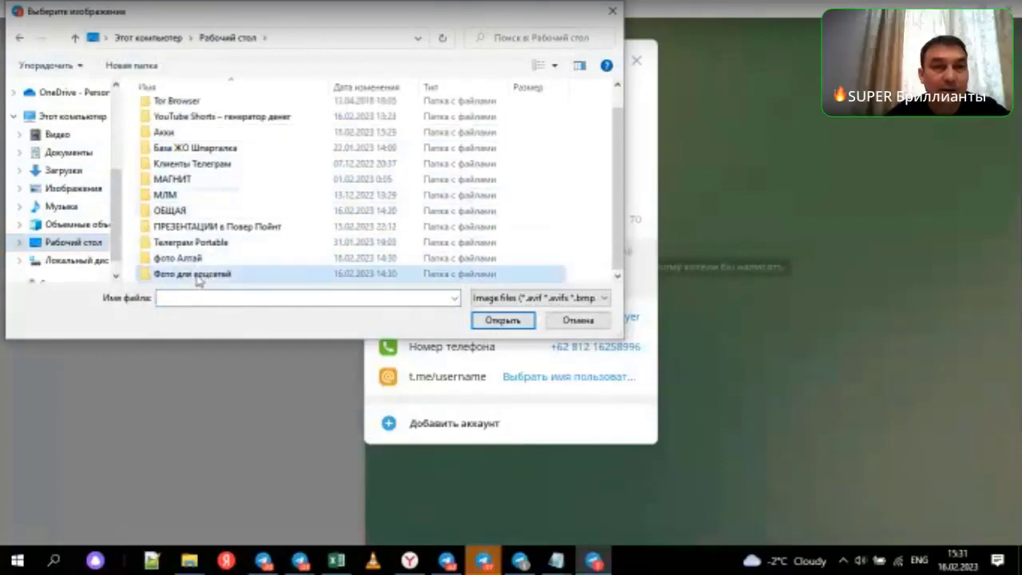
pyautogui.press('Return')
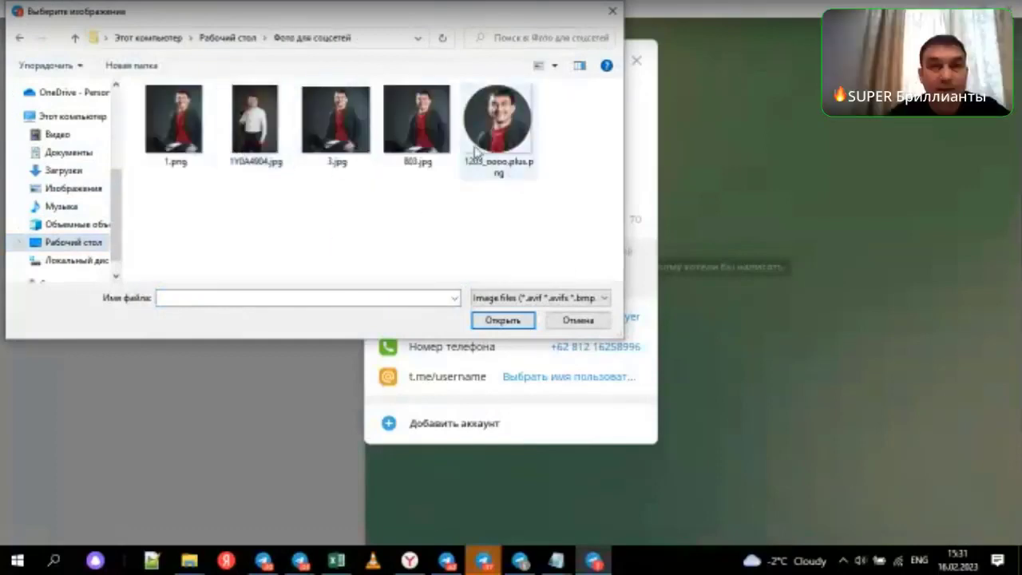
pyautogui.click(419, 129)
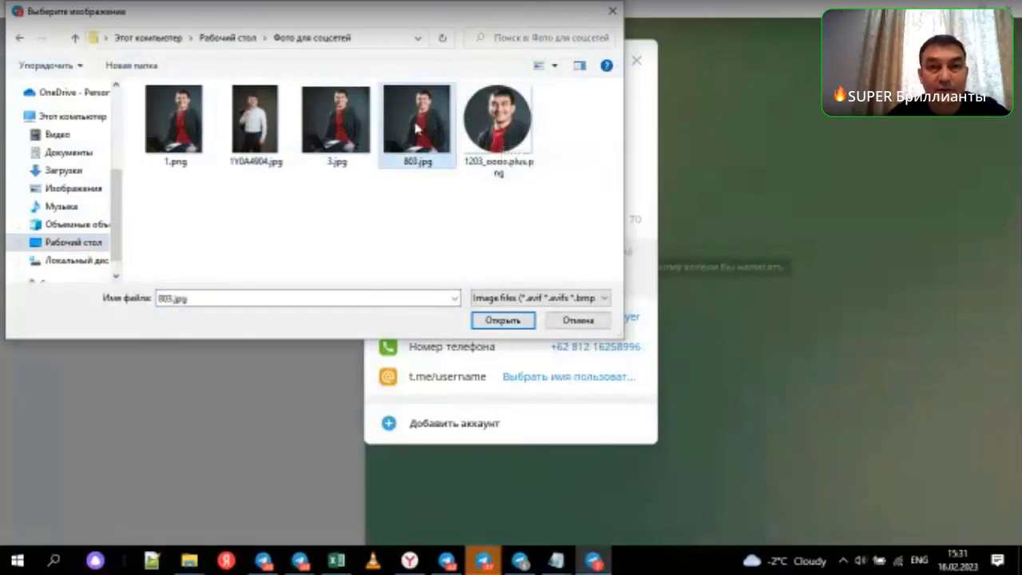
pyautogui.click(503, 321)
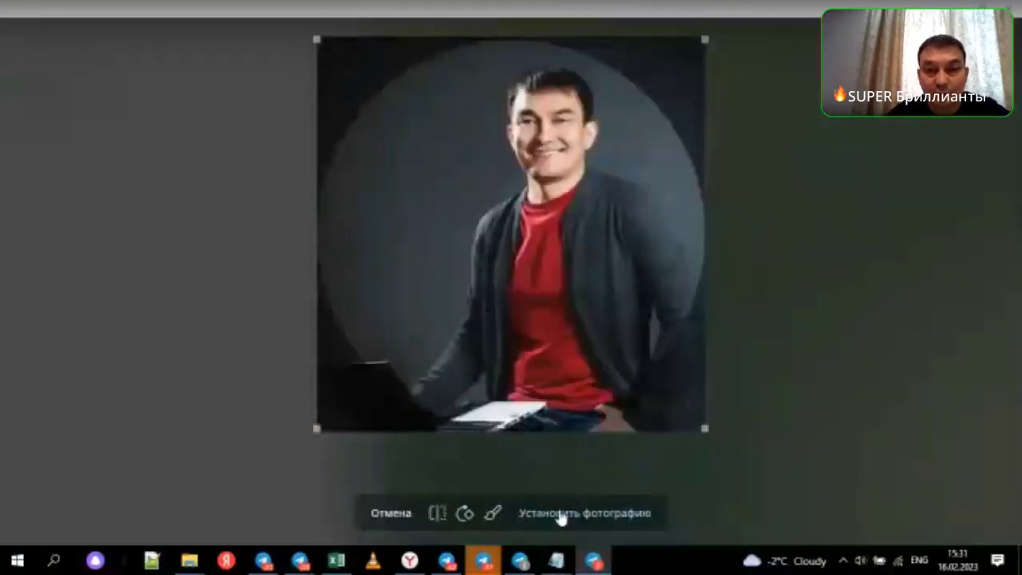
pyautogui.click(561, 513)
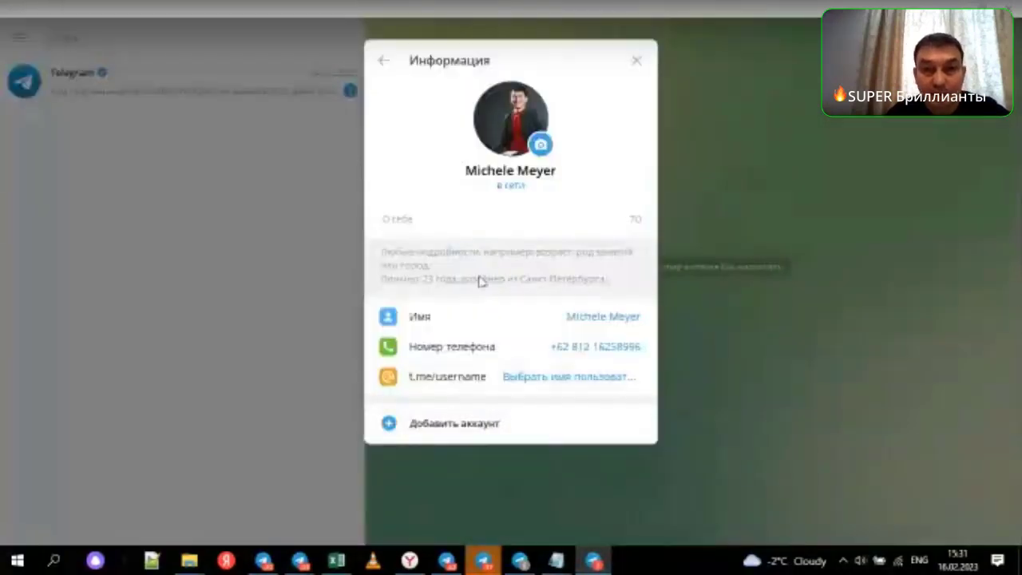
# Replace the profile's first and last name with the new name and save.
pyautogui.click(594, 319)
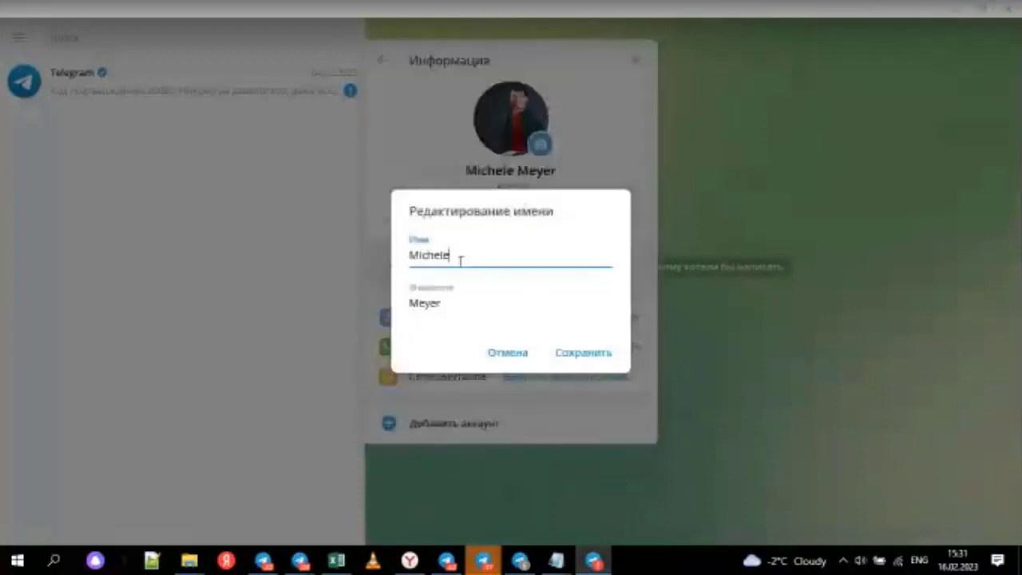
pyautogui.moveTo(460, 260); pyautogui.dragTo(380, 256)
pyautogui.write('A')
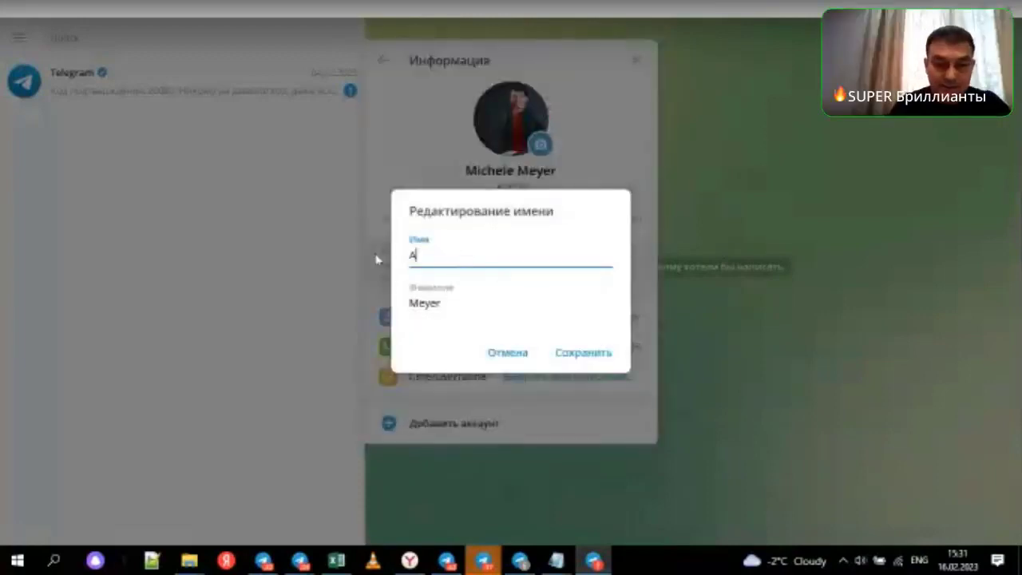
pyautogui.write('ltay')
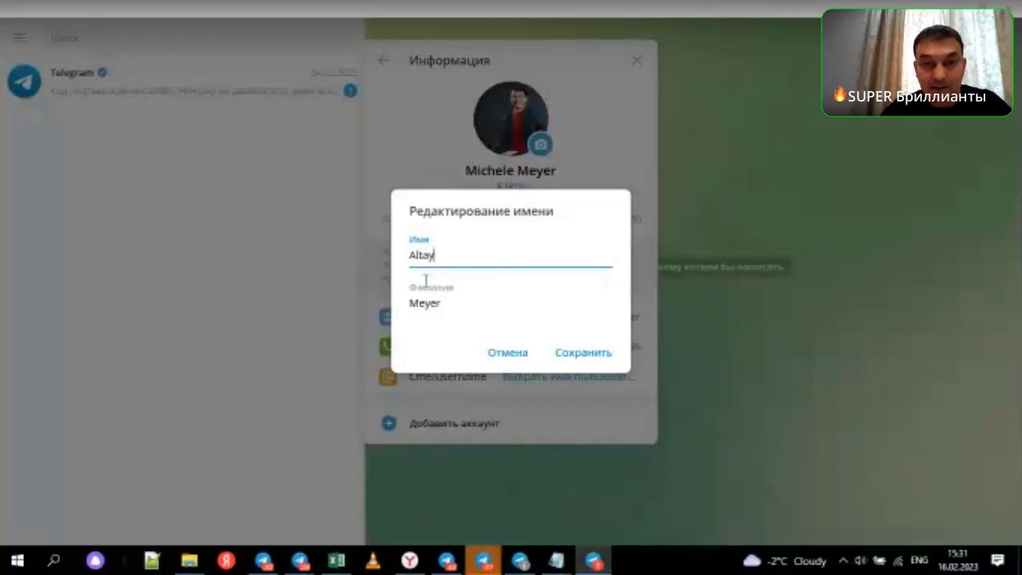
pyautogui.moveTo(454, 304); pyautogui.dragTo(402, 312)
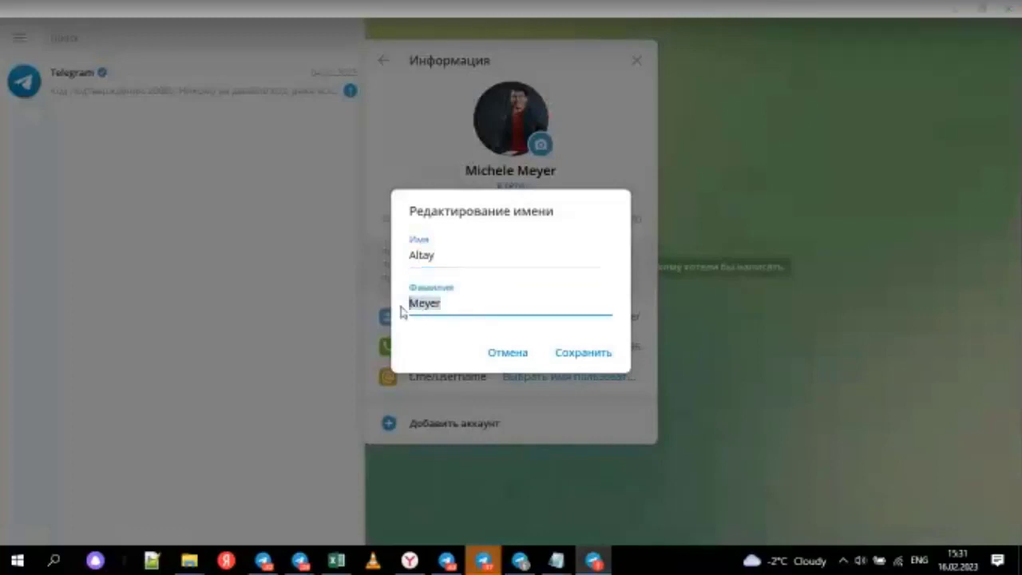
pyautogui.write('Alim')
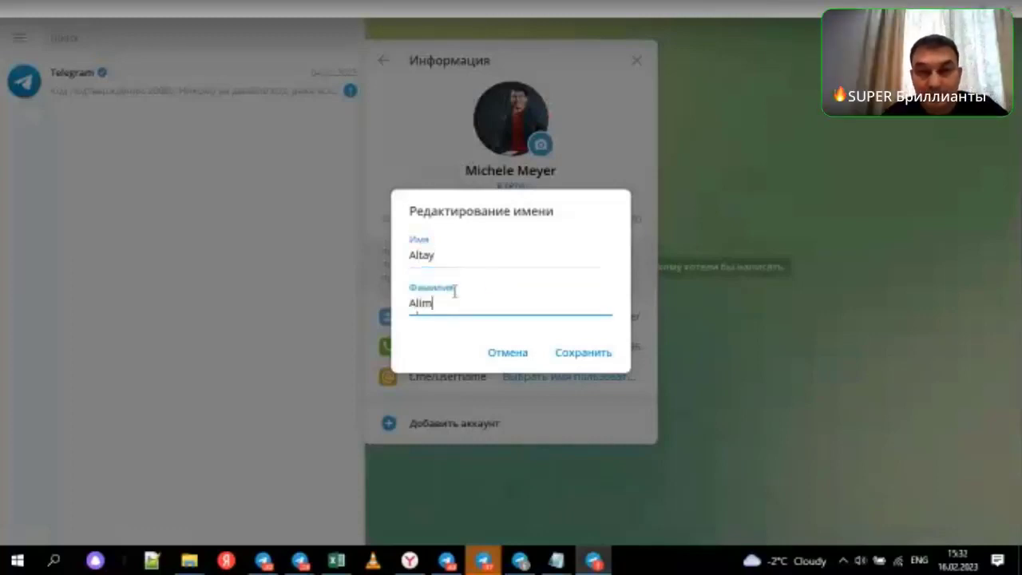
pyautogui.click(587, 353)
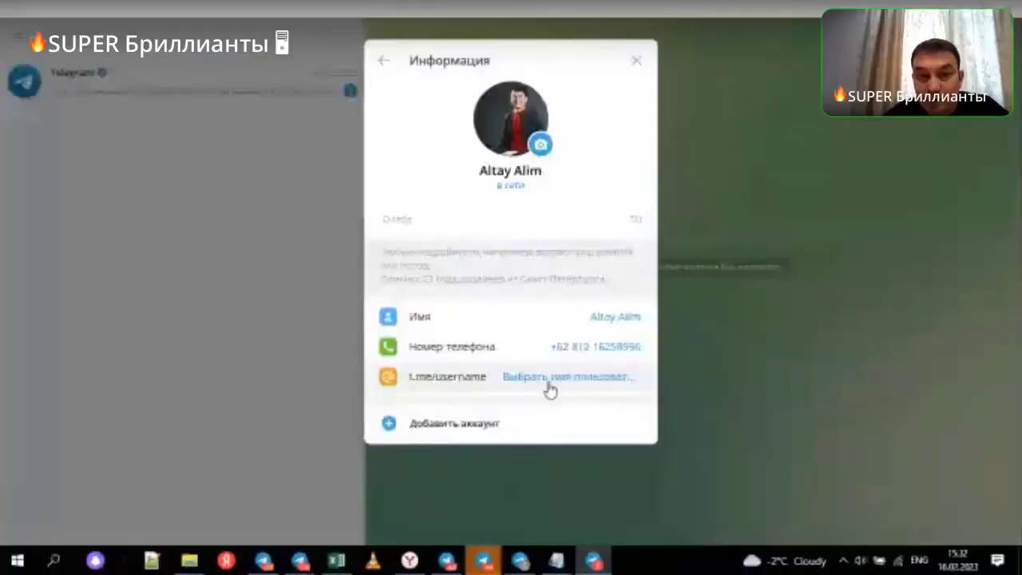
# Enter a new public username, adjusting it after it proved taken, and save.
pyautogui.click(551, 387)
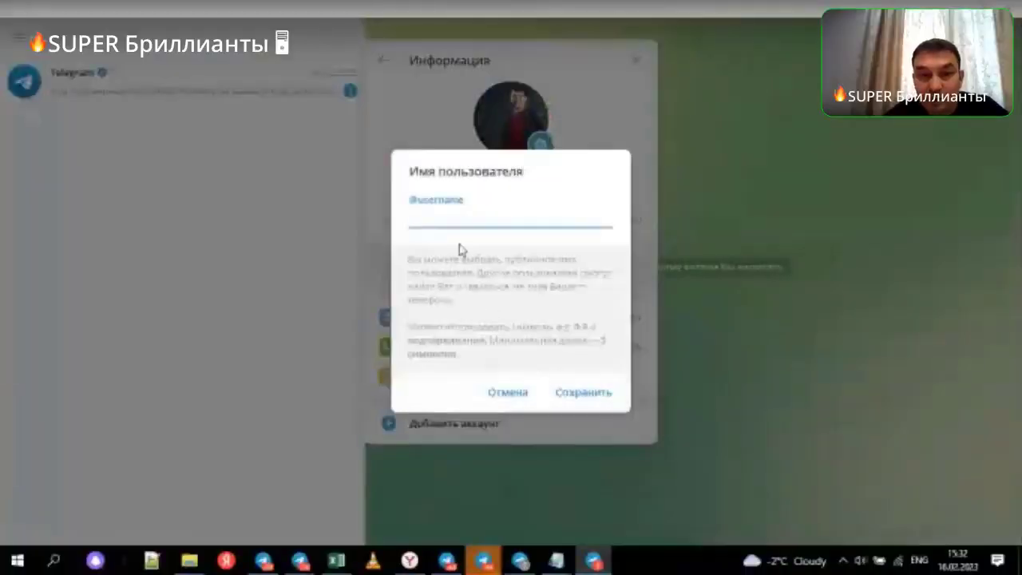
pyautogui.write('altay')
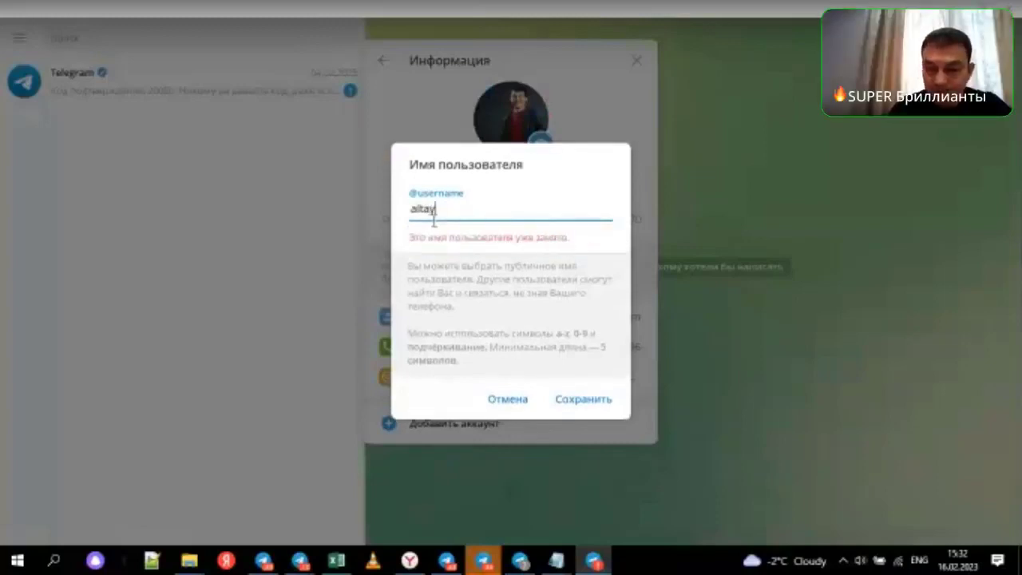
pyautogui.write('s')
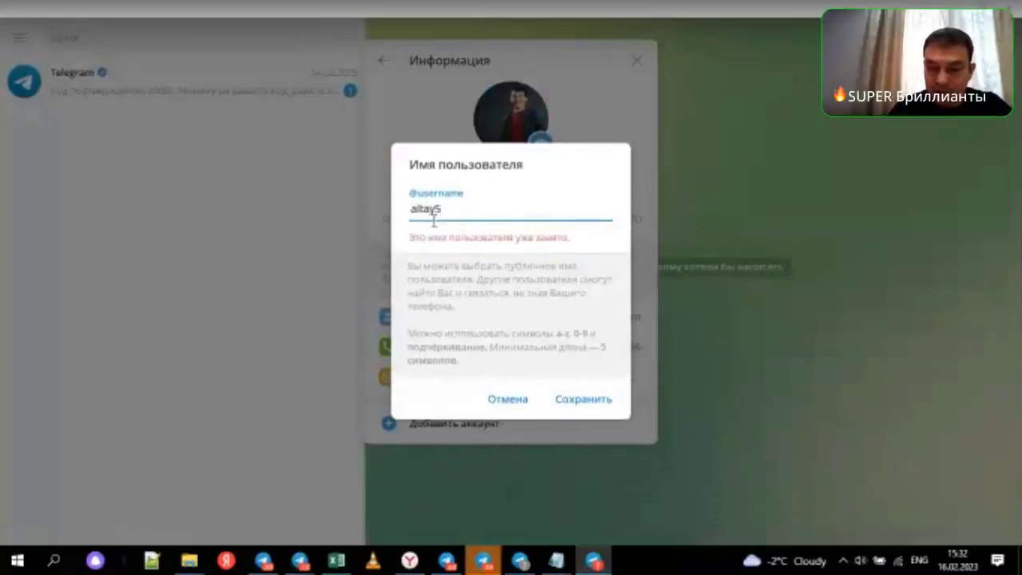
pyautogui.press('BackSpace')
pyautogui.write('524')
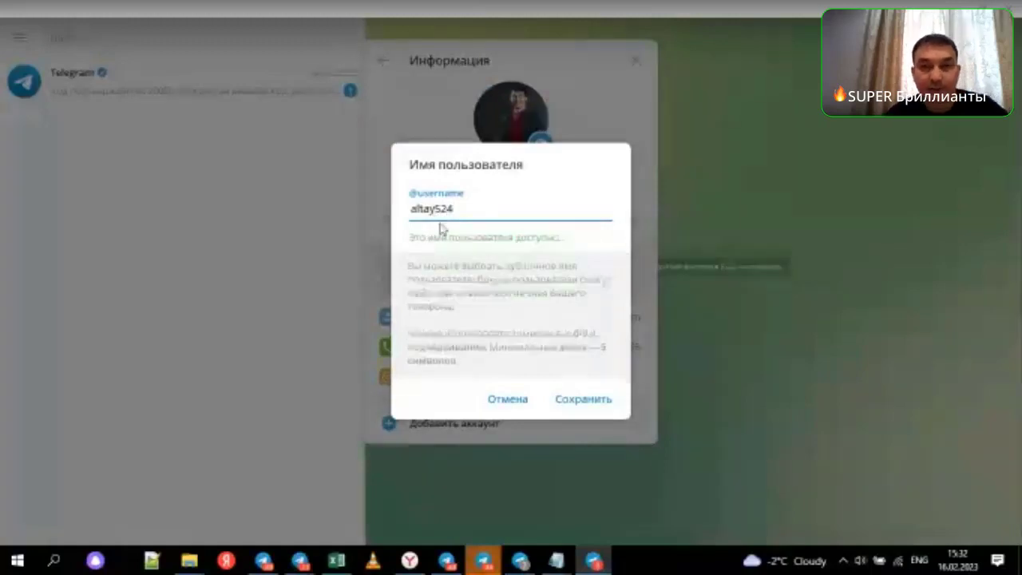
pyautogui.click(583, 399)
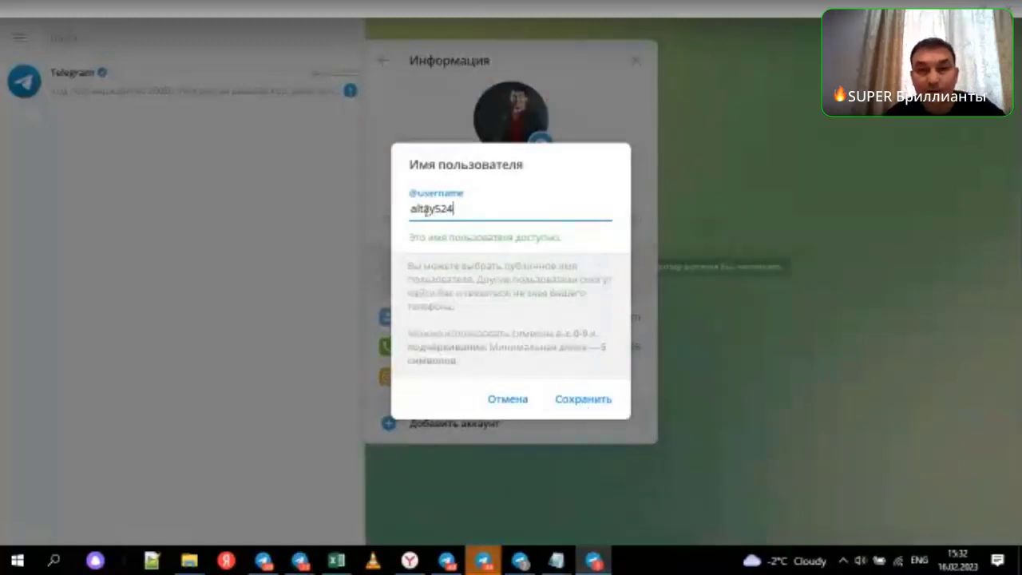
pyautogui.click(586, 403)
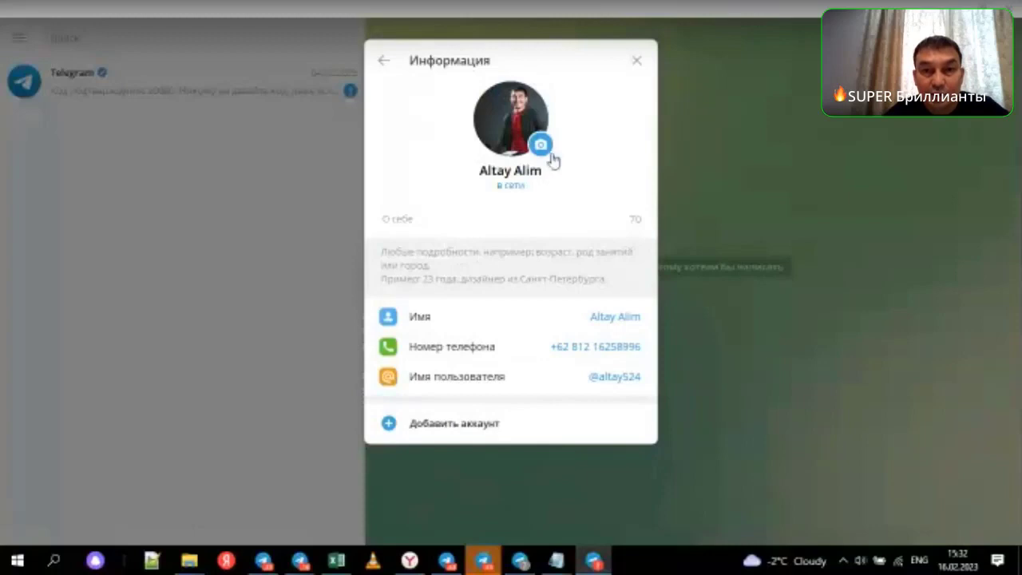
# Open the profile photos from Настройки and delete the old second photo, confirming removal.
pyautogui.click(739, 116)
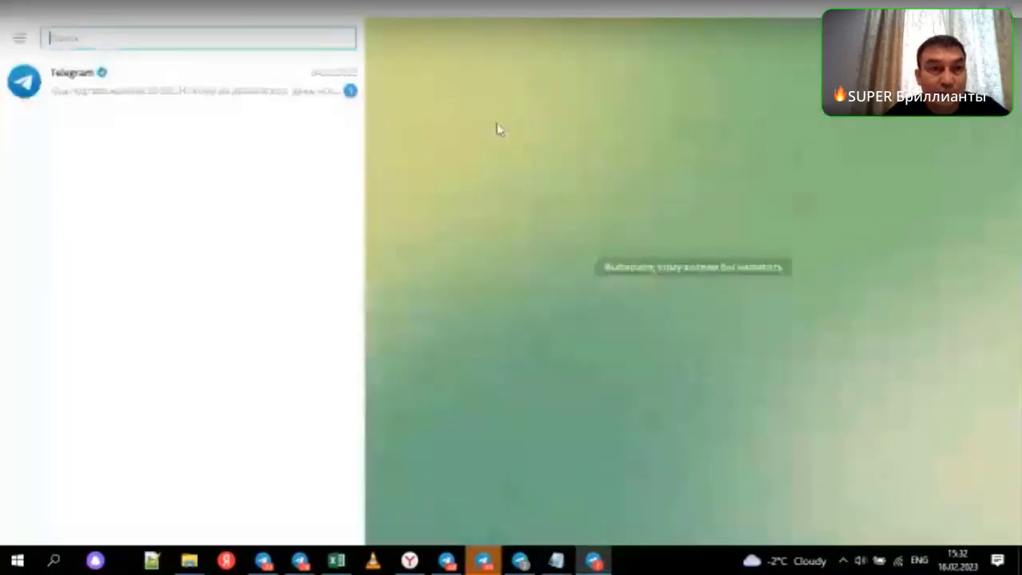
pyautogui.click(24, 41)
pyautogui.click(83, 288)
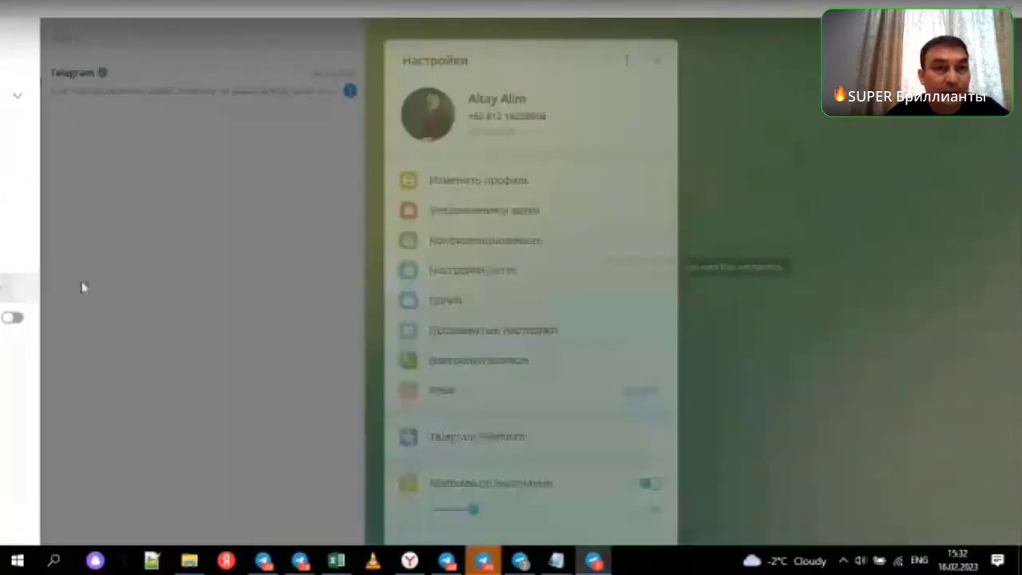
pyautogui.click(448, 128)
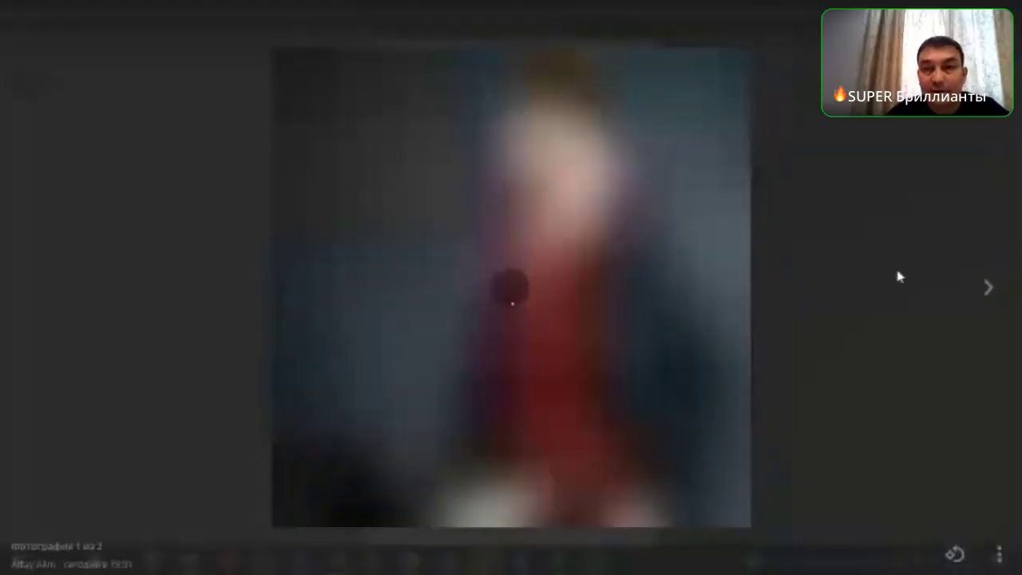
pyautogui.click(988, 292)
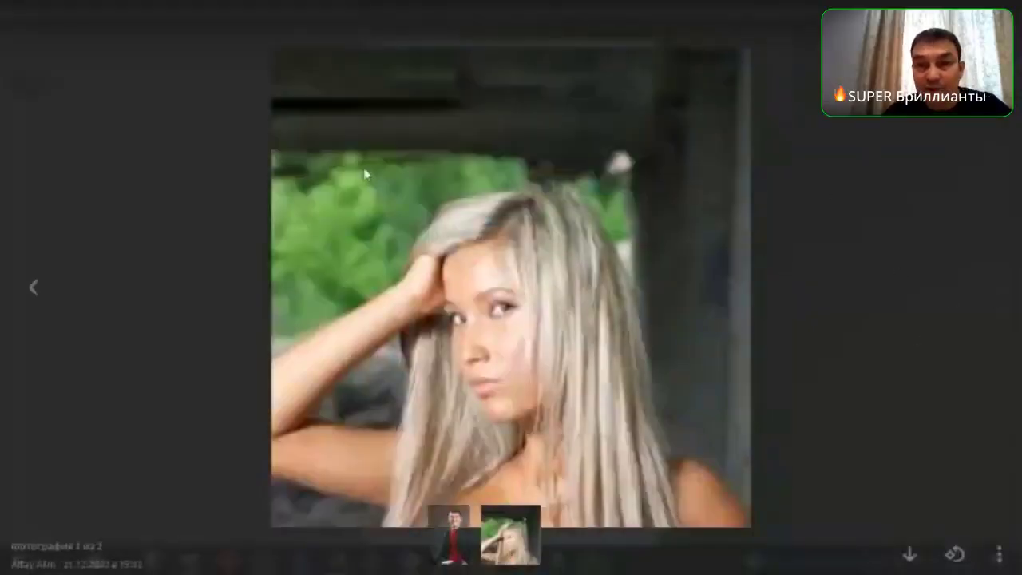
pyautogui.click(48, 284)
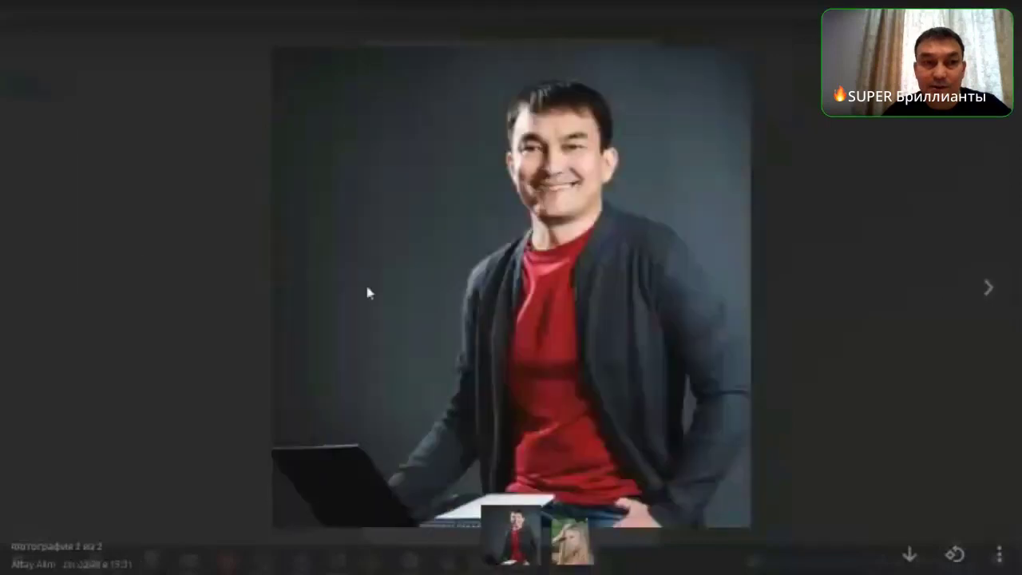
pyautogui.click(986, 289)
pyautogui.rightClick(554, 277)
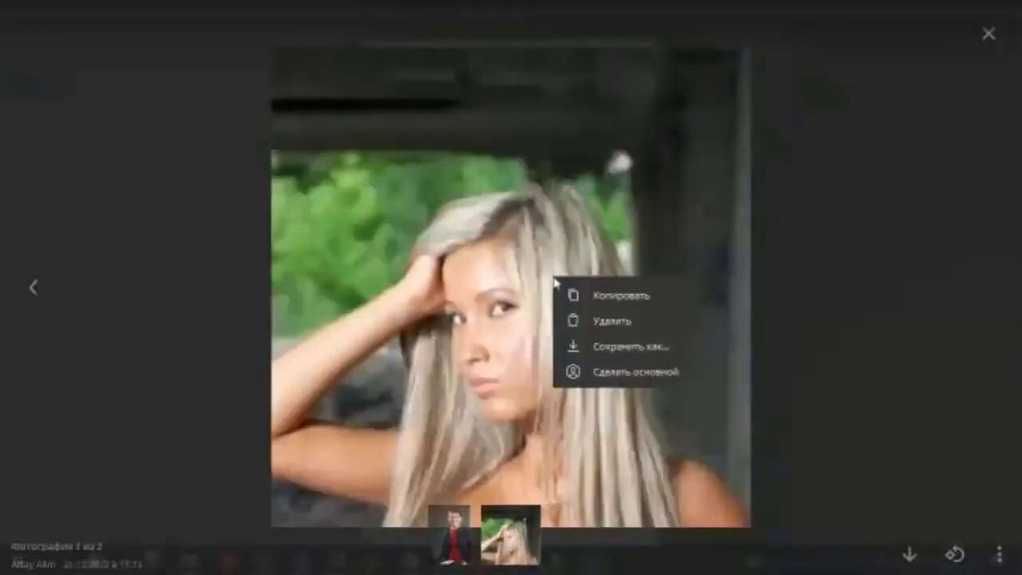
pyautogui.click(614, 321)
pyautogui.click(588, 308)
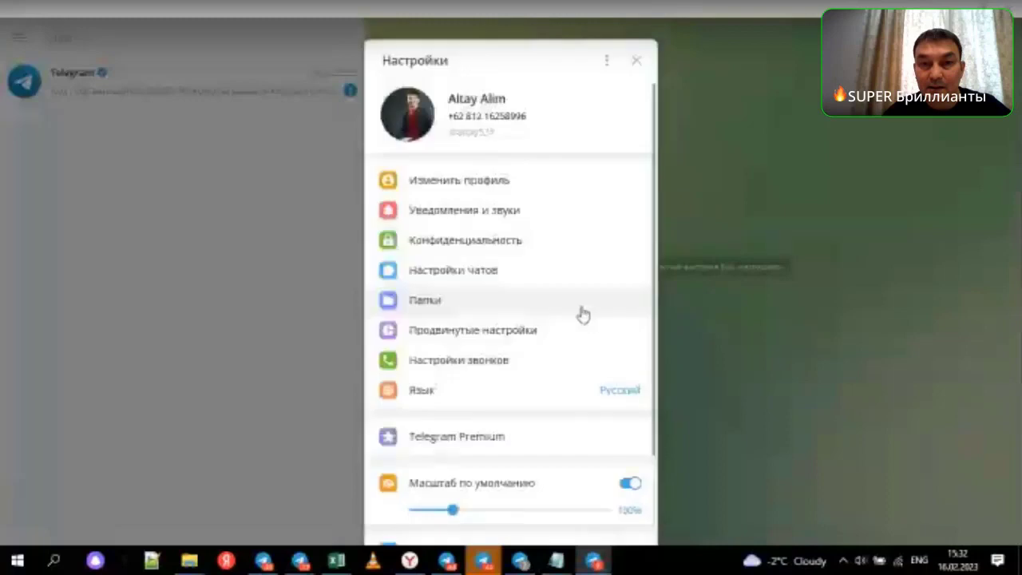